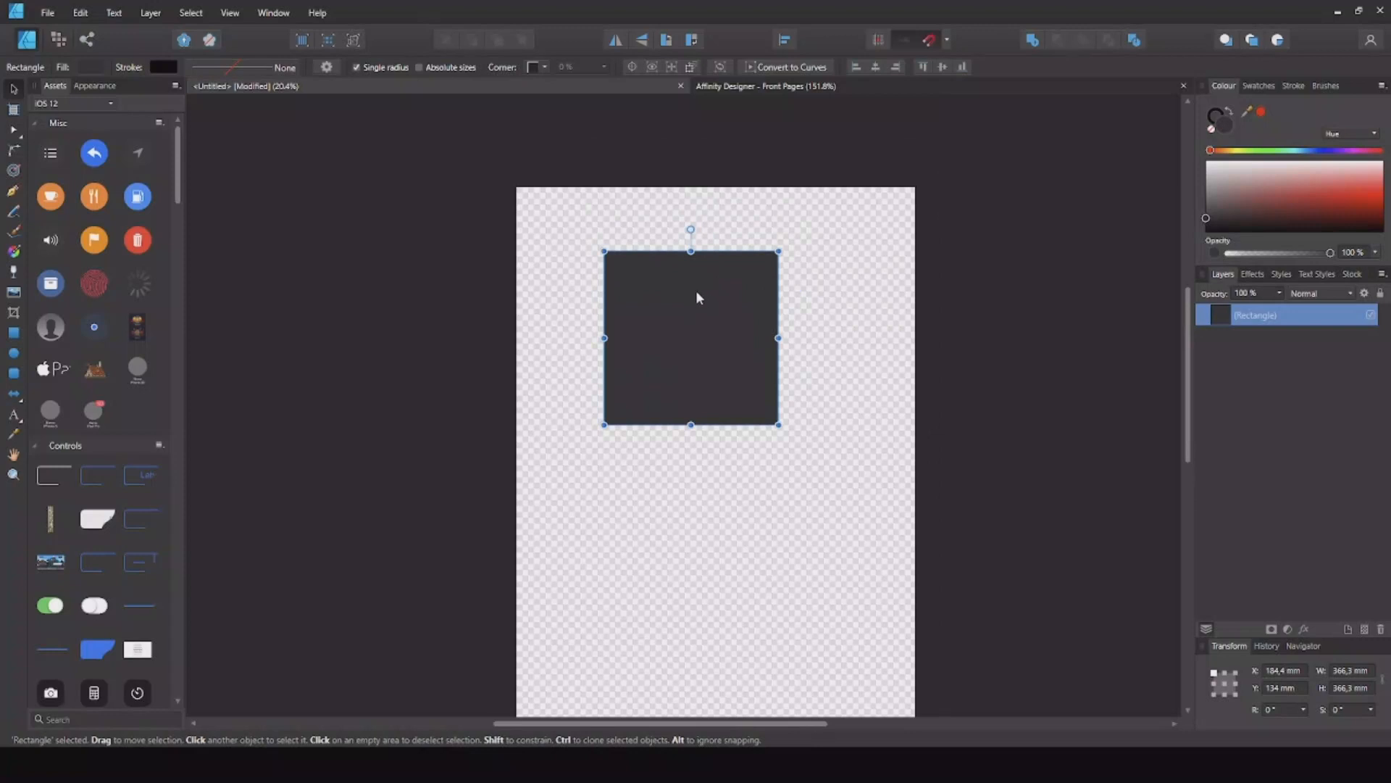
Step: Delete the existing dark square and draw a new one about 412 mm wide near the middle of the page
key("Delete")
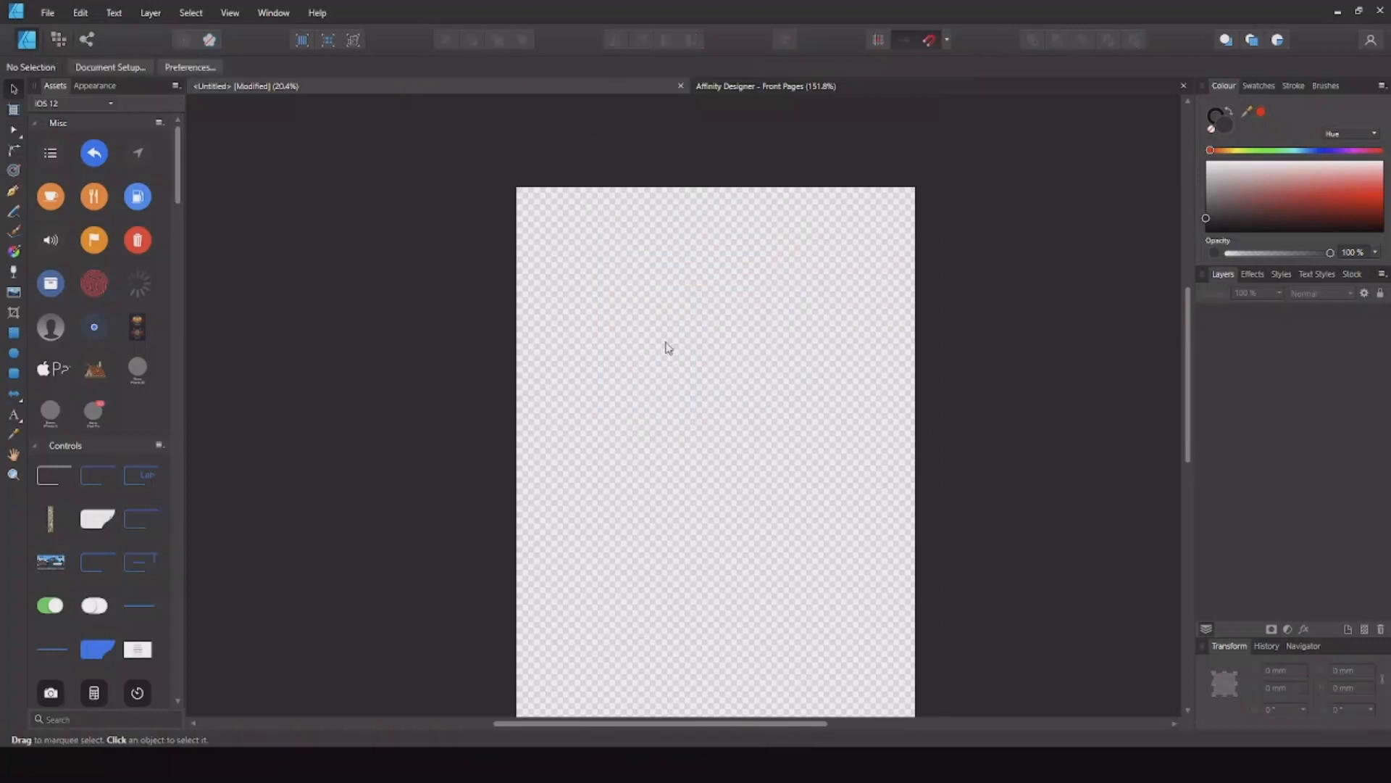
left_click(16, 334)
mouse_move(606, 356)
left_mouse_down()
mouse_move(825, 497)
mouse_move(826, 528)
left_mouse_up()
scroll(774, 494, "up", 1)
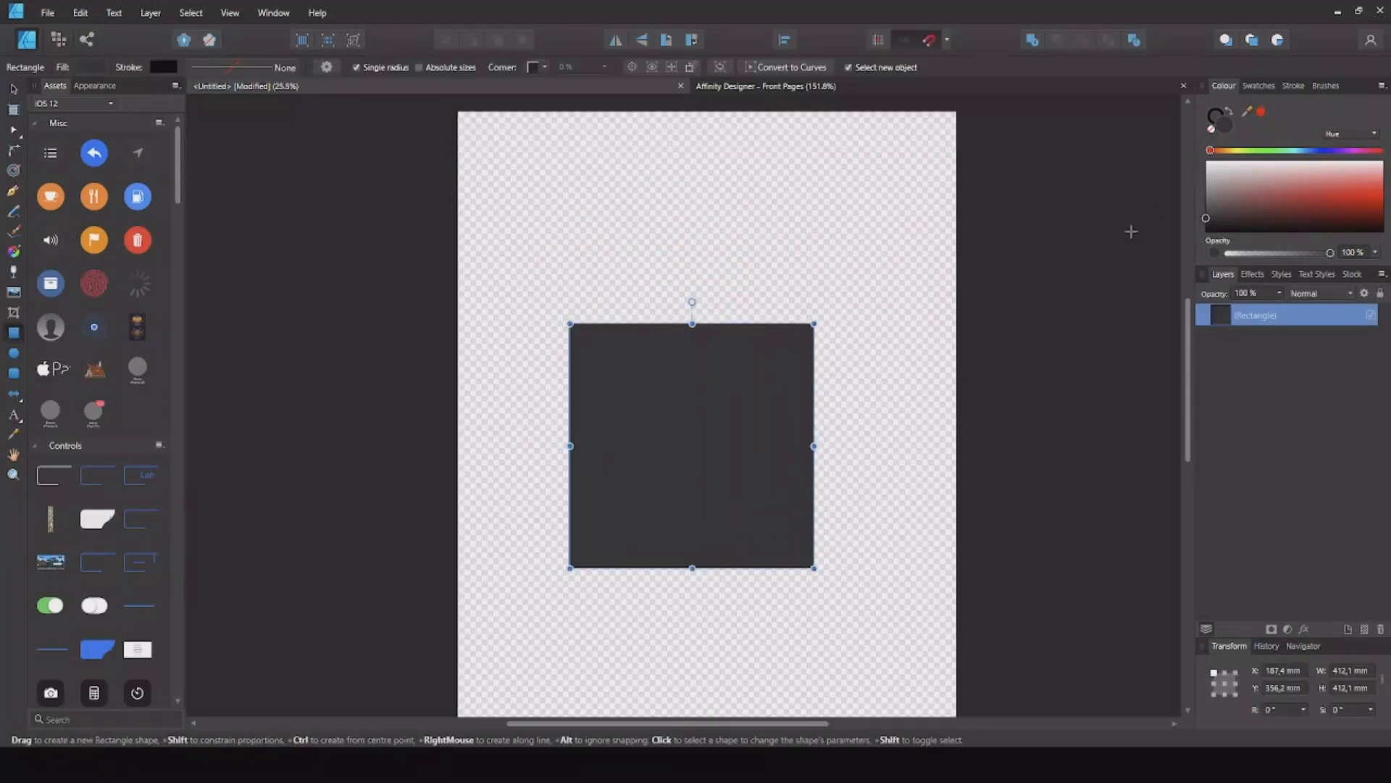
Step: Lighten the new square's fill to a medium grey
left_click_drag(1216, 214, 1206, 188)
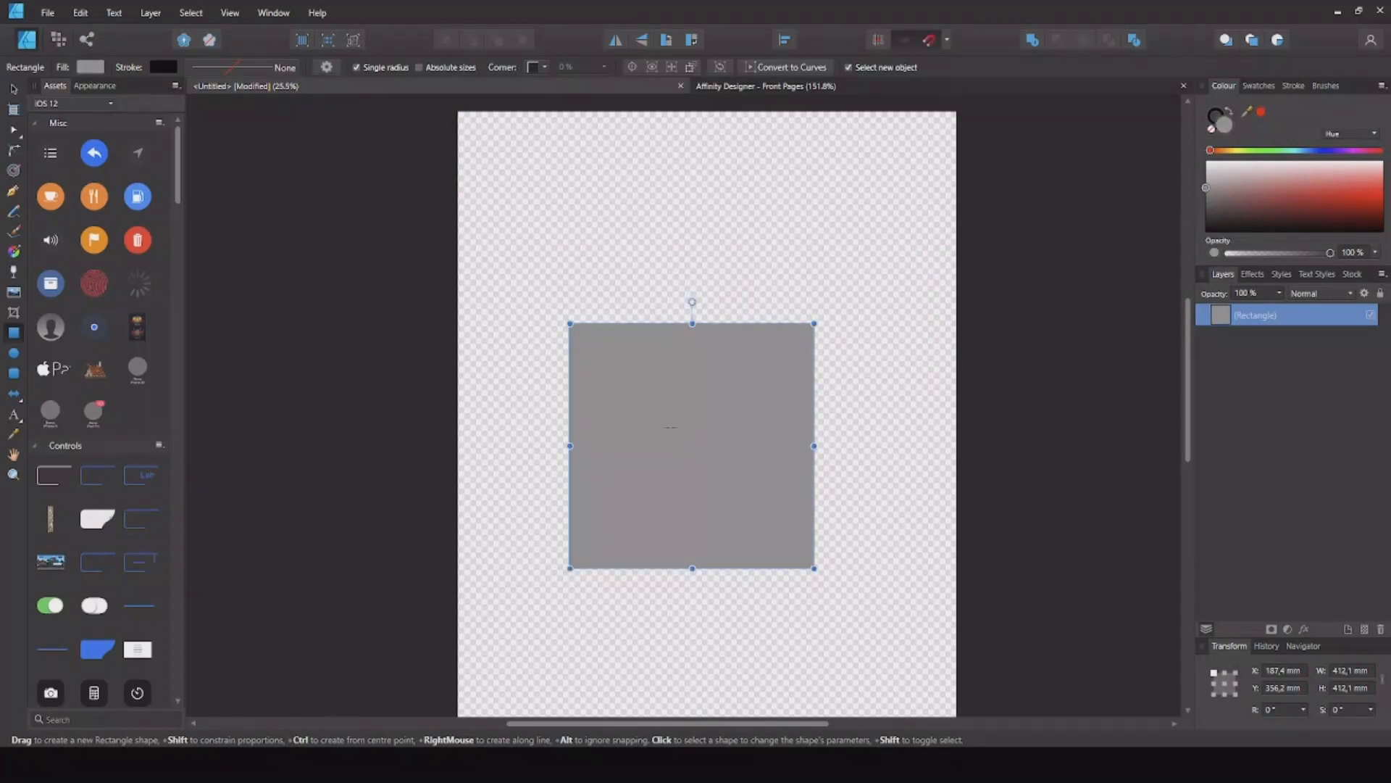
left_click(14, 89)
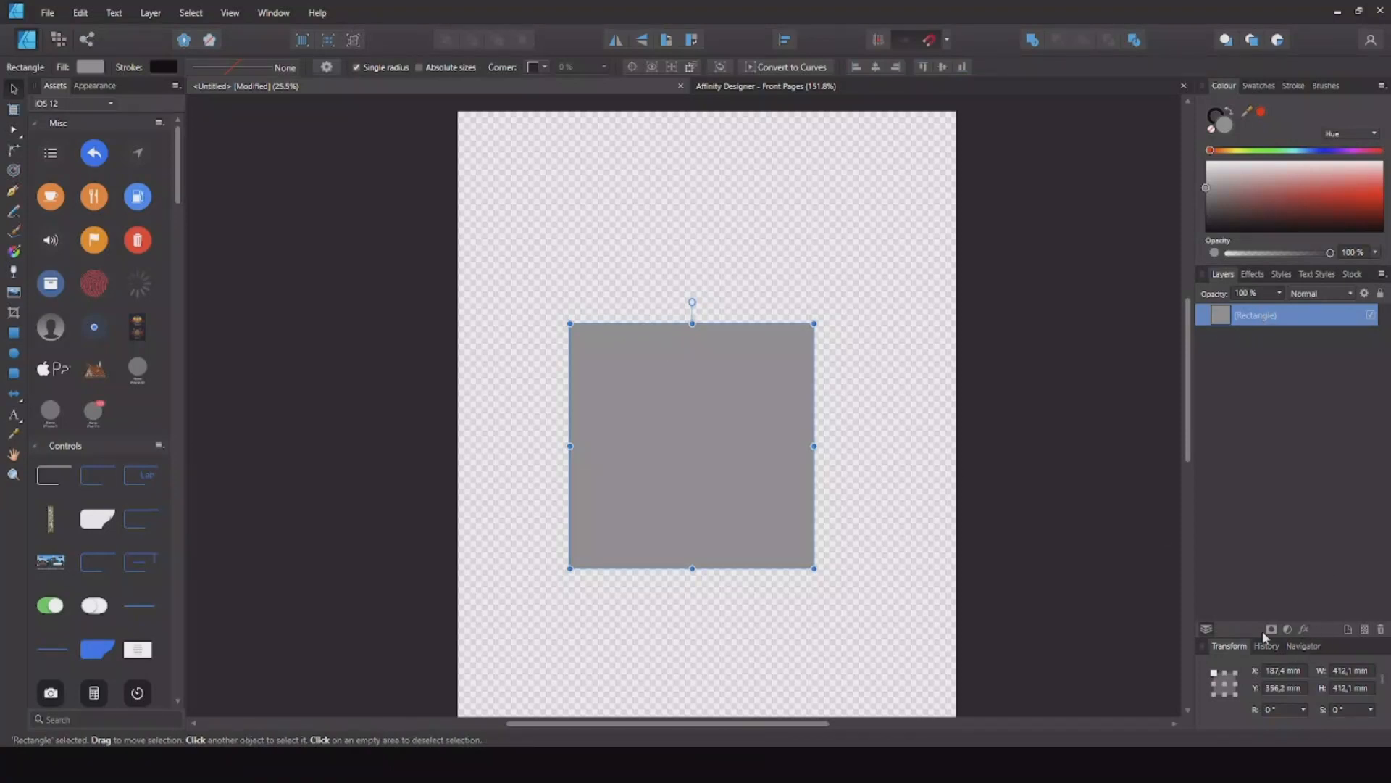
Step: Open the square's layer effects, shrink the square to about 249 mm and place it near the page's upper edge
left_click(1305, 629)
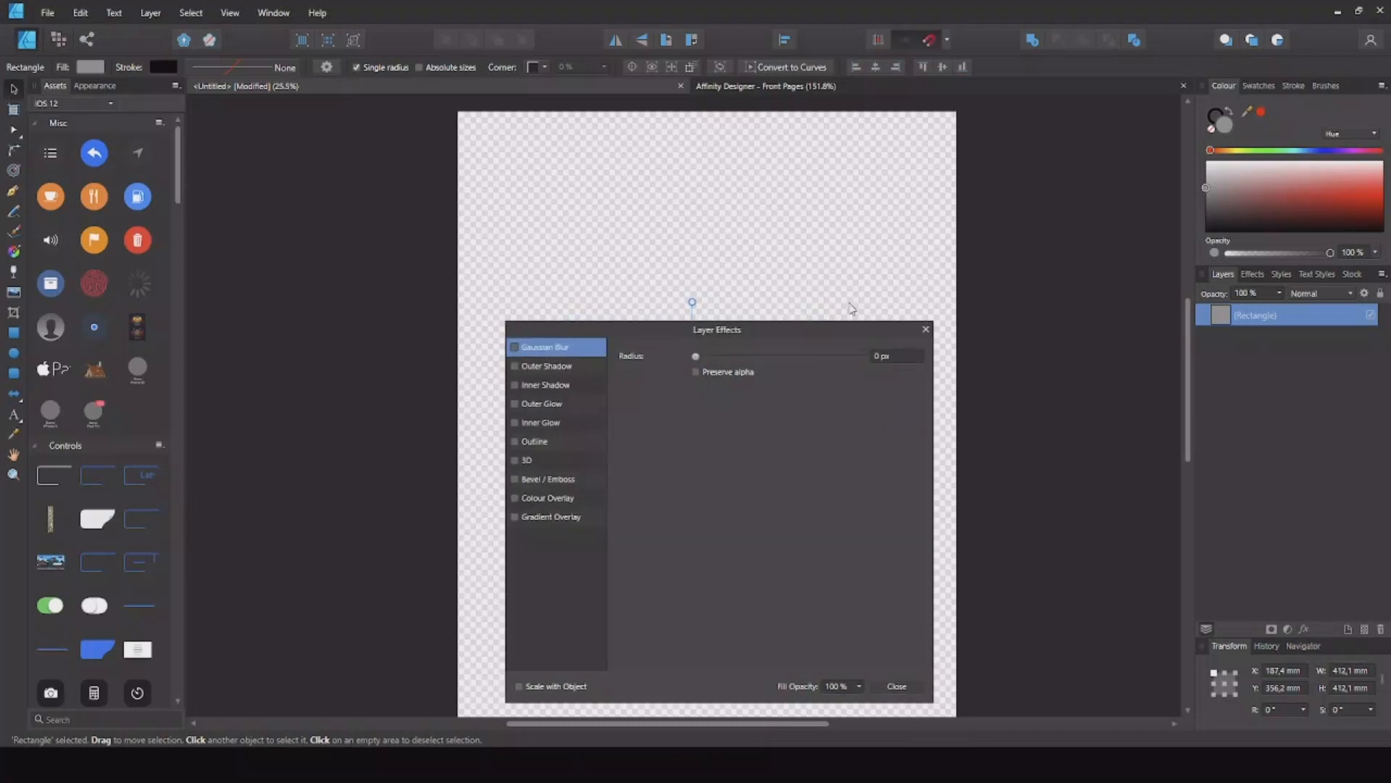
scroll(884, 261, "down", 2)
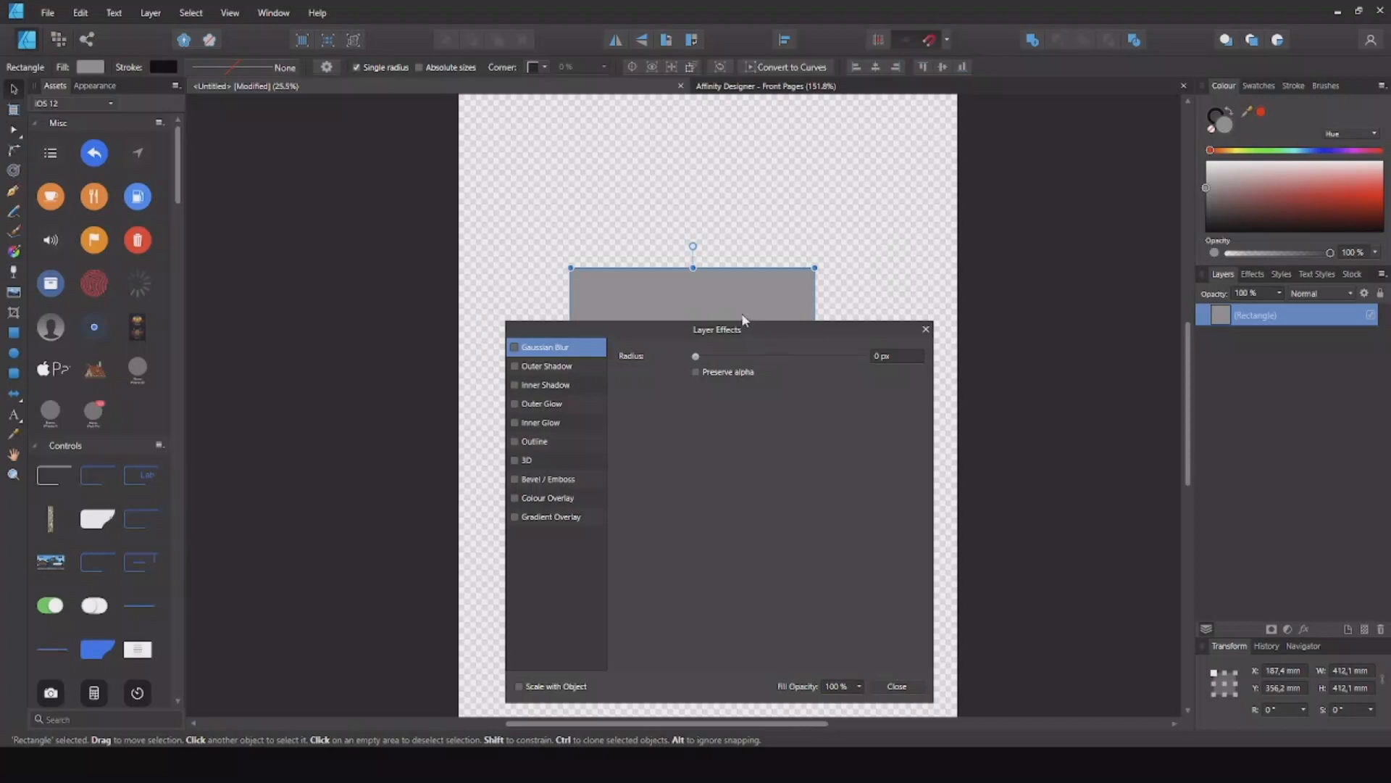
left_click_drag(743, 316, 735, 361)
left_click_drag(707, 298, 724, 148)
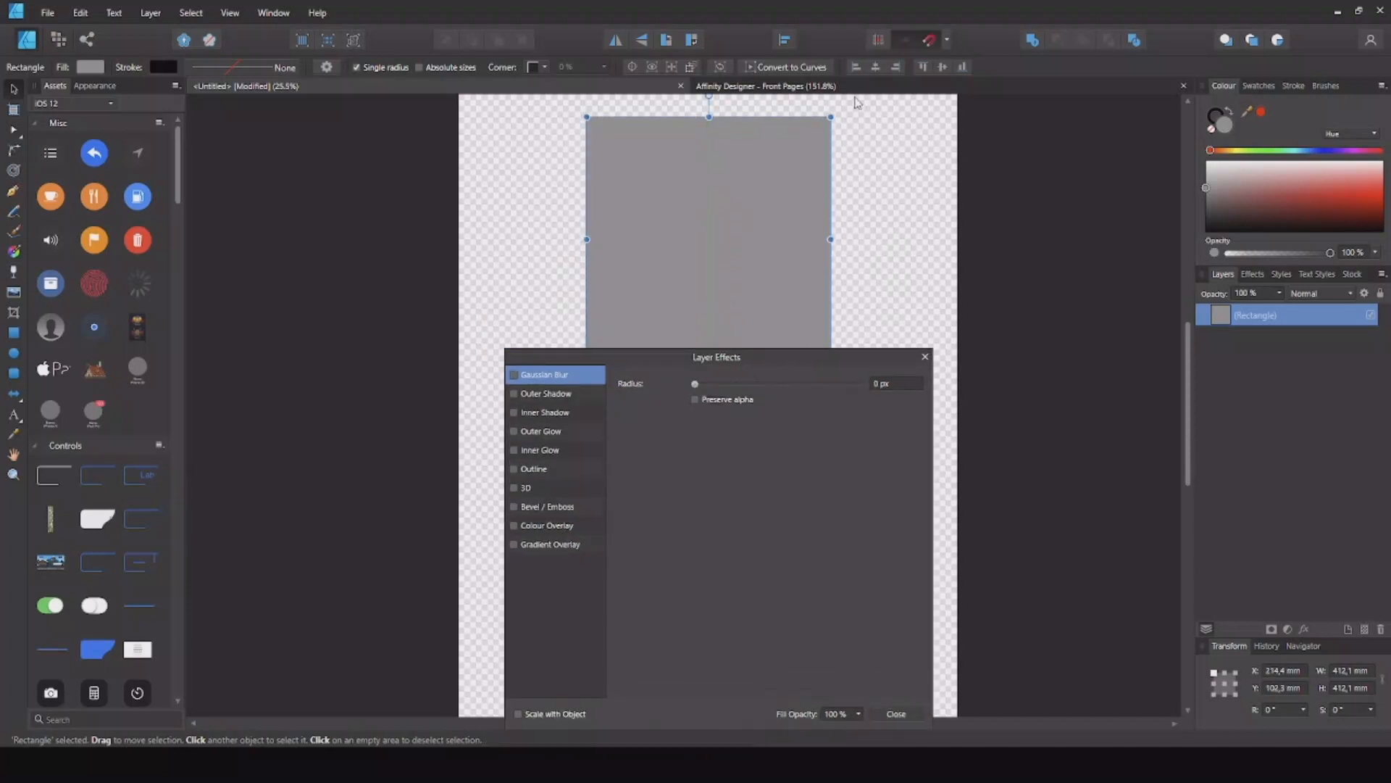
left_click_drag(832, 118, 748, 233)
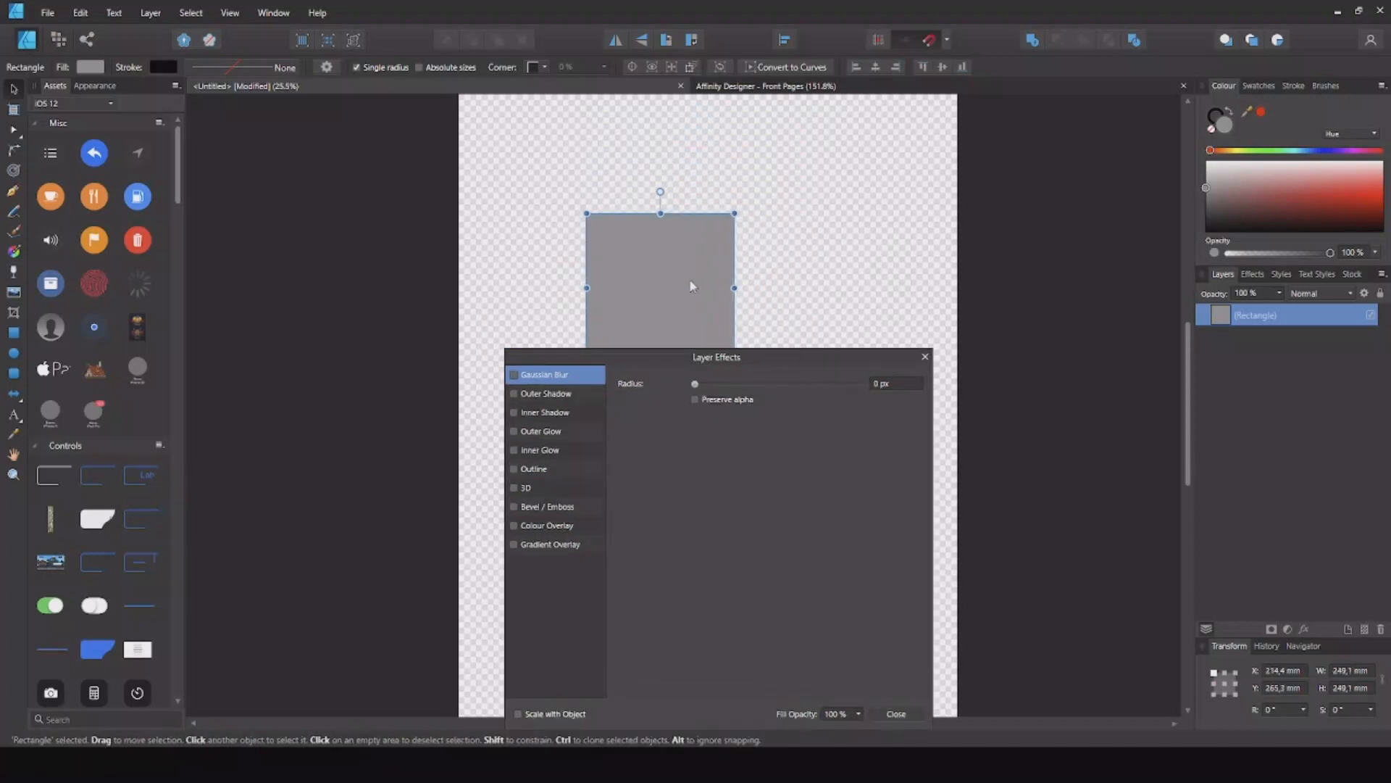
left_click_drag(692, 284, 740, 203)
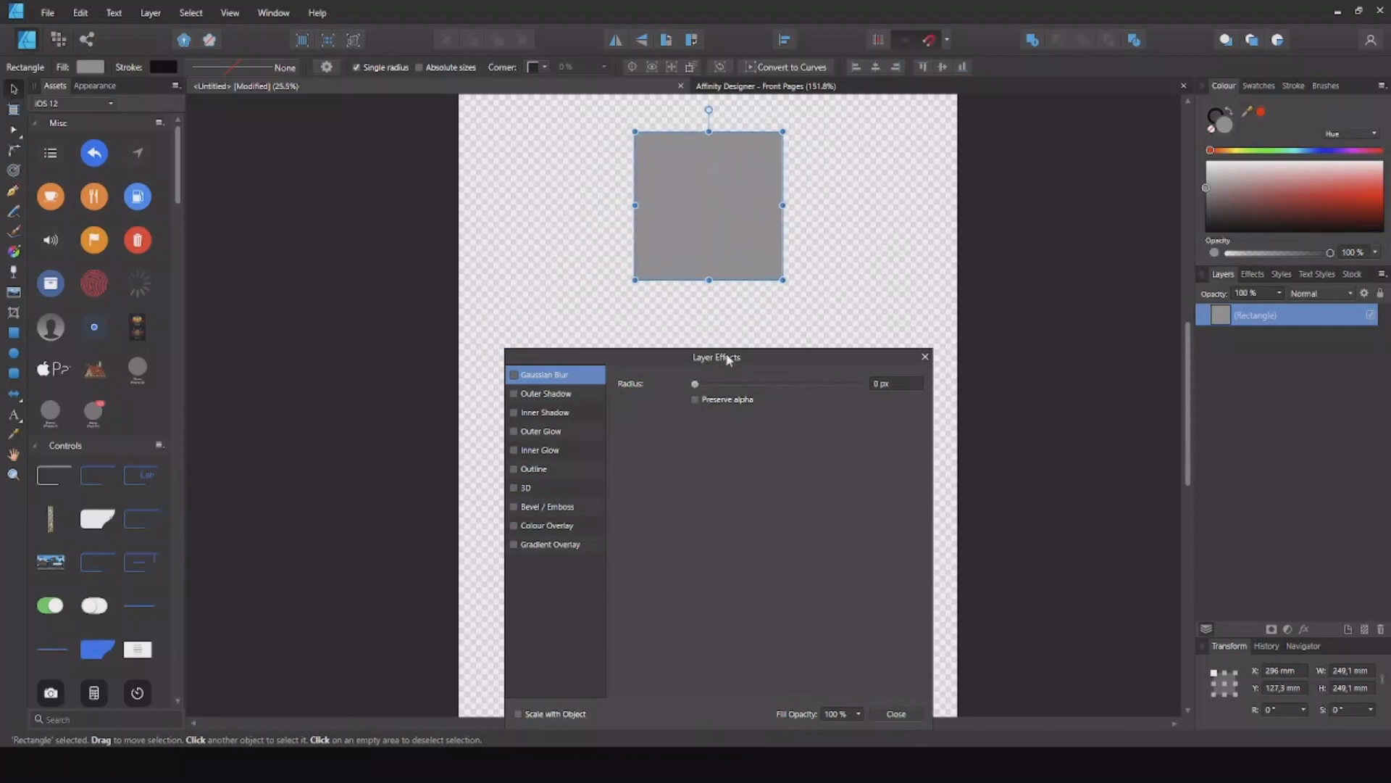
left_click_drag(730, 360, 727, 307)
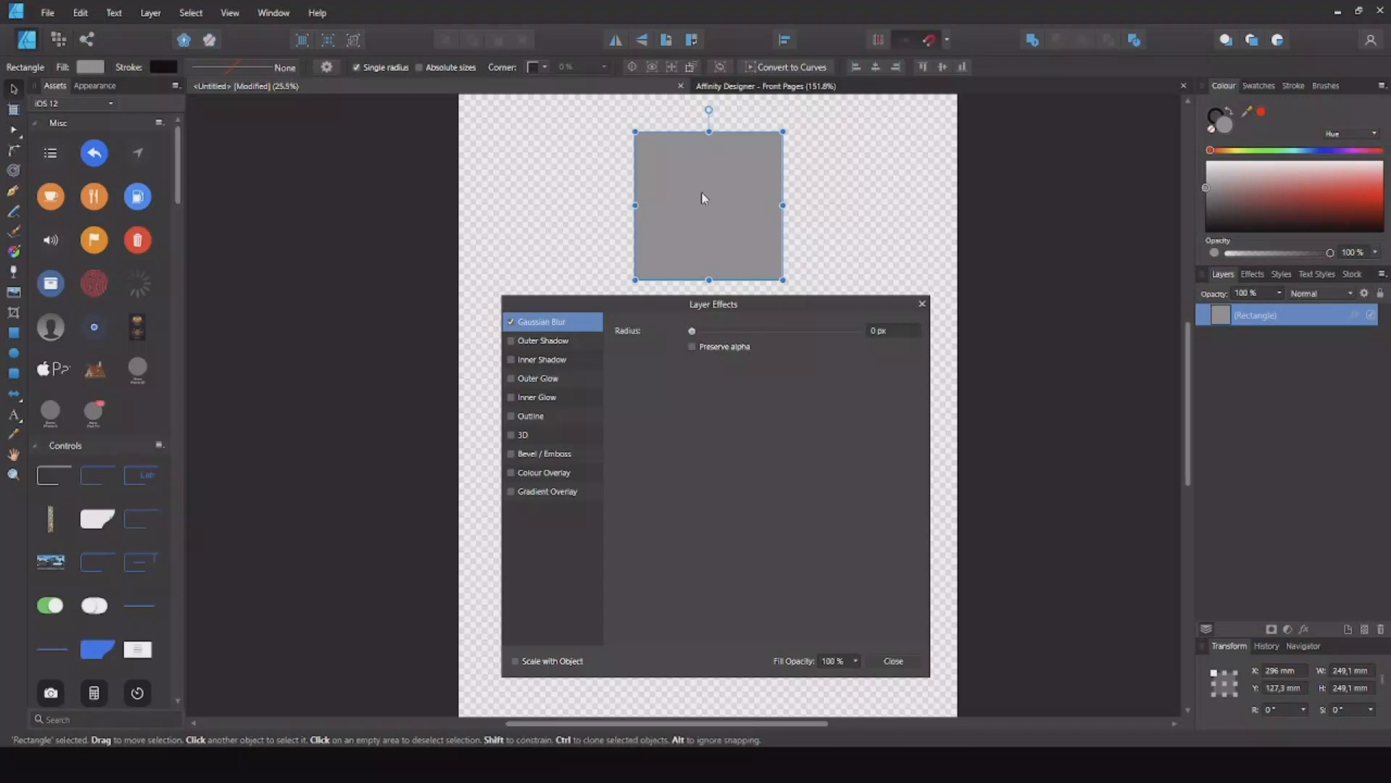
Step: Try Gaussian Blur on the square with radii of 1000, 100 and 500 px, and reset the radius to 0 px
left_click_drag(691, 332, 878, 333)
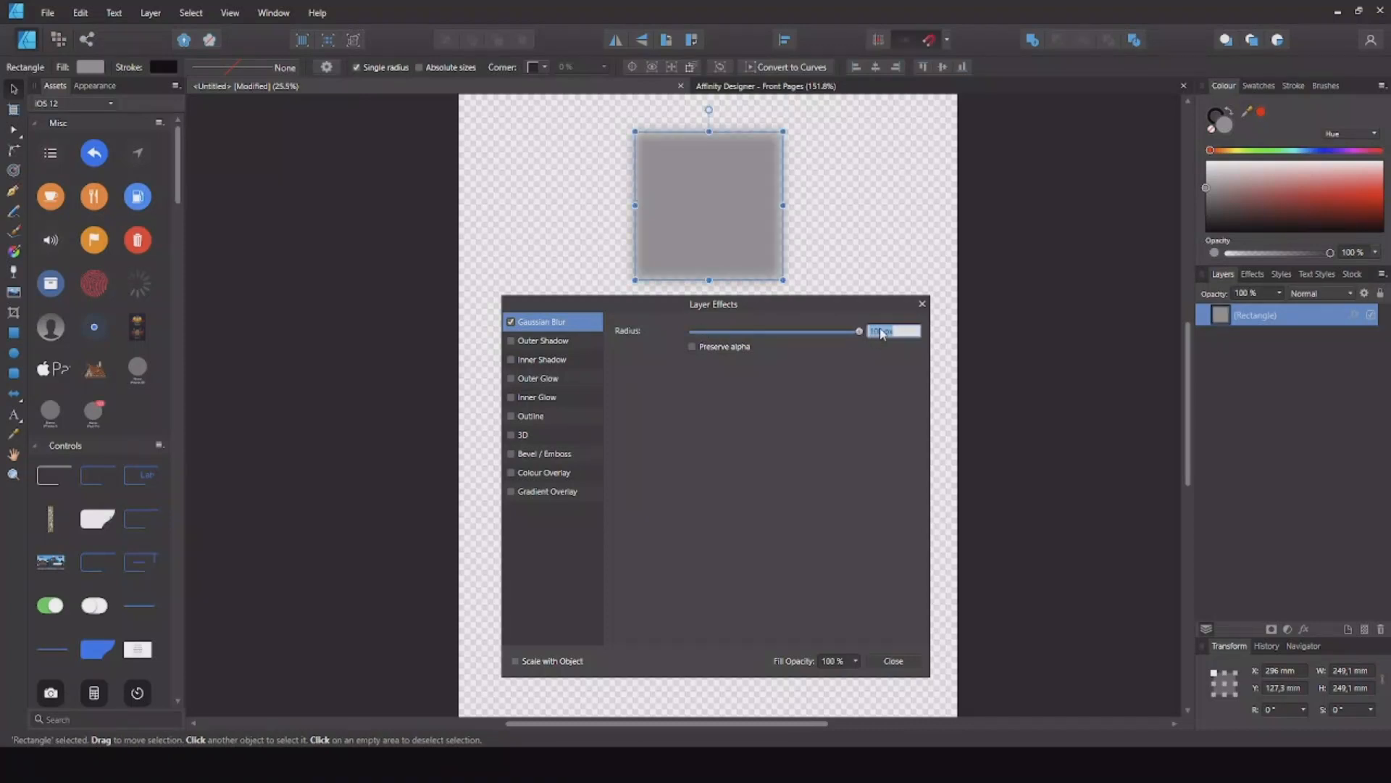
type("0")
key("Return")
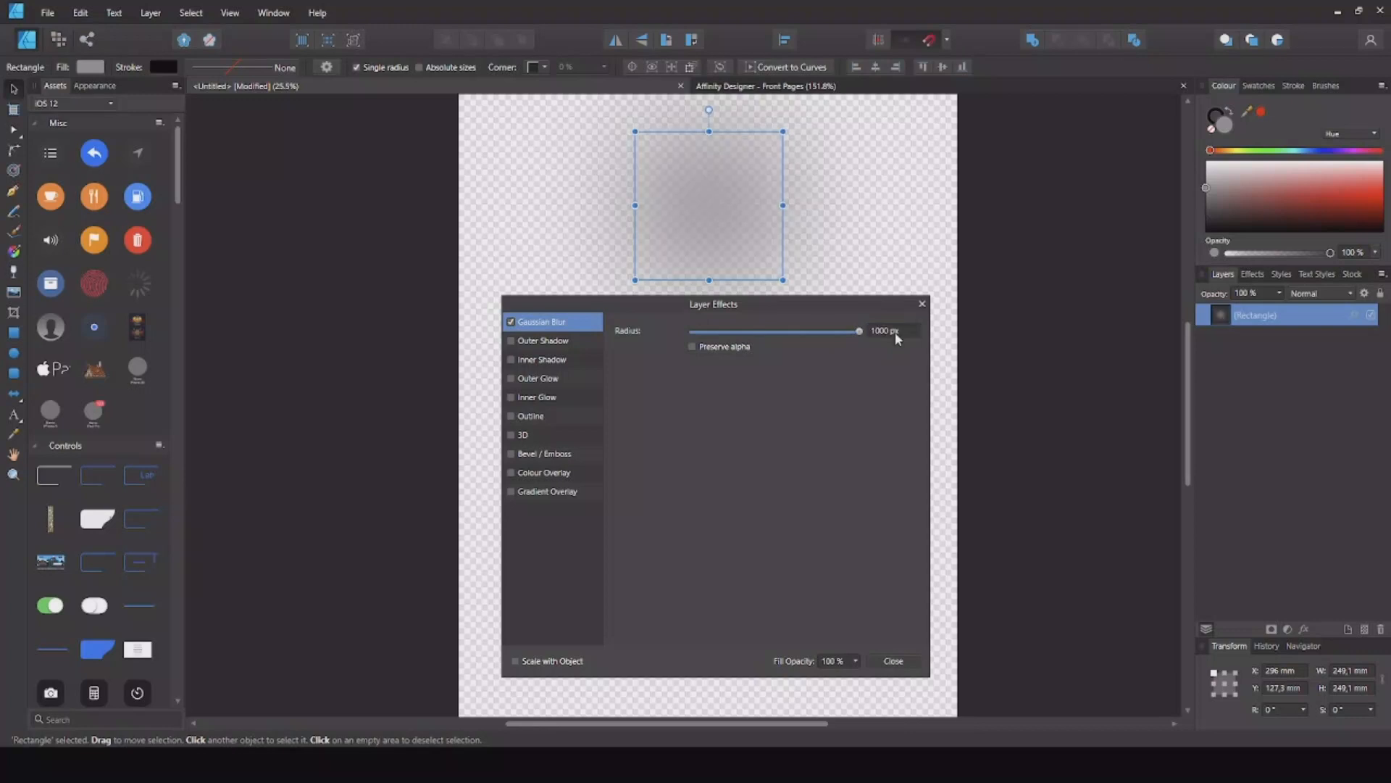
left_click(894, 332)
type("100")
key("Return")
left_click(885, 330)
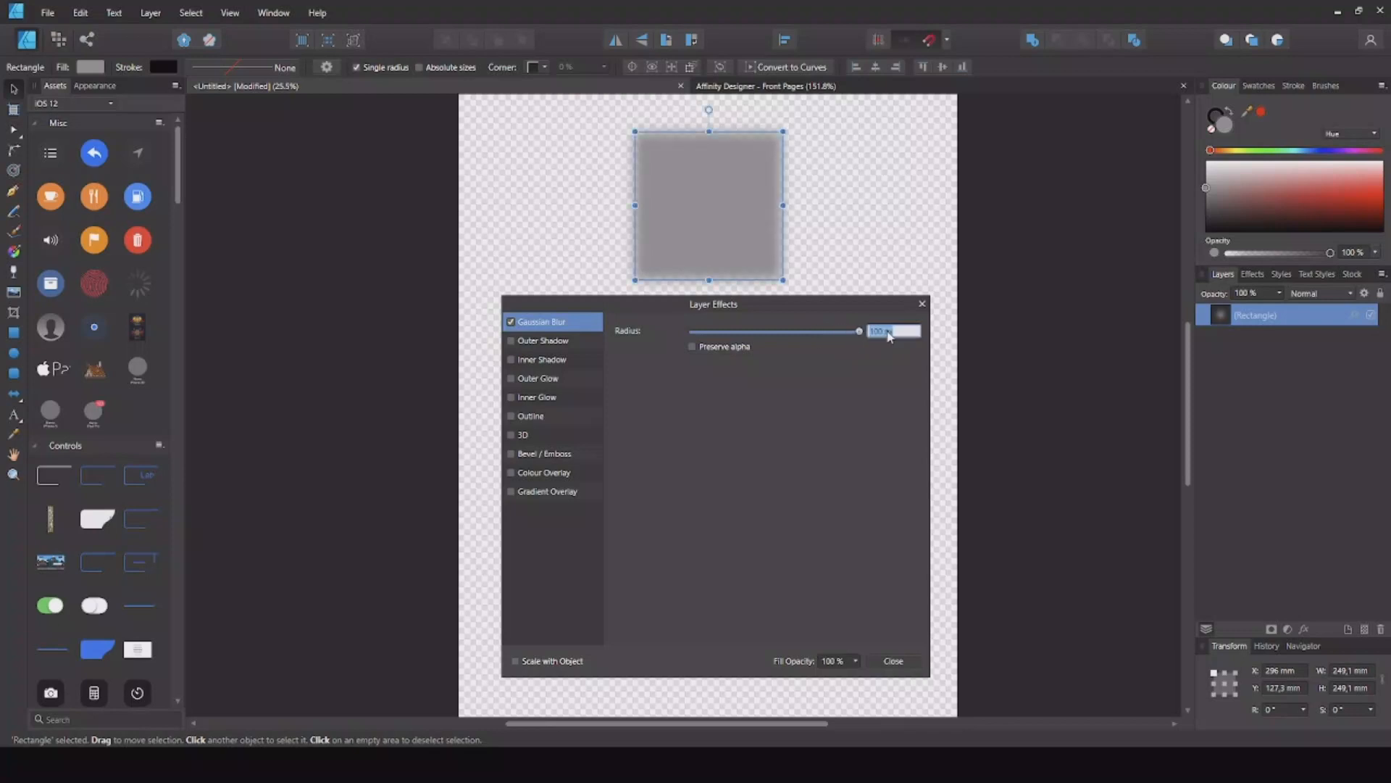
type("500")
key("Return")
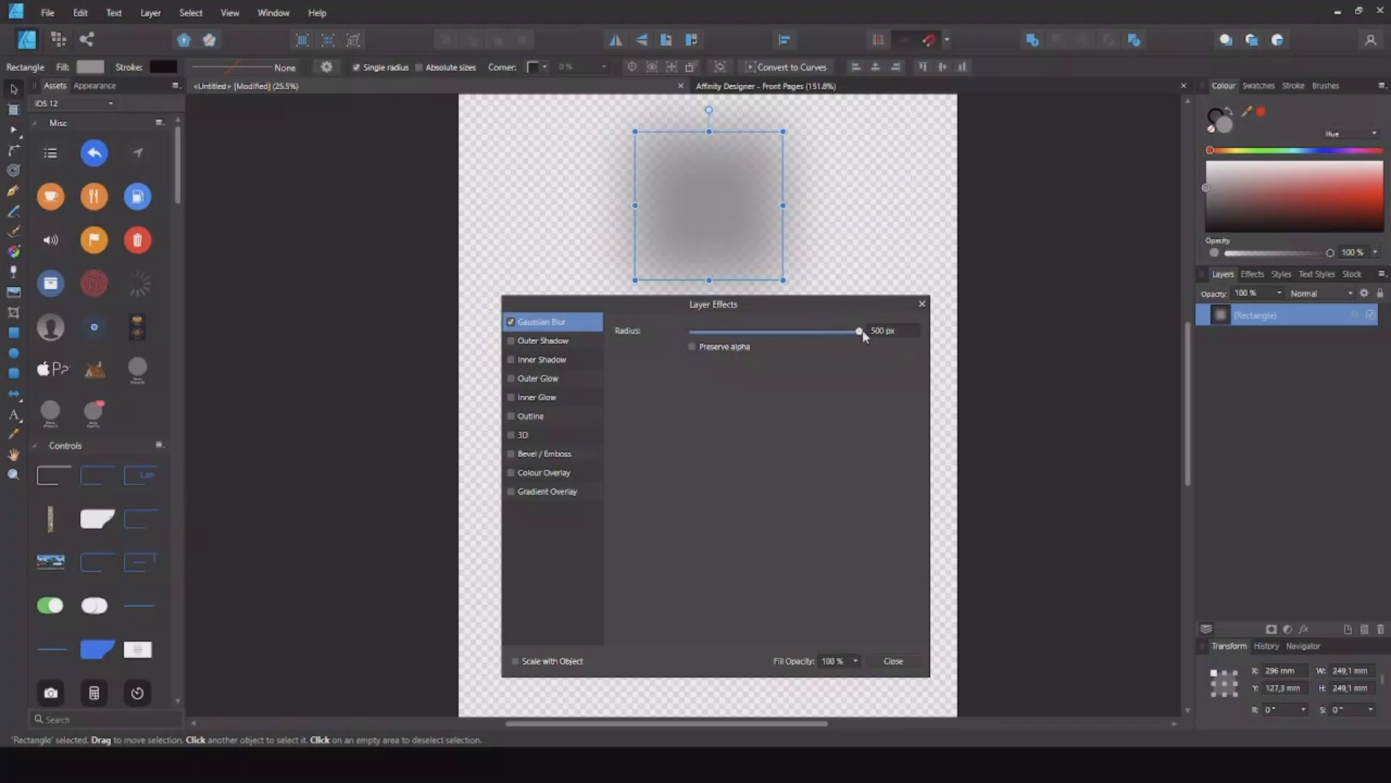
left_click_drag(859, 331, 616, 345)
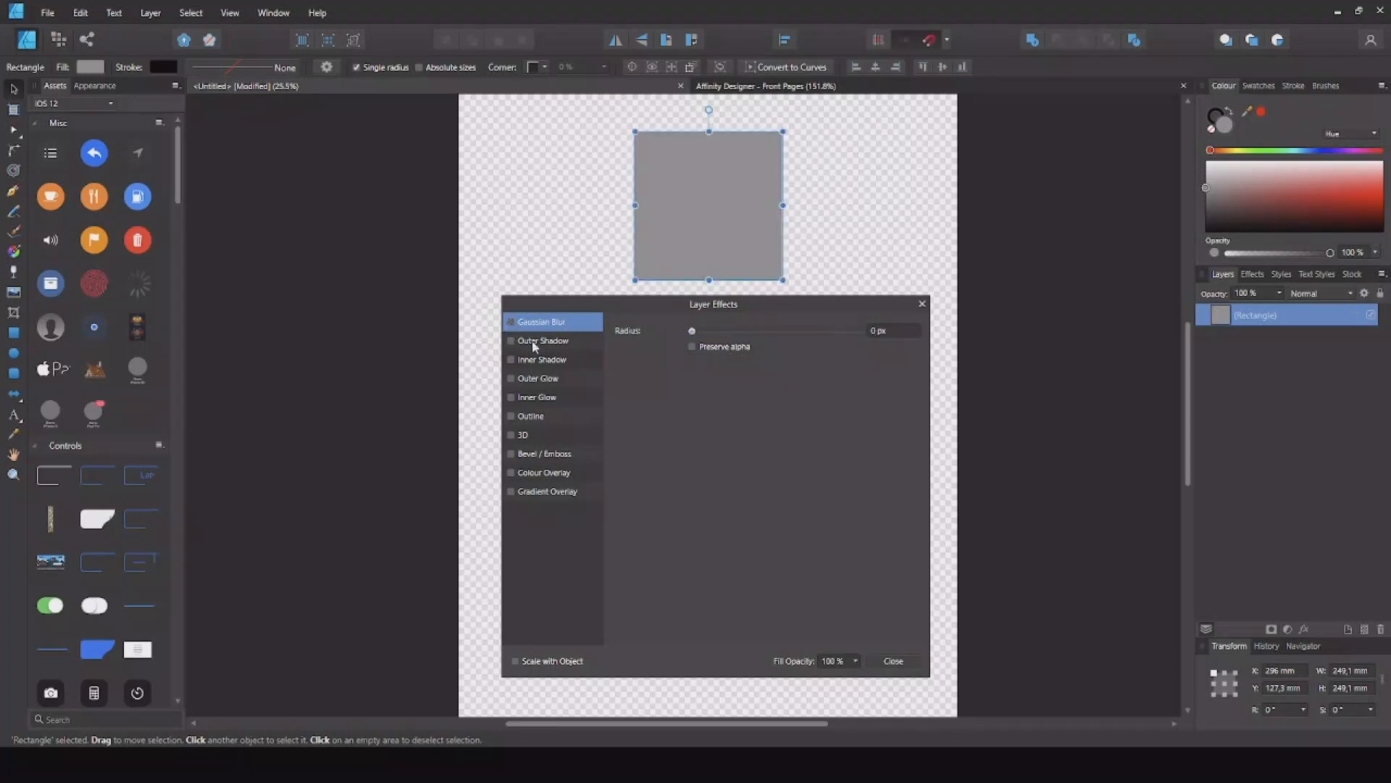
Step: Enable an Outer Shadow on the square, try Vivid Light and set its blend mode to Normal
left_click(534, 343)
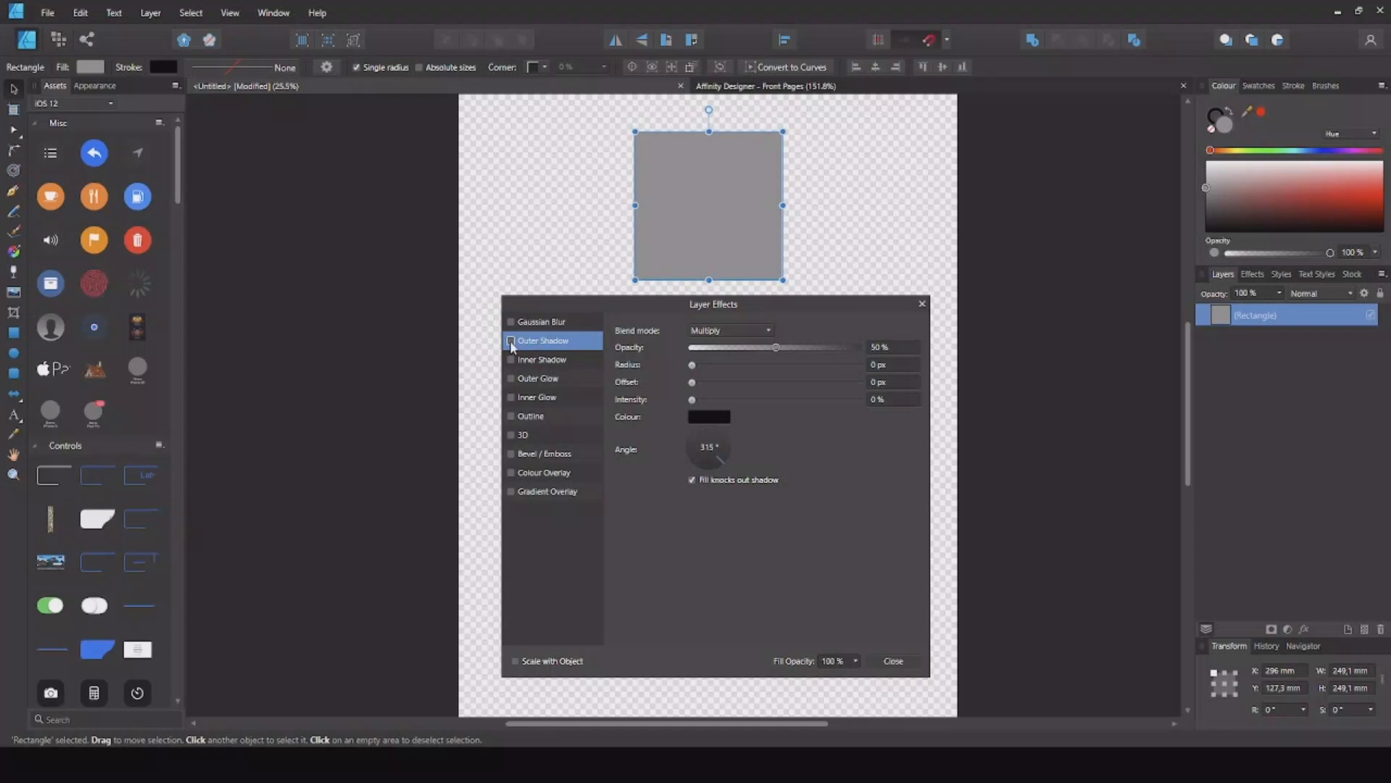
left_click(511, 341)
left_click(742, 330)
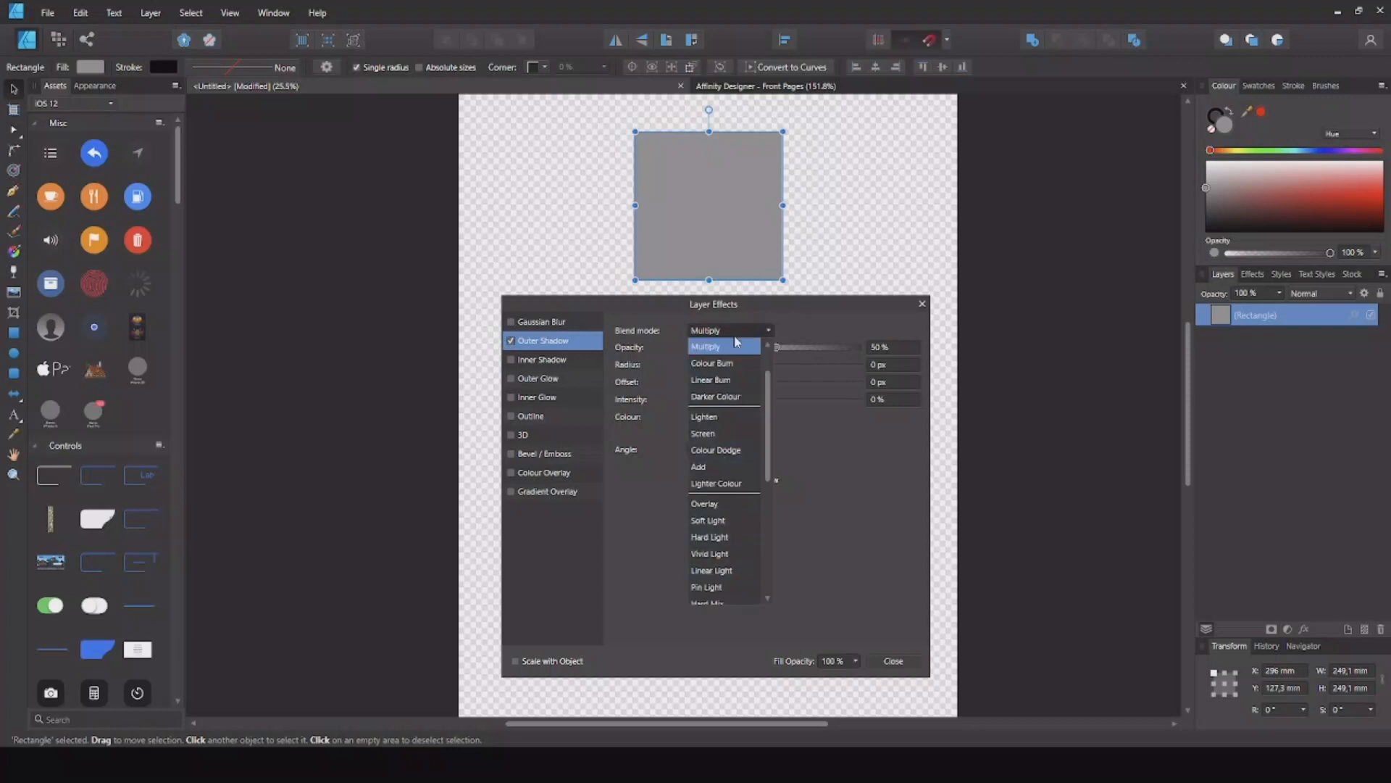
scroll(710, 471, "down", 3)
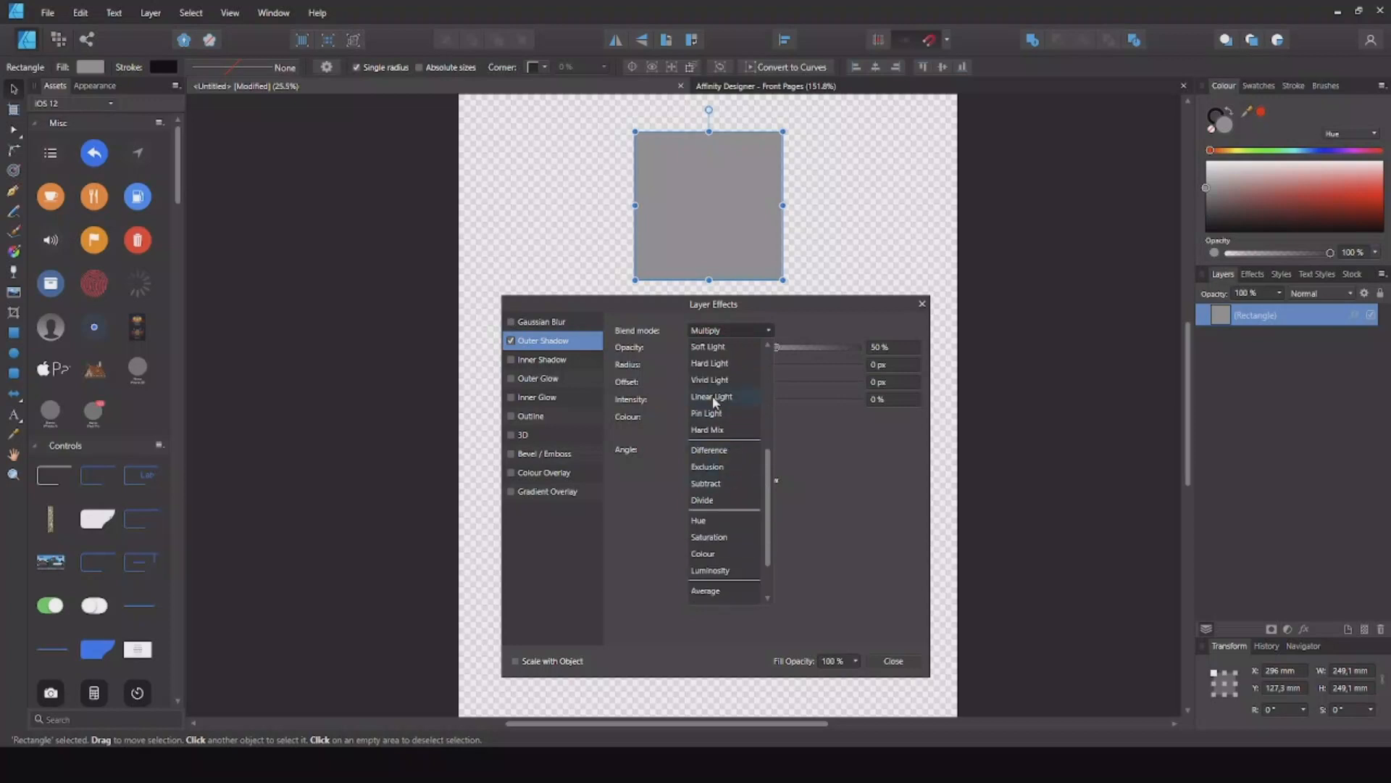
left_click(725, 381)
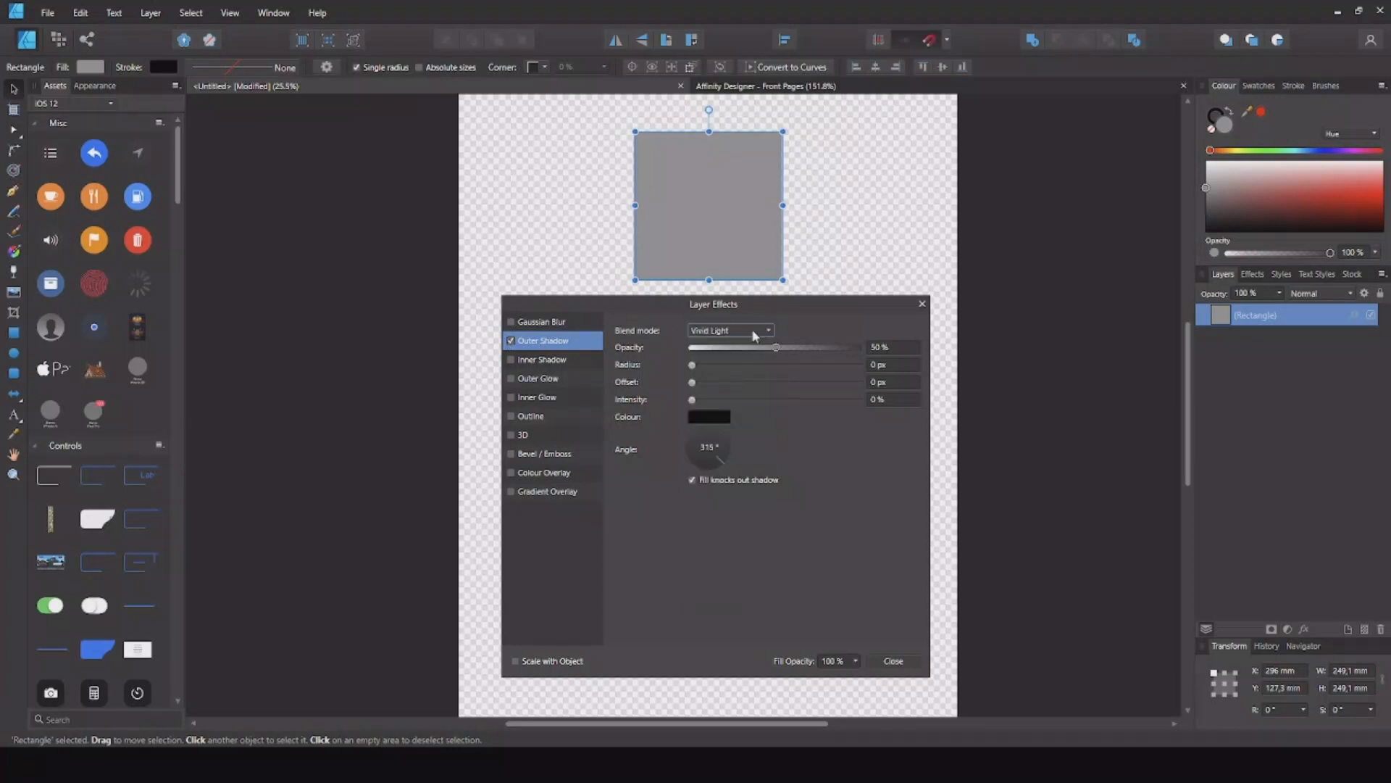
left_click(728, 330)
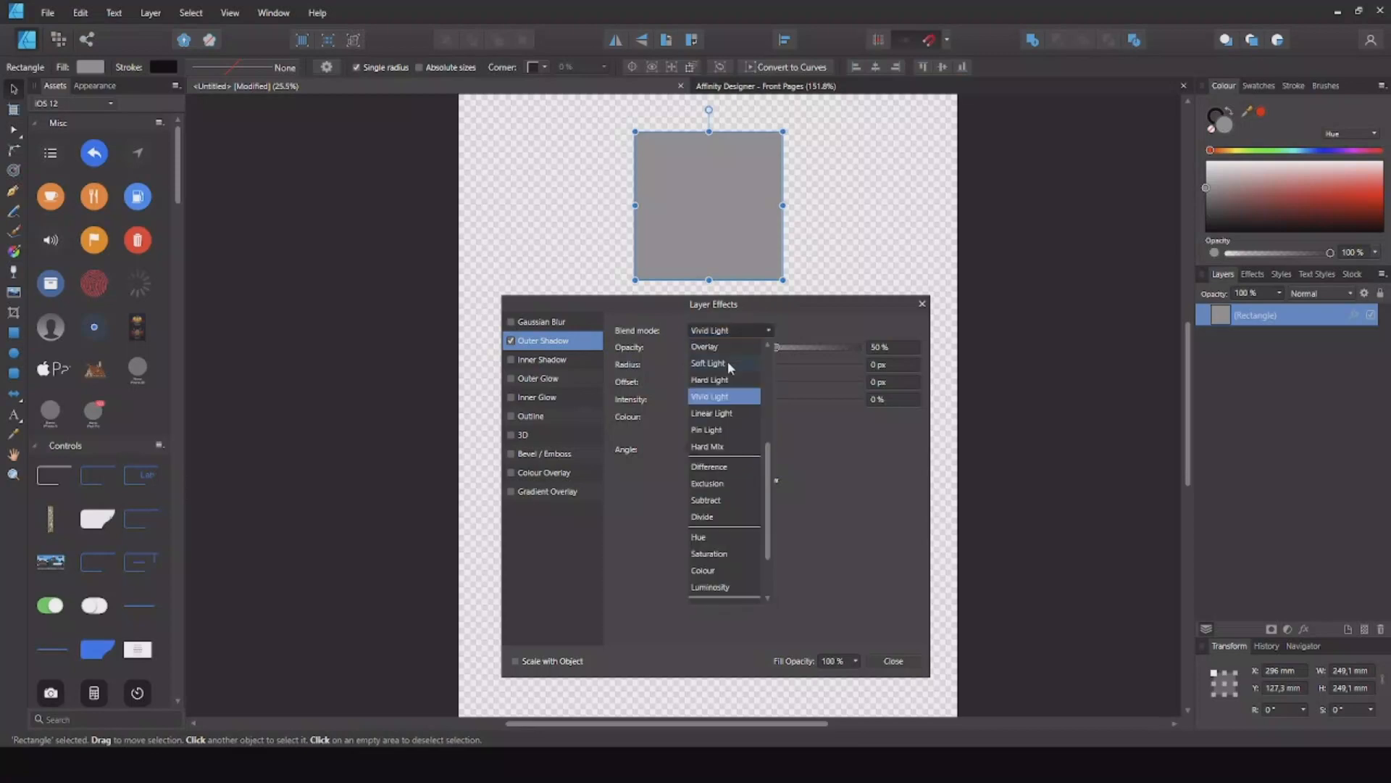
left_click(728, 347)
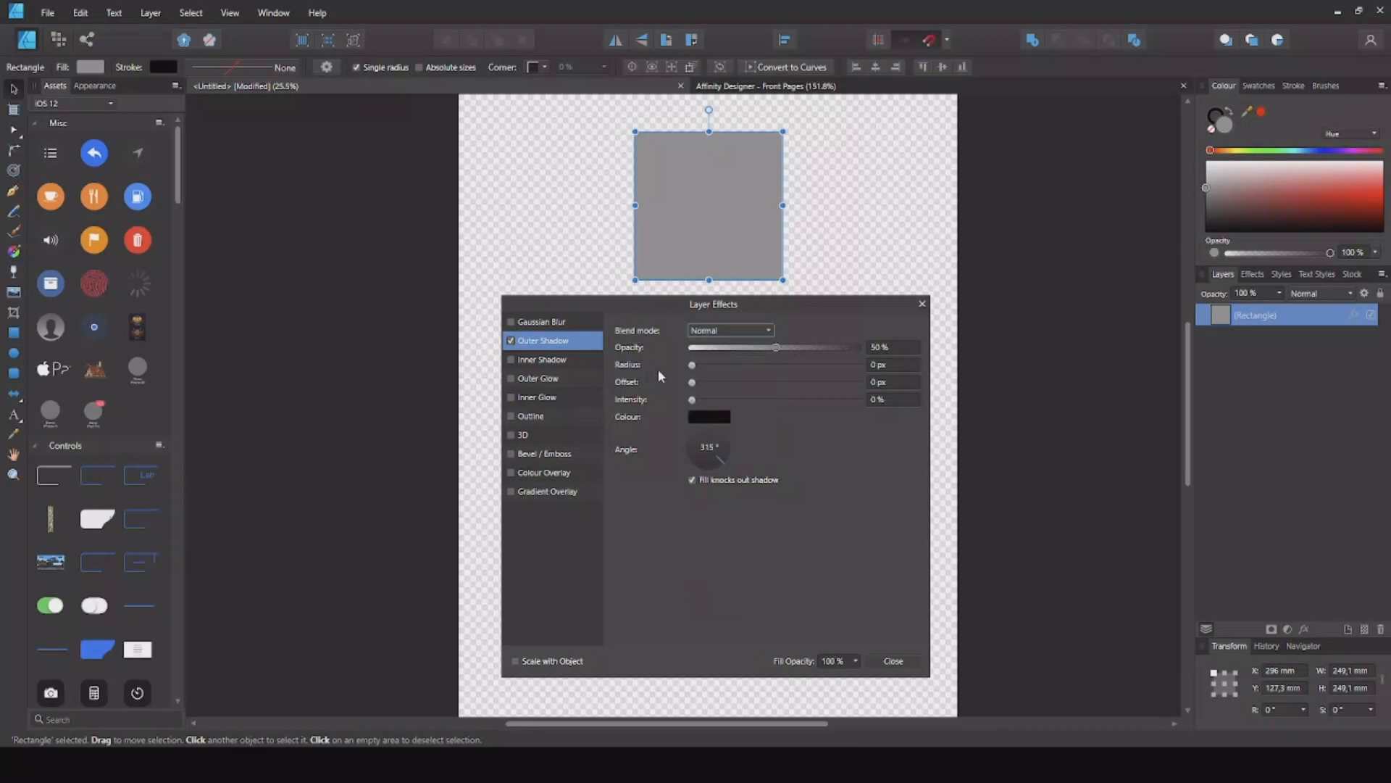
Step: Set the outer shadow's radius to 100 px, intensity to 88 % and offset to 100 px
left_click_drag(693, 365, 862, 368)
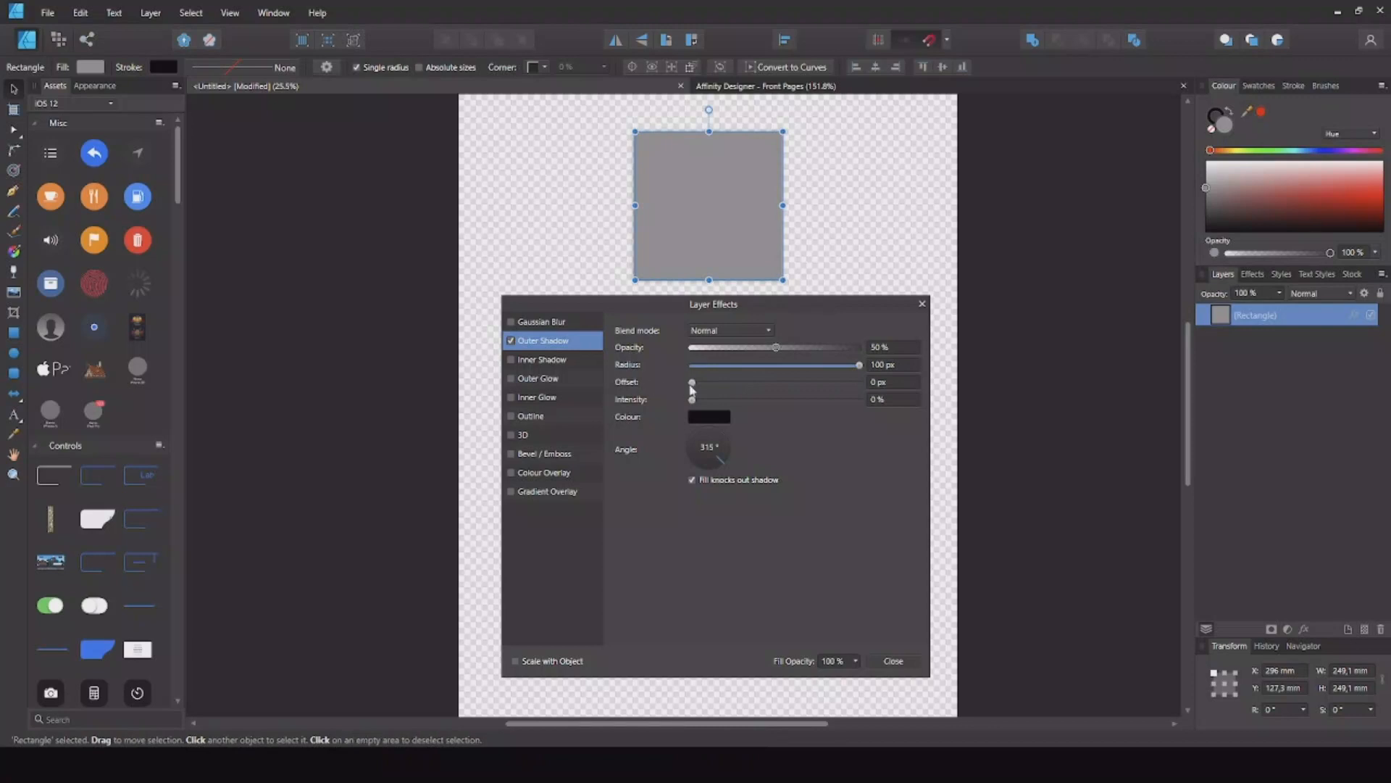
left_click_drag(693, 401, 838, 401)
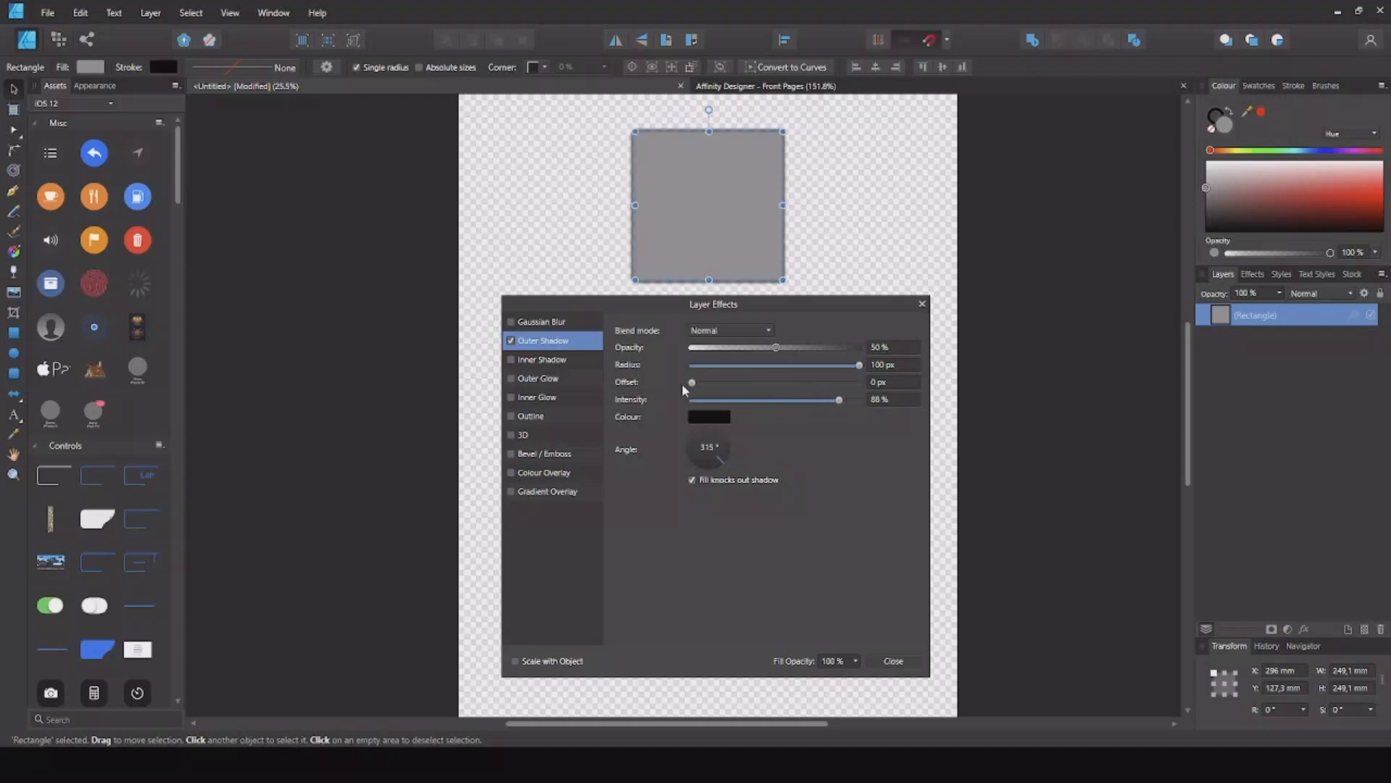
left_click_drag(692, 383, 832, 385)
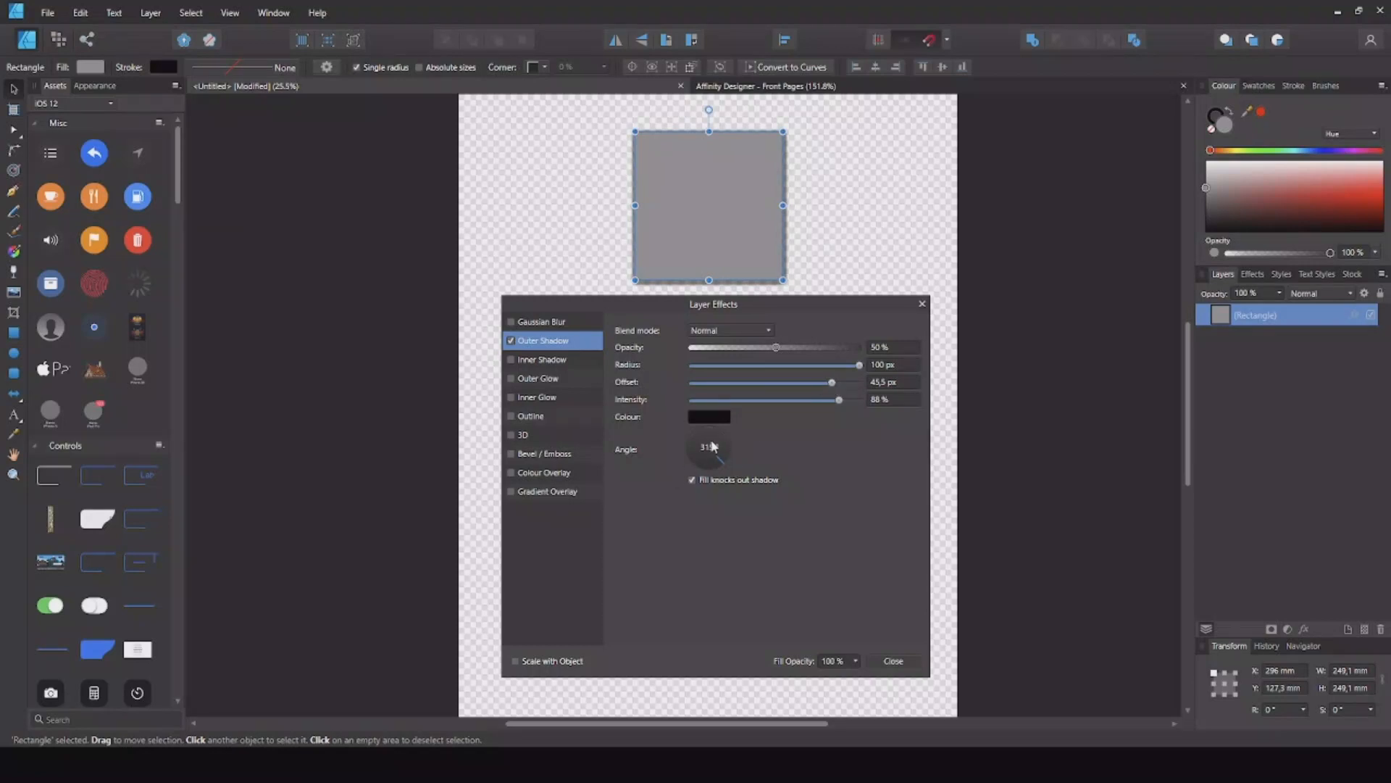
left_click_drag(832, 383, 879, 388)
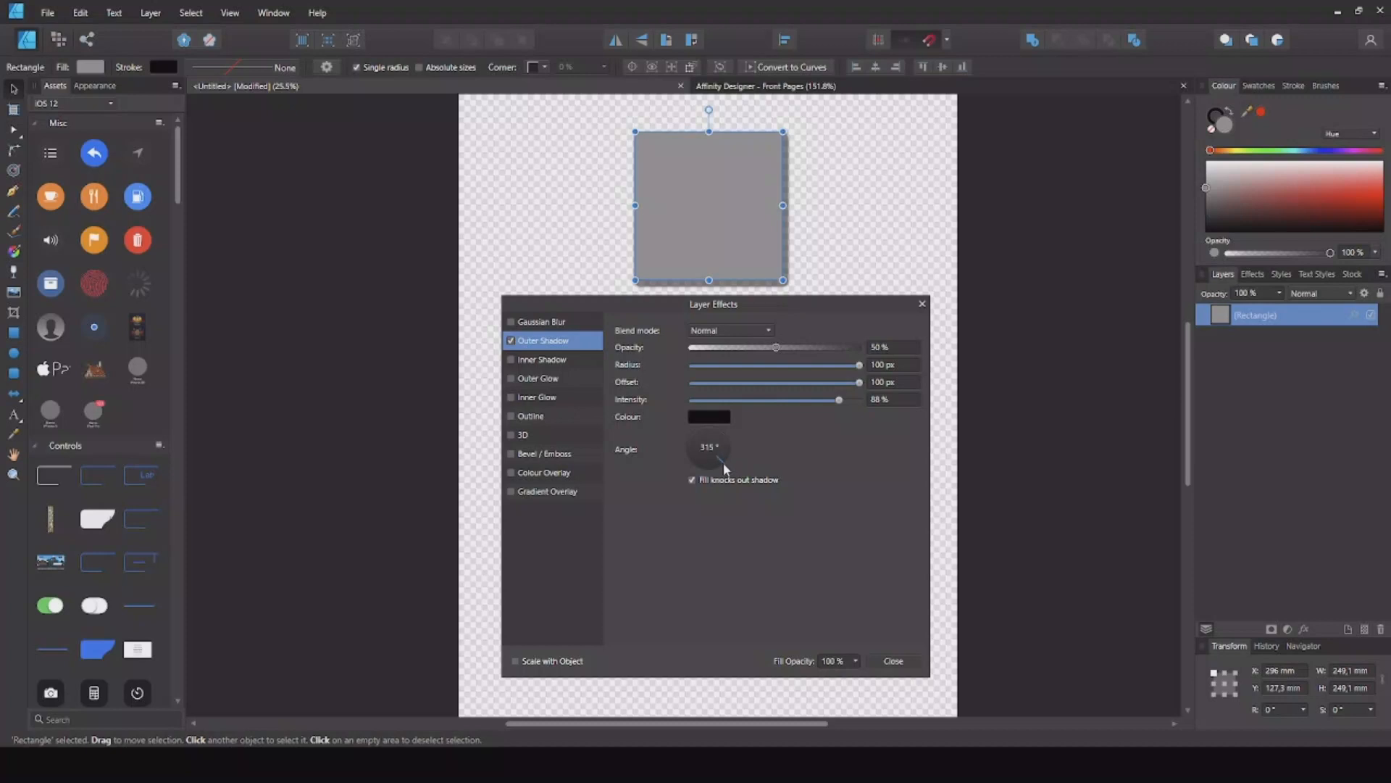
Step: Set the outer shadow's angle to 225° and its opacity to 69 %
mouse_move(724, 463)
left_mouse_down()
mouse_move(708, 475)
mouse_move(690, 463)
mouse_move(695, 420)
mouse_move(771, 416)
mouse_move(771, 487)
mouse_move(651, 465)
mouse_move(697, 421)
mouse_move(736, 446)
mouse_move(700, 475)
left_mouse_up()
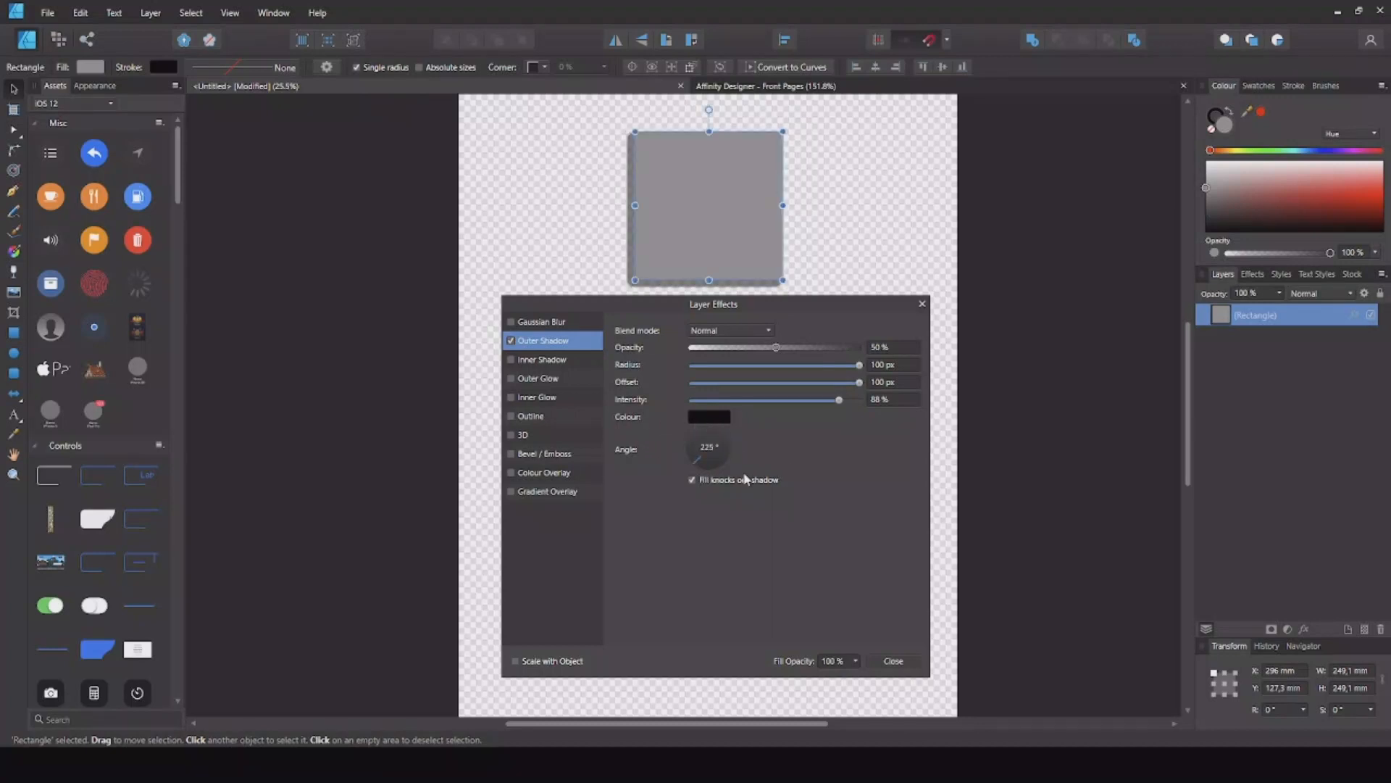
left_click_drag(776, 347, 864, 343)
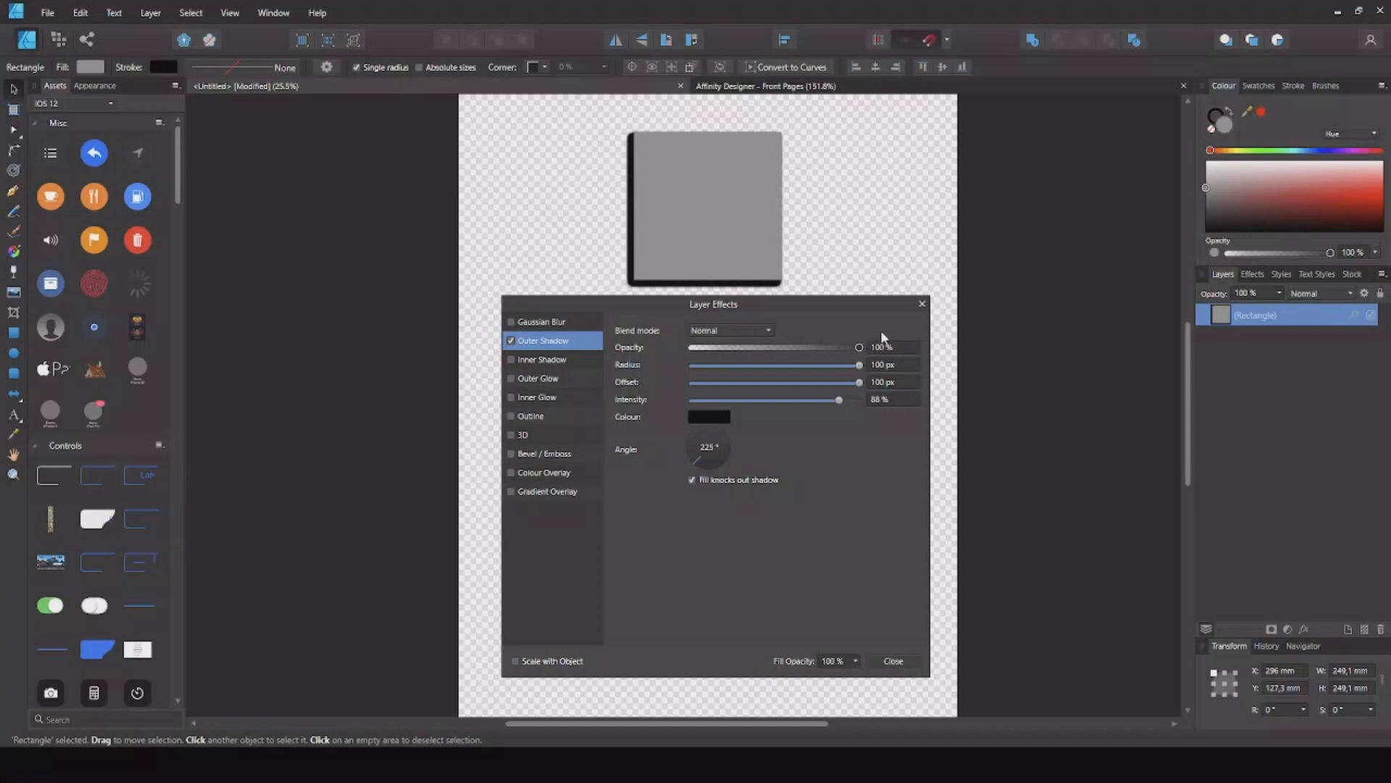
left_click_drag(881, 334, 808, 347)
Step: Try the Linear Burn, Vivid Light, Colour and Negation blend modes on the outer shadow and return it to Normal
left_click(739, 332)
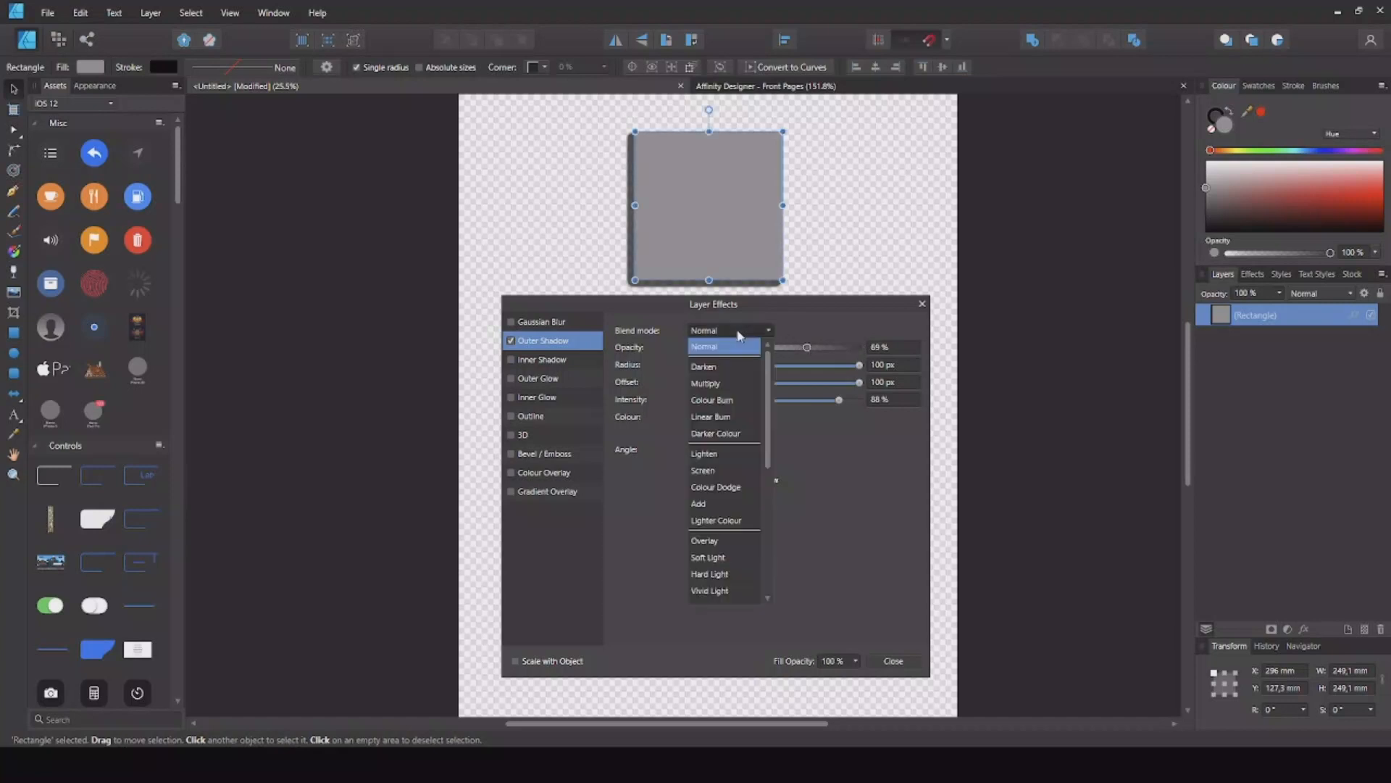
left_click(718, 418)
left_click(732, 331)
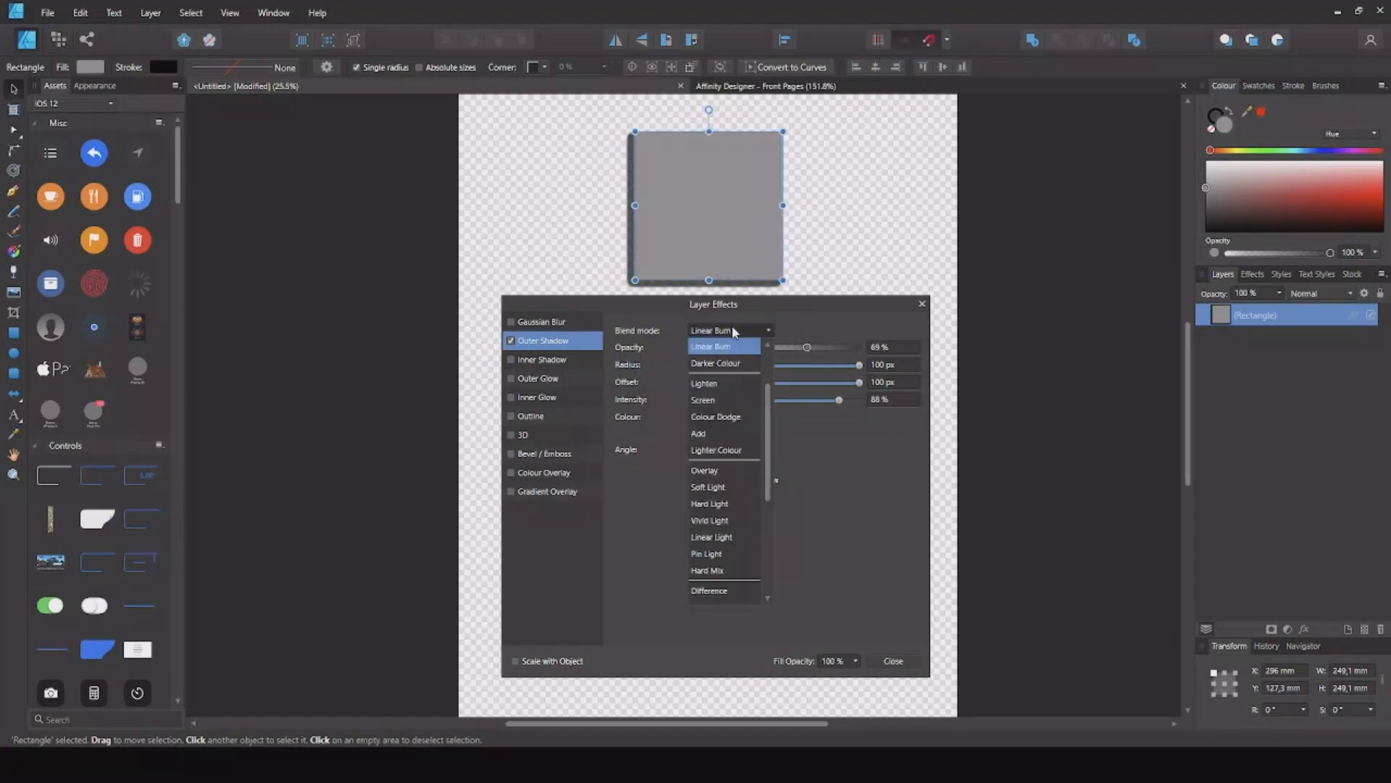
scroll(737, 418, "down", 1)
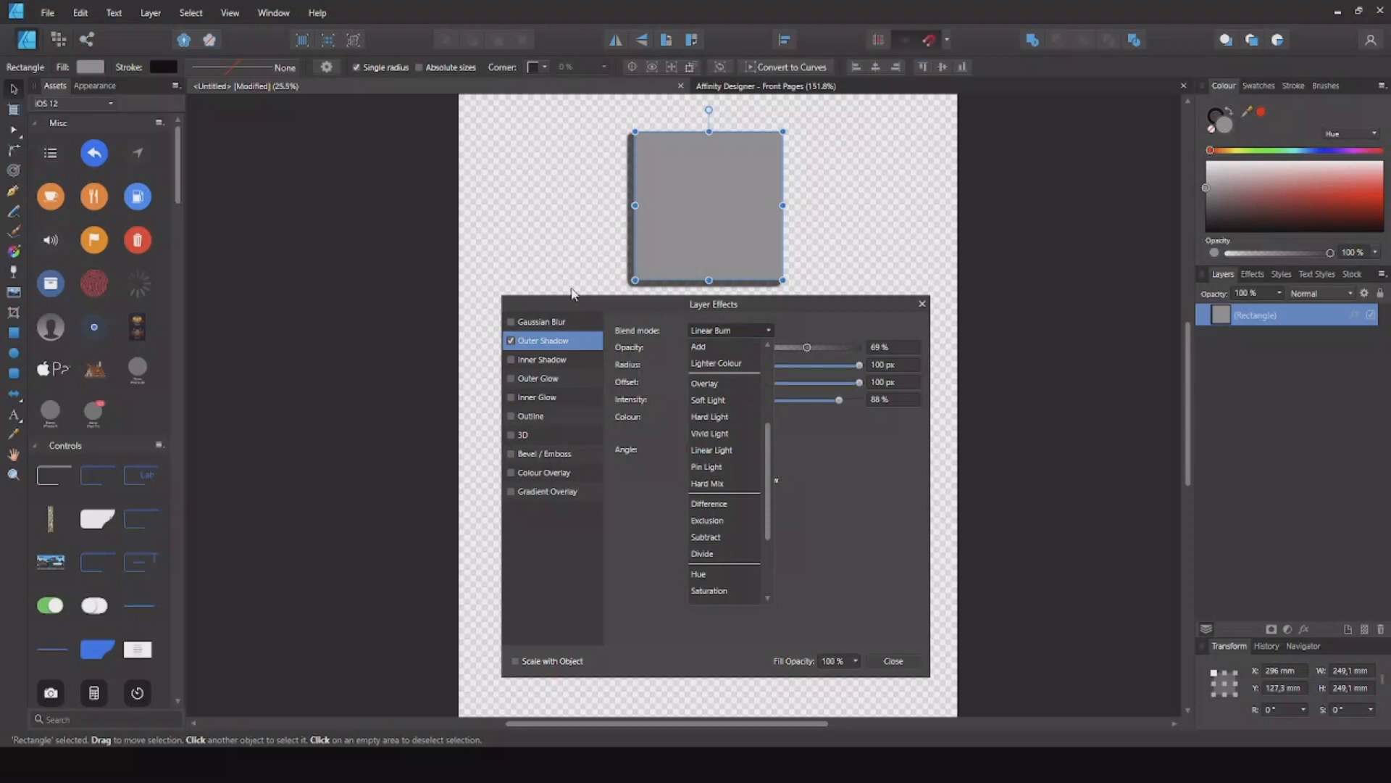
left_click(727, 434)
left_click(725, 331)
scroll(732, 424, "down", 1)
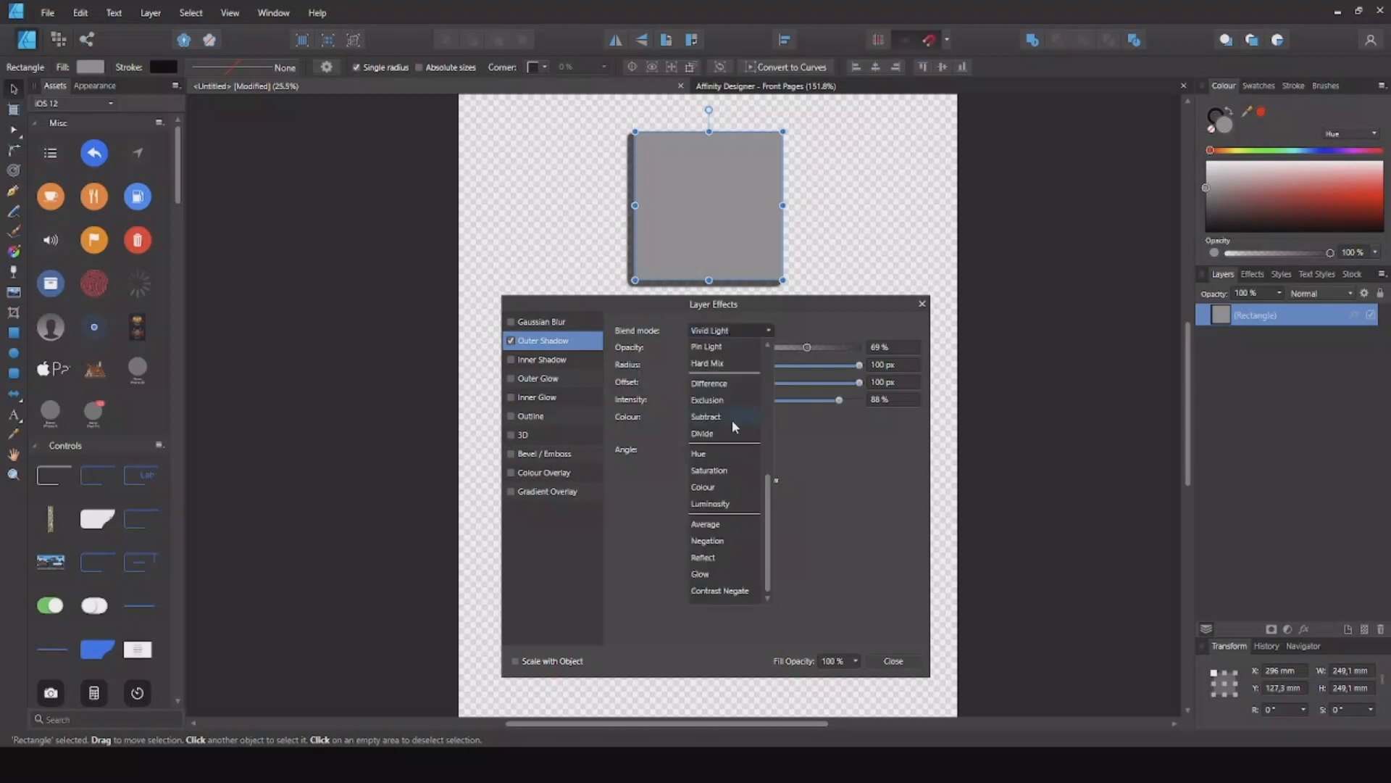
left_click(723, 486)
left_click(757, 335)
left_click(724, 540)
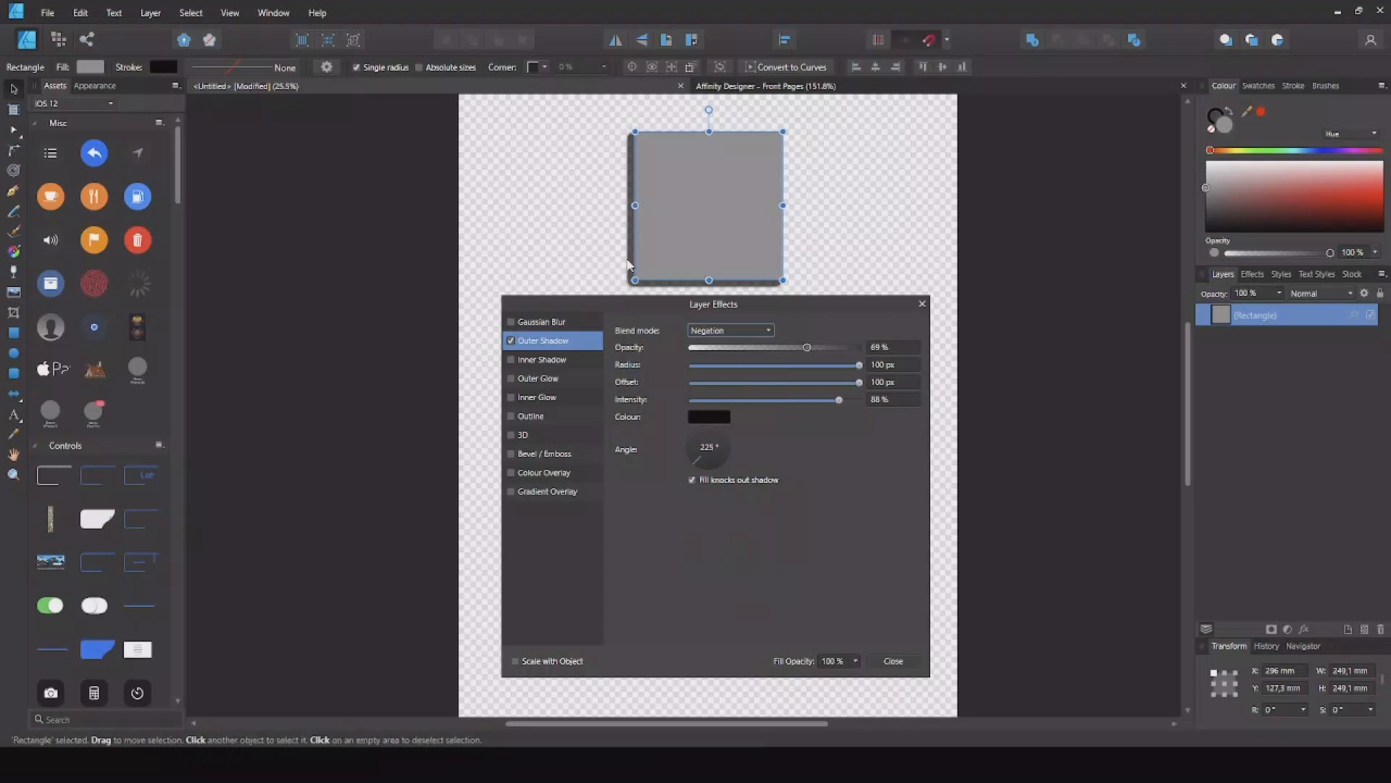
left_click(724, 331)
scroll(725, 482, "up", 1)
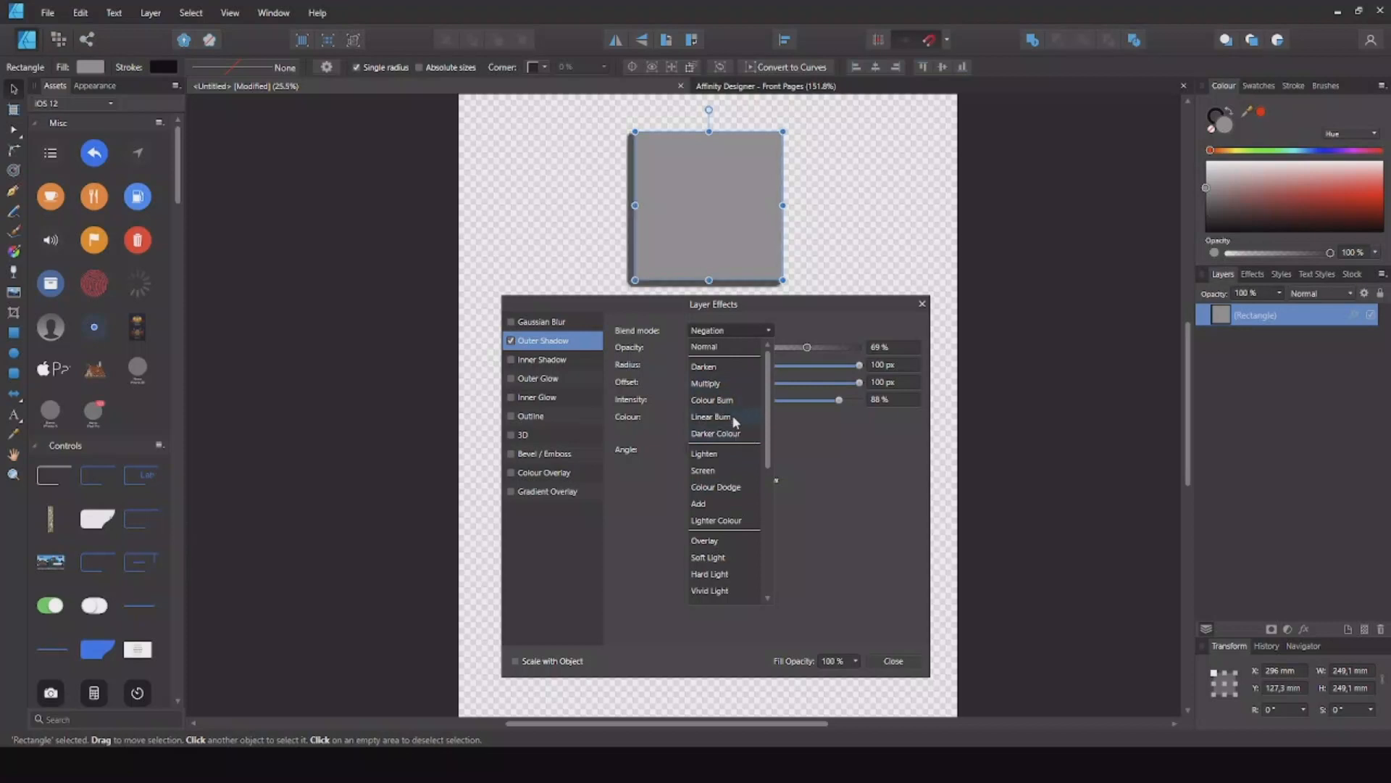
left_click(714, 347)
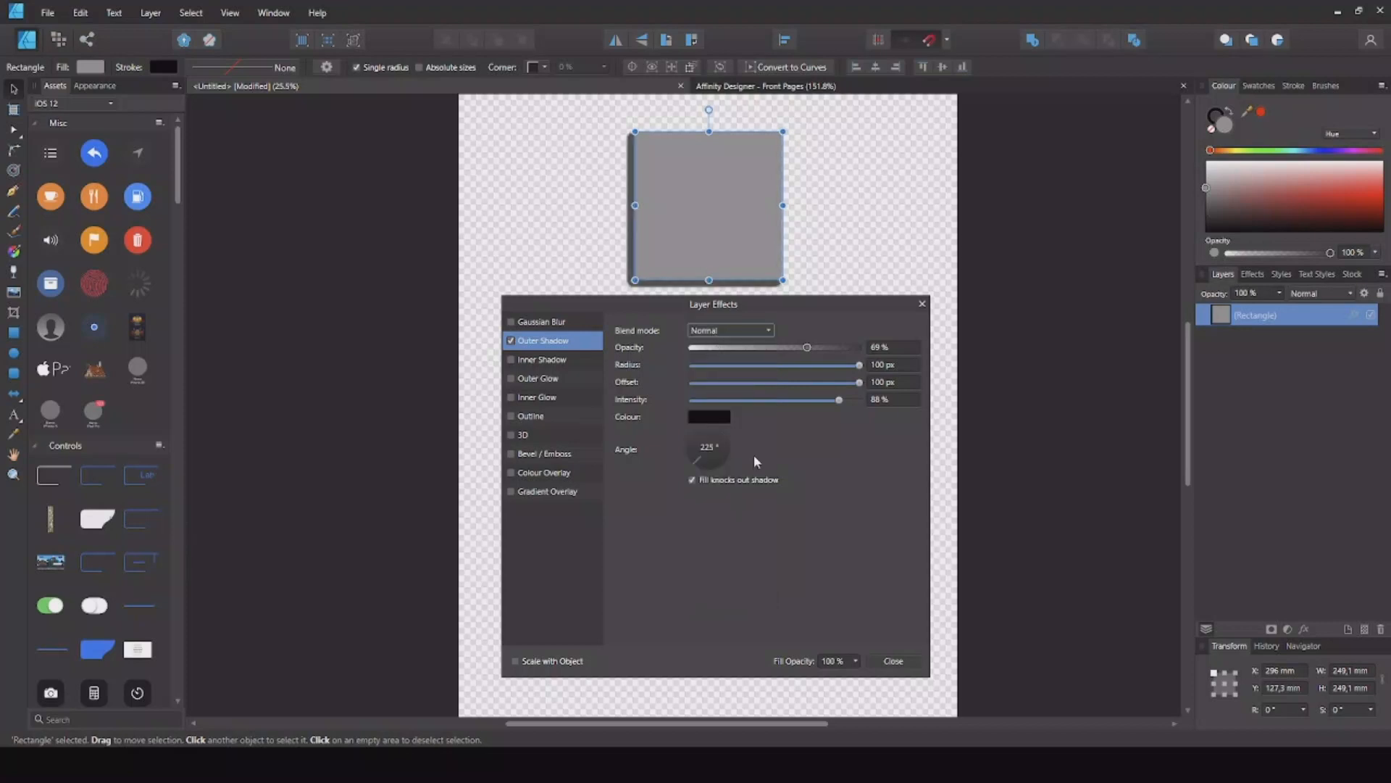
Step: Replace the Outer Shadow with an Inner Shadow of 62 % opacity, 45,1 px radius and 90 % intensity
left_click(513, 361)
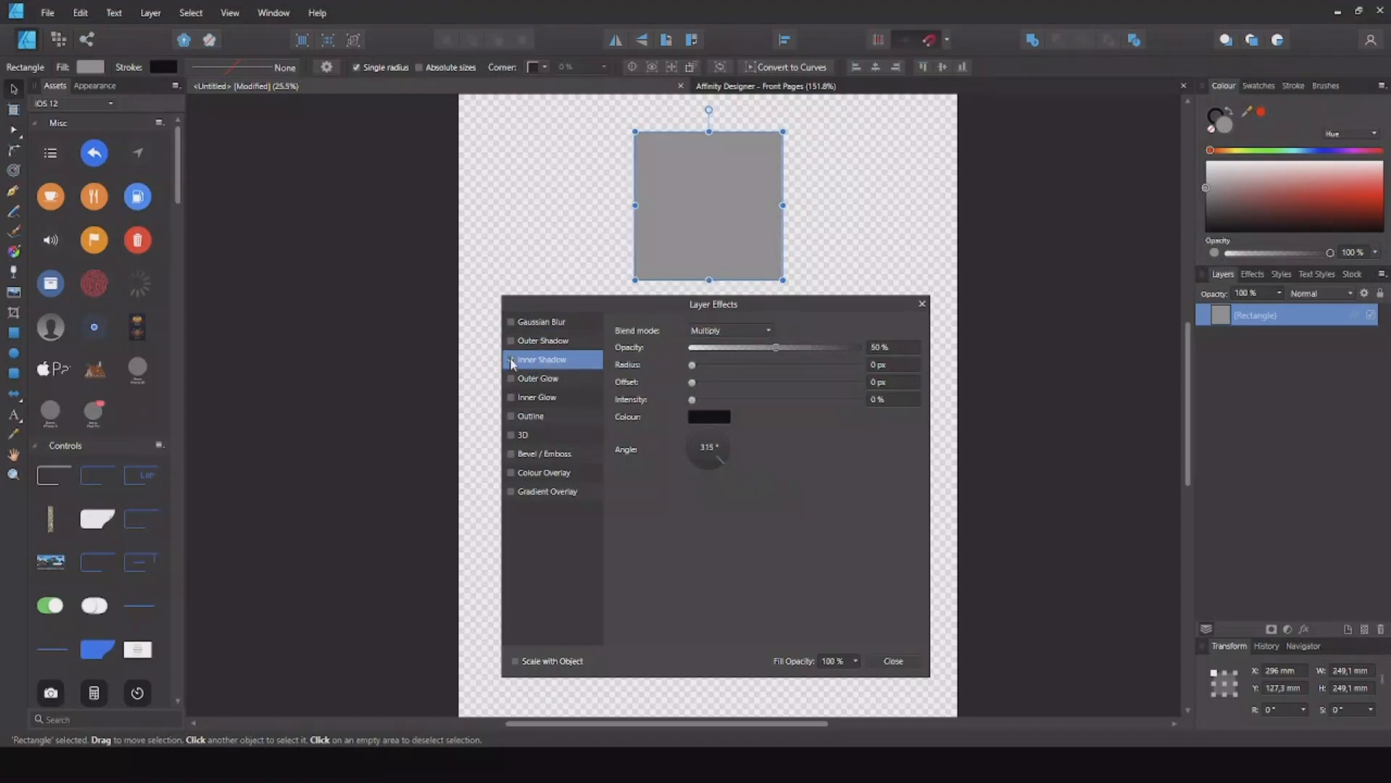
left_click(733, 329)
left_click(732, 333)
mouse_move(777, 346)
left_mouse_down()
mouse_move(863, 348)
mouse_move(677, 349)
mouse_move(796, 348)
left_mouse_up()
left_click_drag(692, 365, 832, 366)
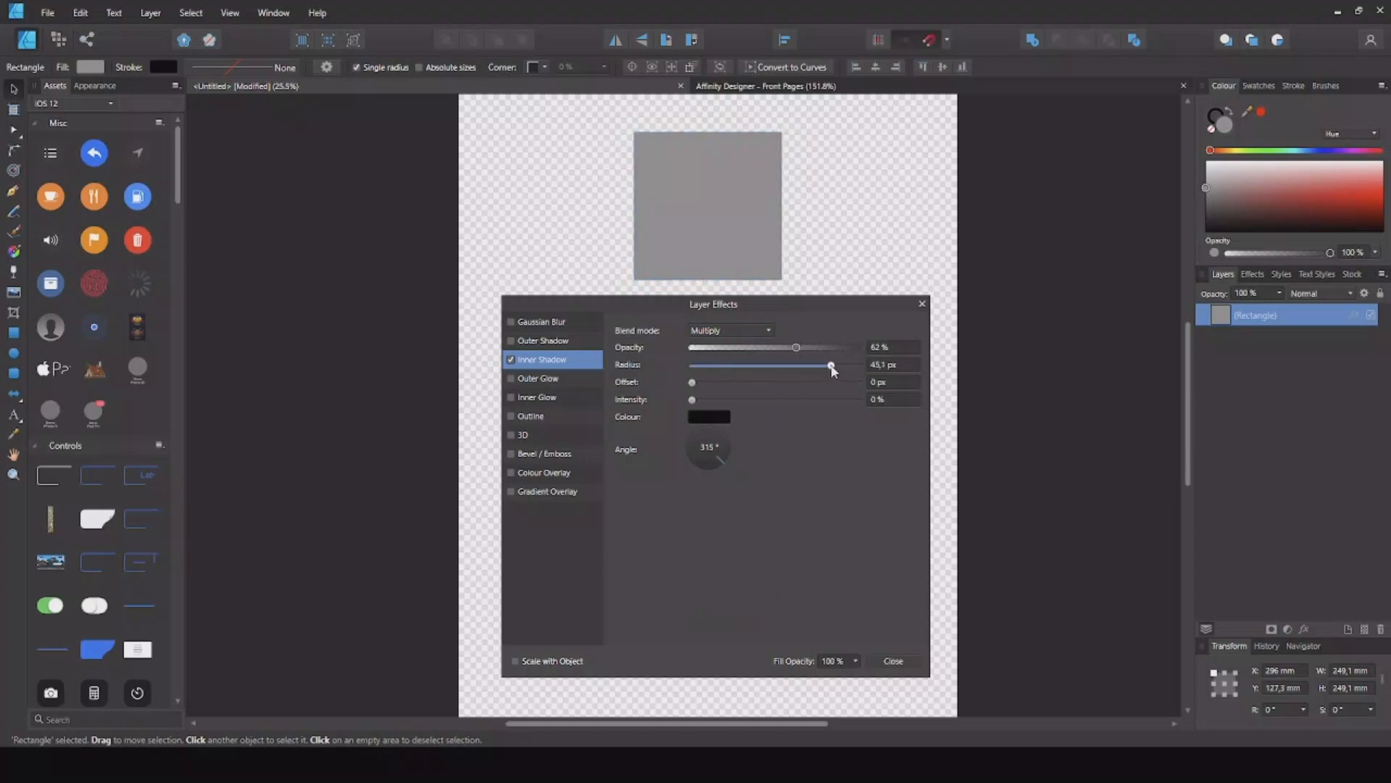
left_click_drag(692, 400, 842, 402)
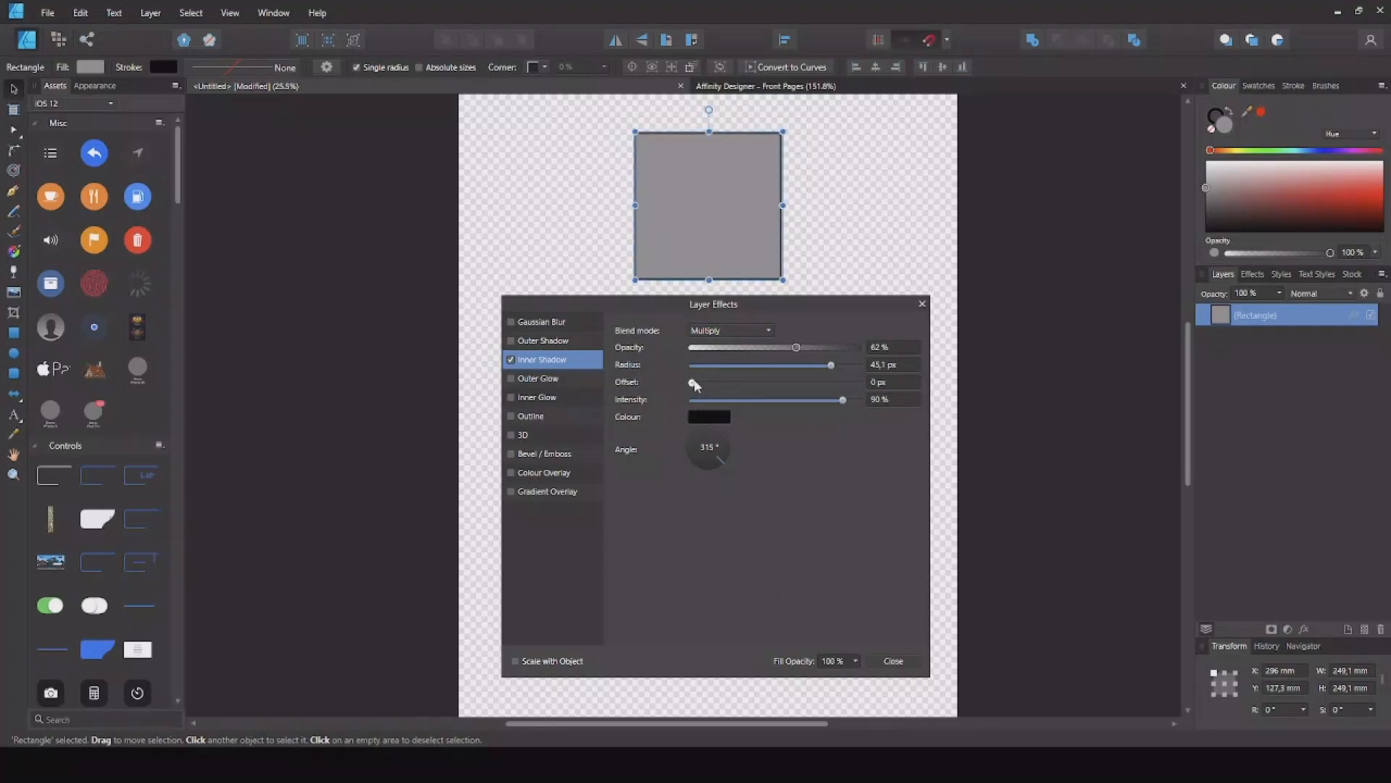
Step: Try inner shadow radii of 100 px and 300 px, and set the radius to 400 px
left_click_drag(831, 364, 872, 367)
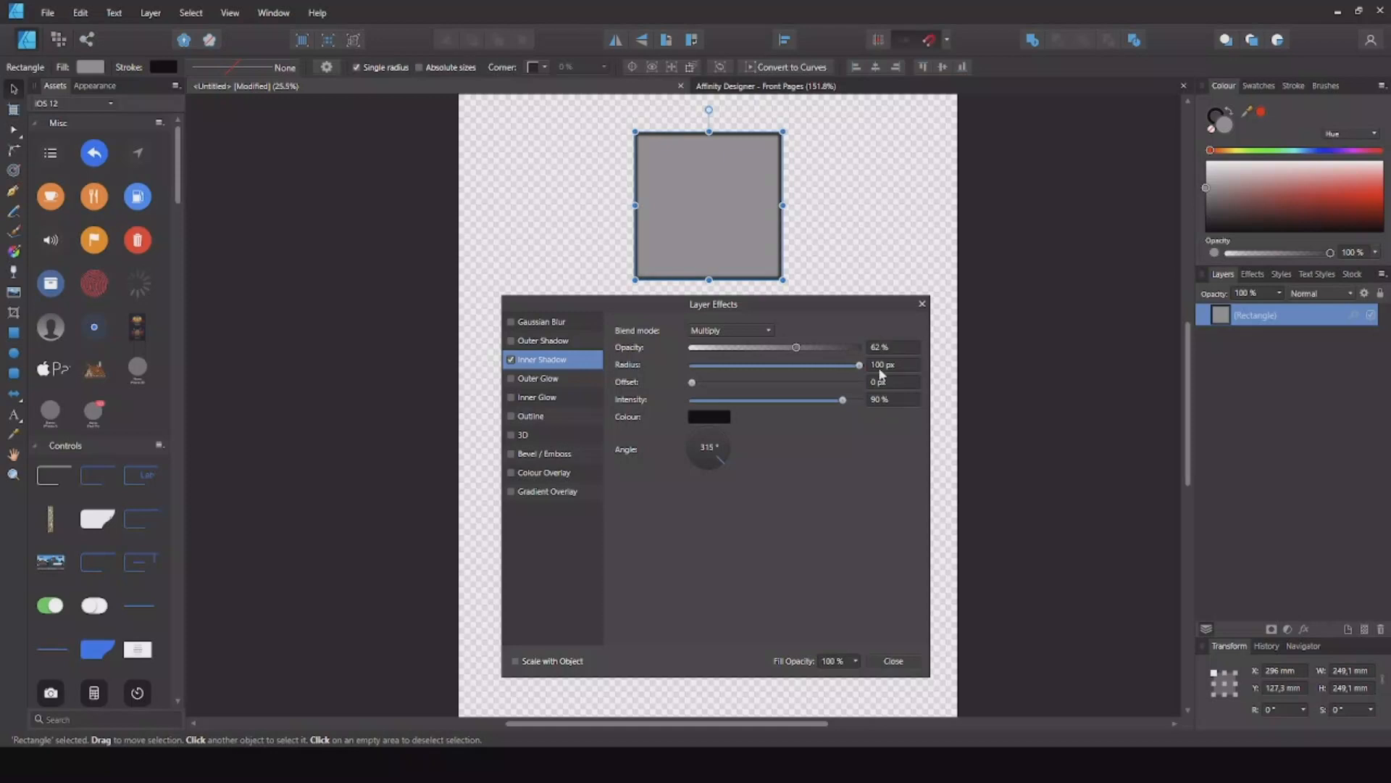
left_click(882, 364)
type("300")
key("Return")
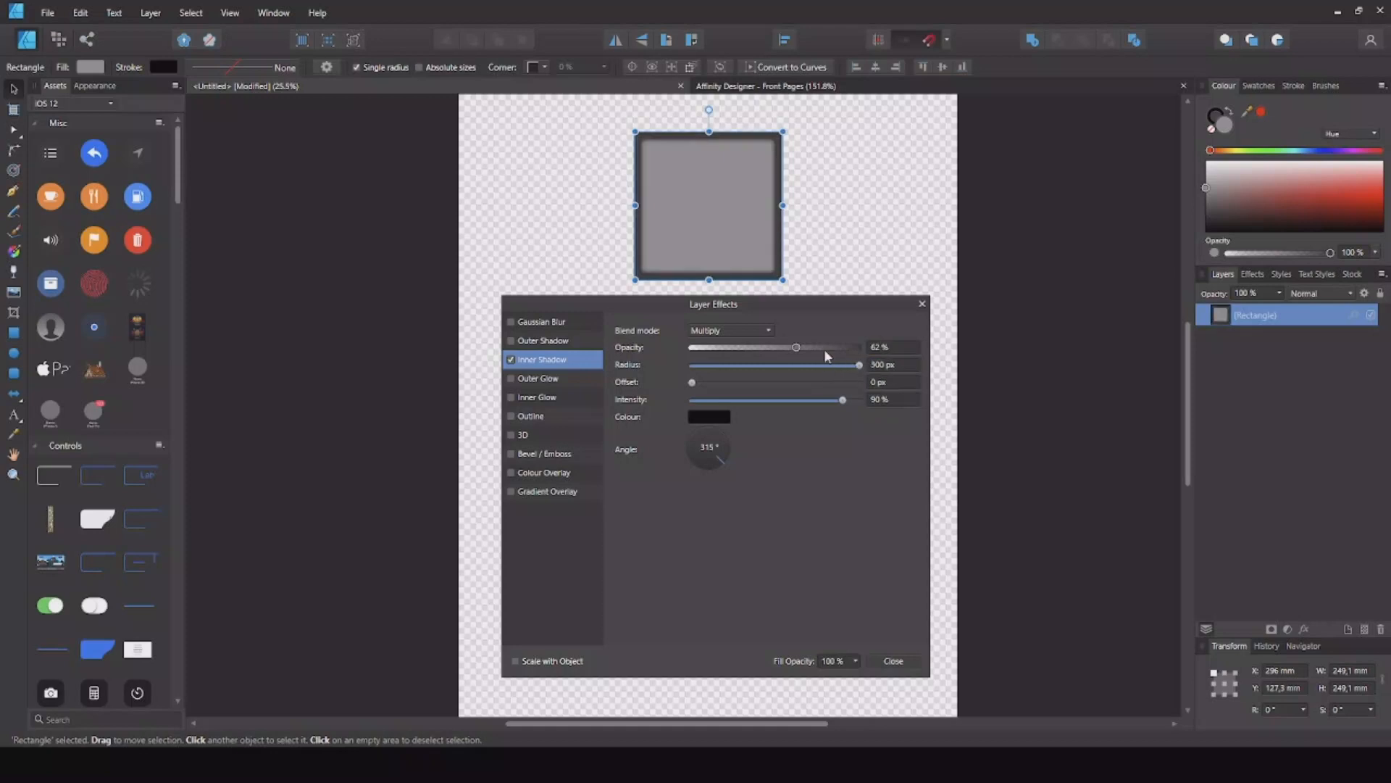
left_click_drag(859, 364, 901, 362)
left_click(882, 367)
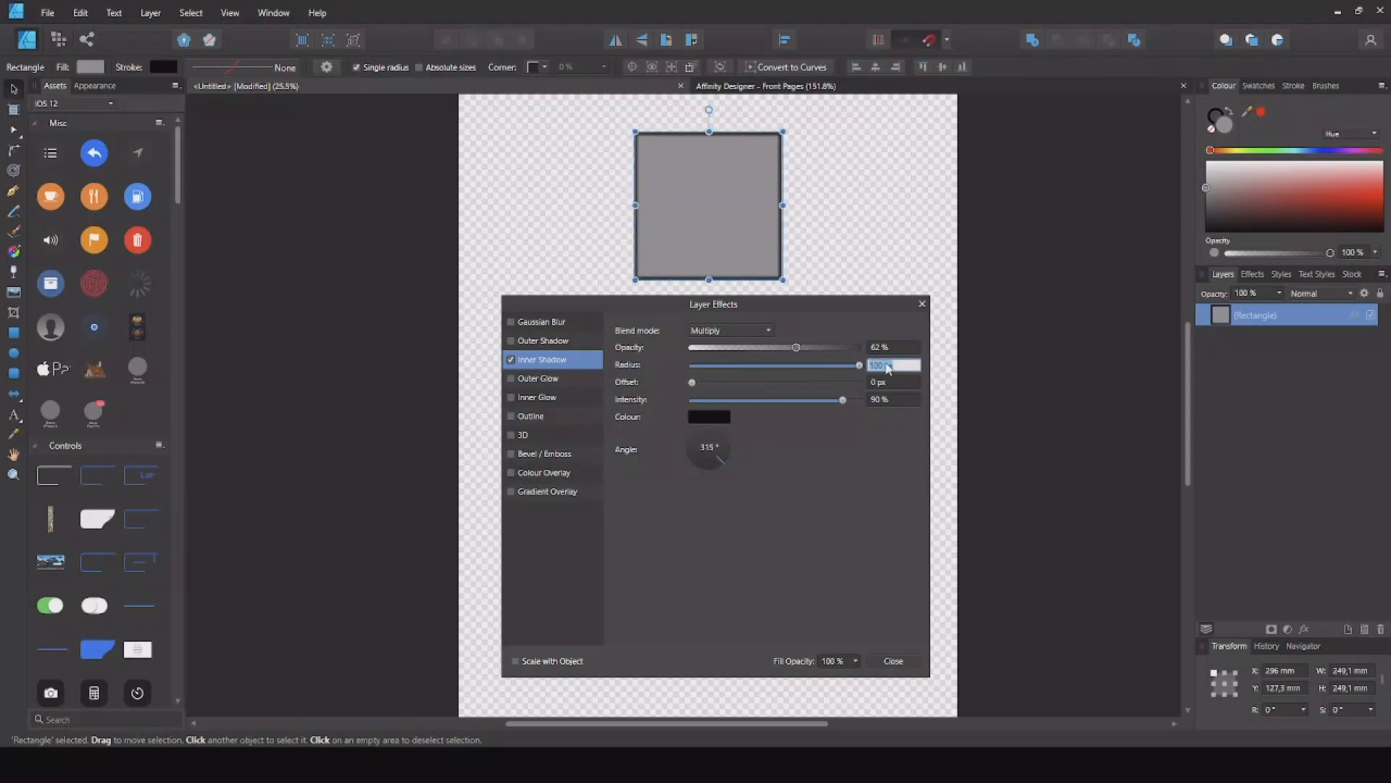
type("400")
key("Return")
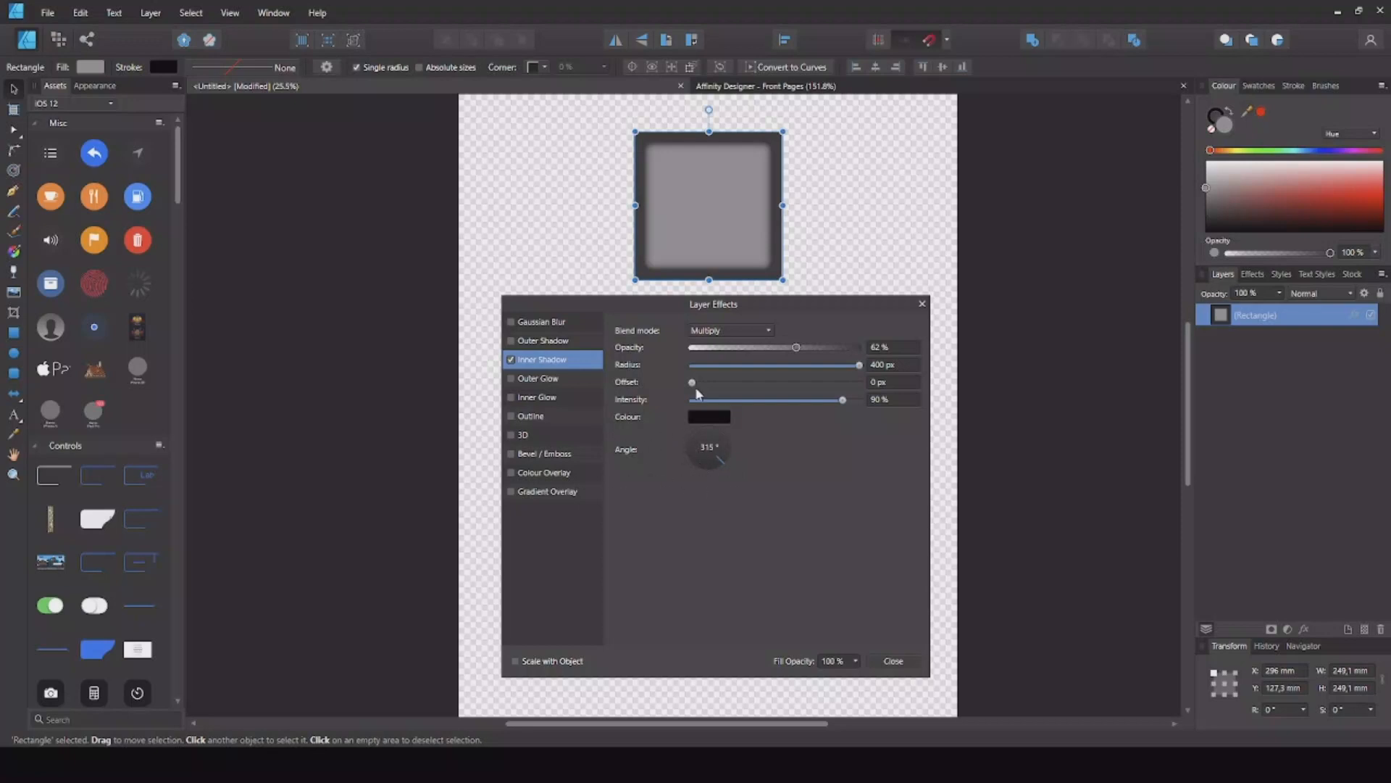
Step: Try a 100 px inner shadow offset, then set the offset to 37,9 px, the angle to 225° and the colour to dark red
left_click_drag(692, 384, 897, 380)
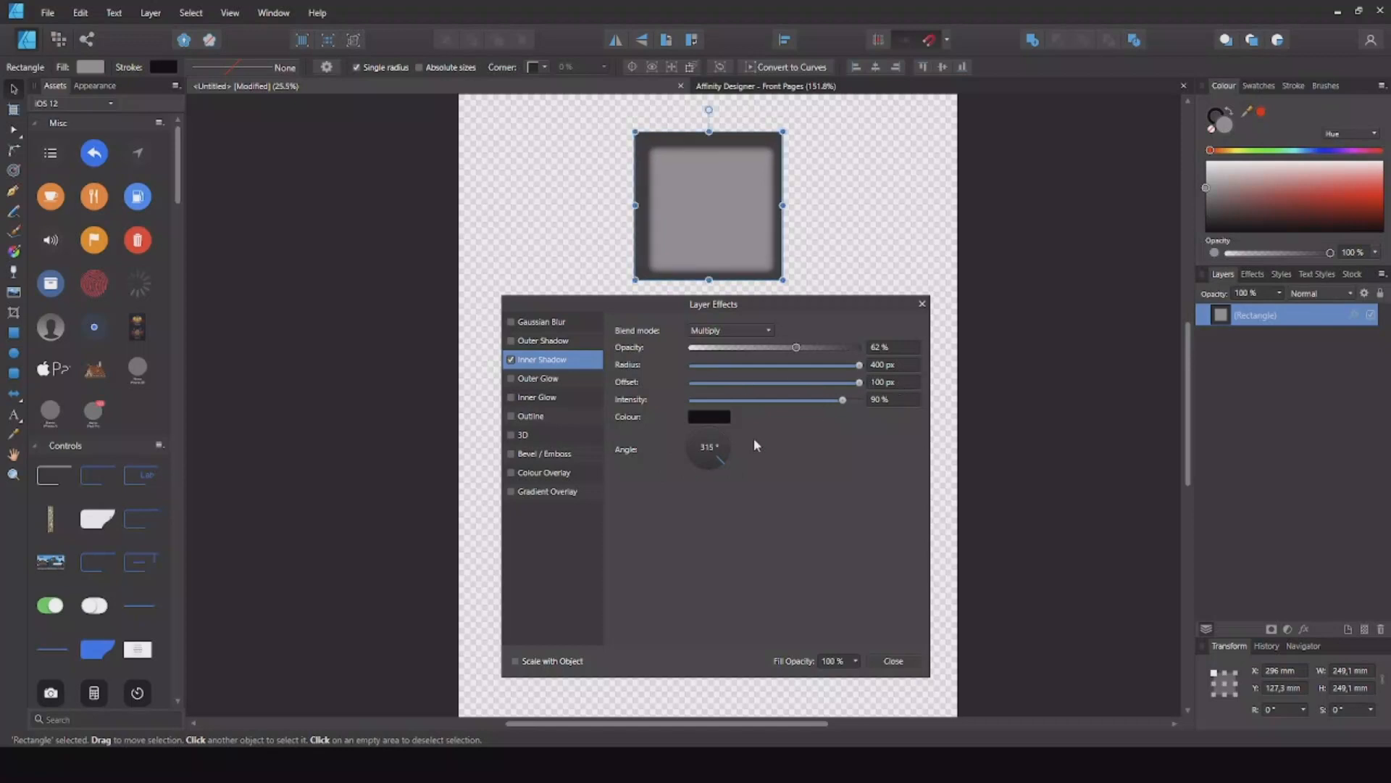
left_click_drag(719, 460, 684, 467)
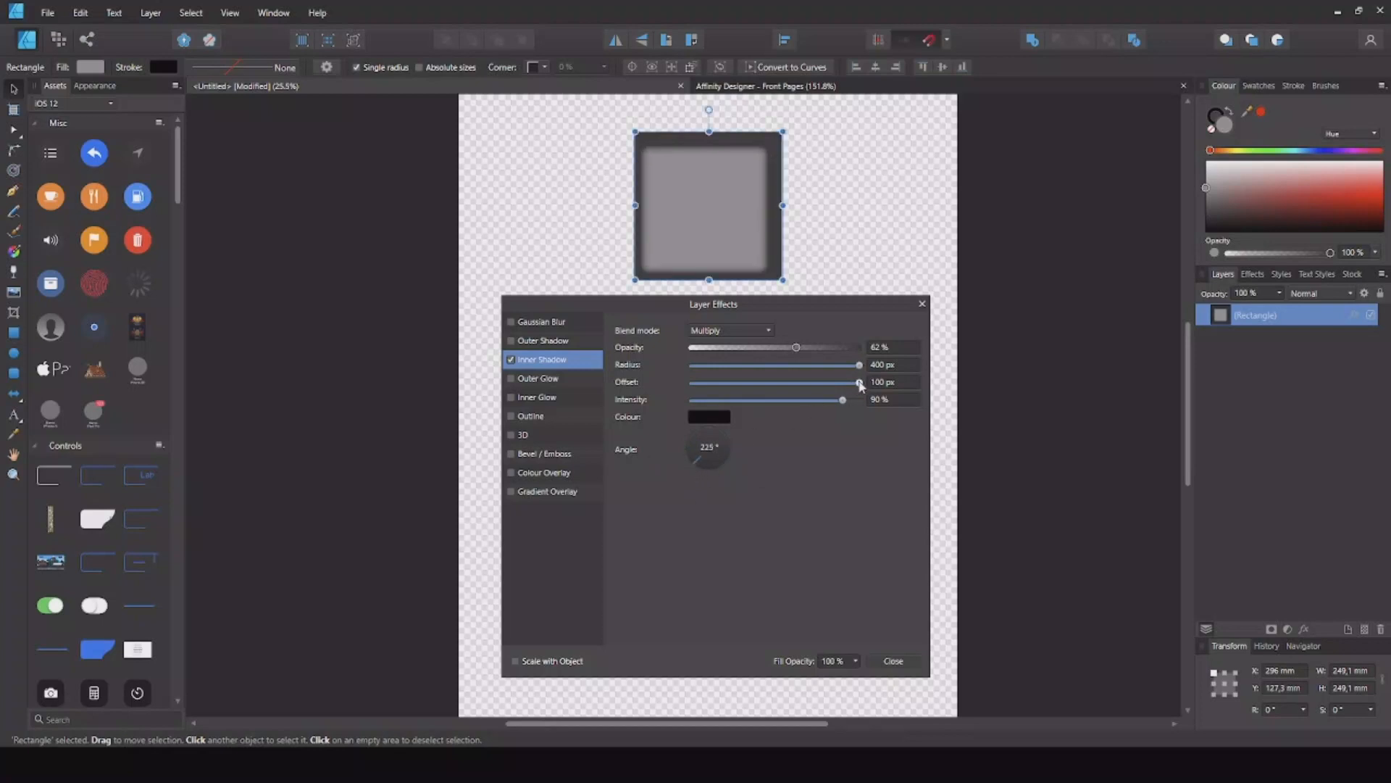
left_click_drag(860, 382, 819, 388)
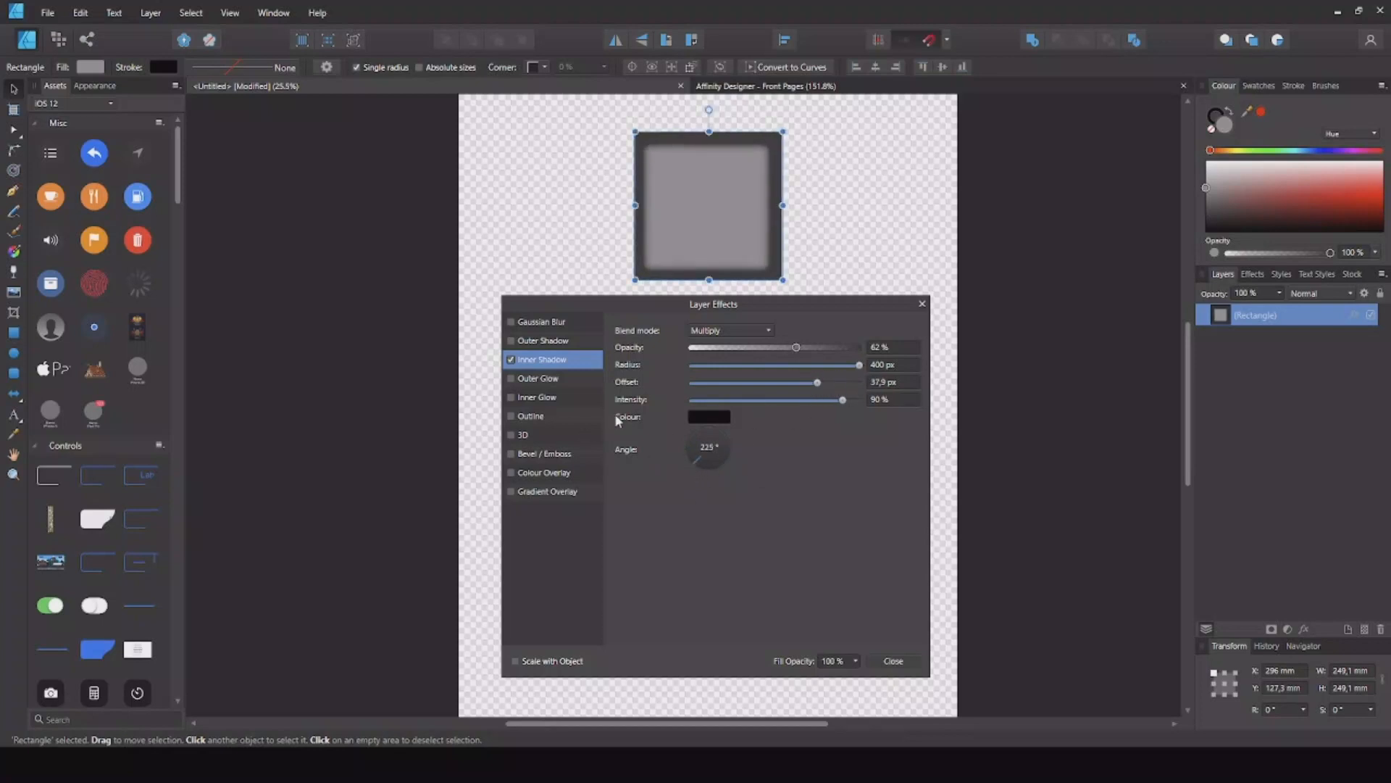
left_click(713, 419)
mouse_move(617, 538)
left_mouse_down()
mouse_move(815, 510)
mouse_move(627, 471)
mouse_move(630, 484)
mouse_move(808, 513)
mouse_move(699, 475)
mouse_move(795, 521)
mouse_move(780, 534)
left_mouse_up()
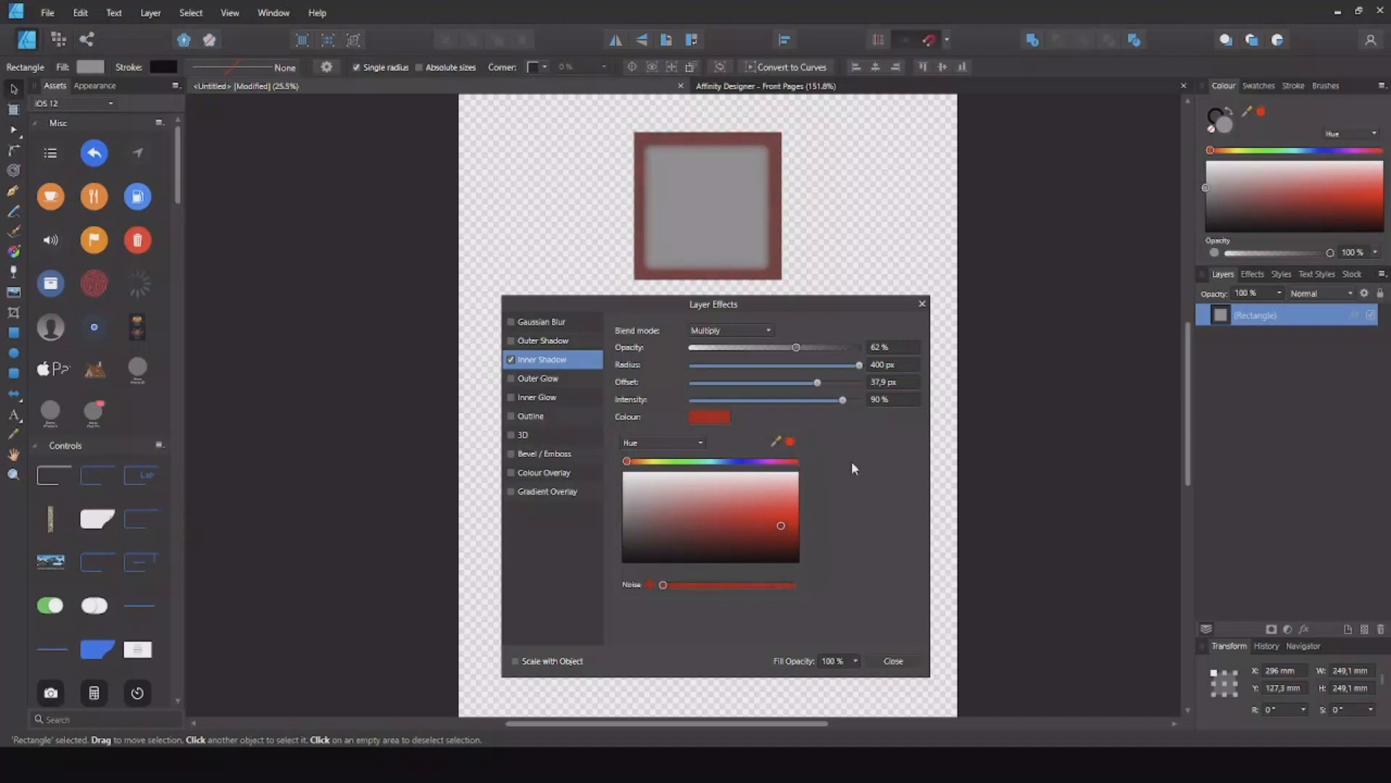
Step: Replace the Inner Shadow with a red Outer Glow of 61,9 px radius, 100 % intensity and 74 % opacity
left_click(511, 359)
left_click(512, 378)
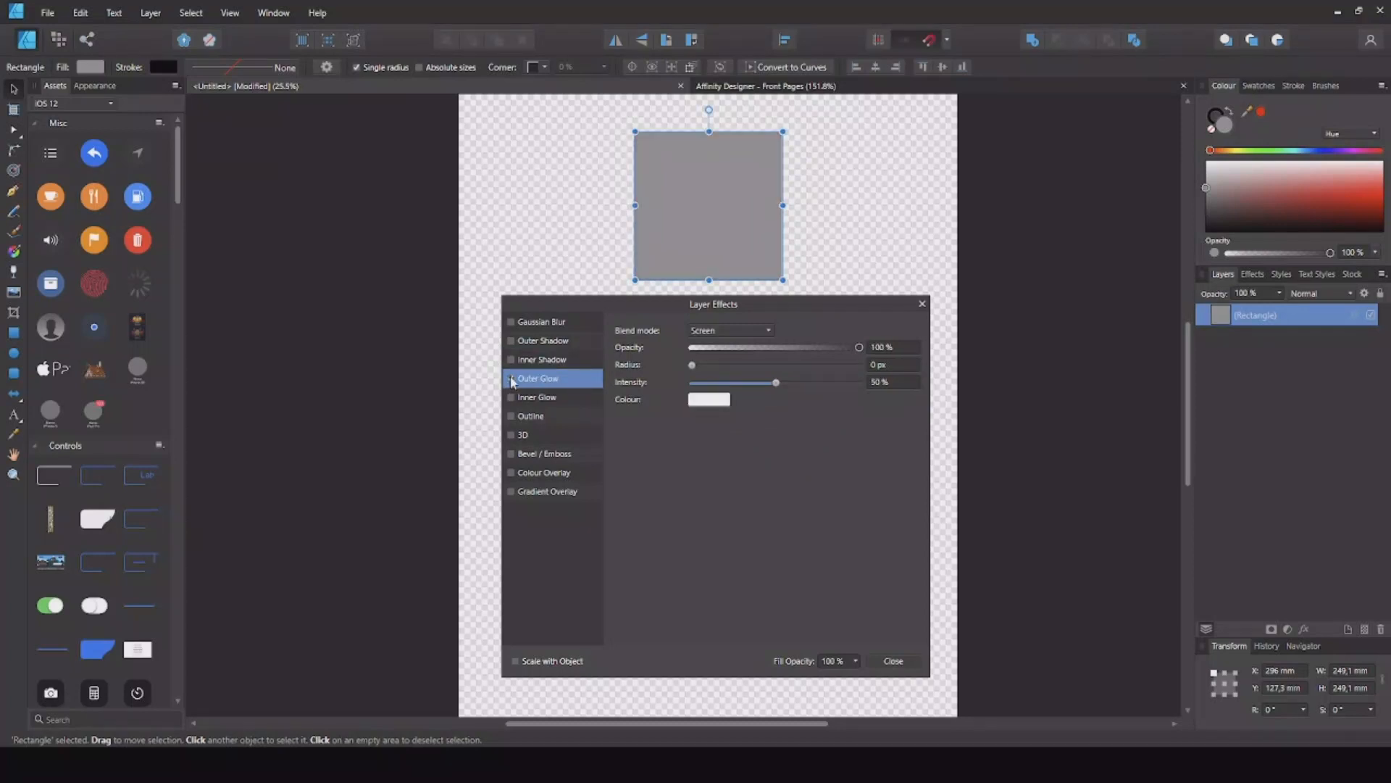
left_click(512, 379)
left_click_drag(709, 360, 831, 365)
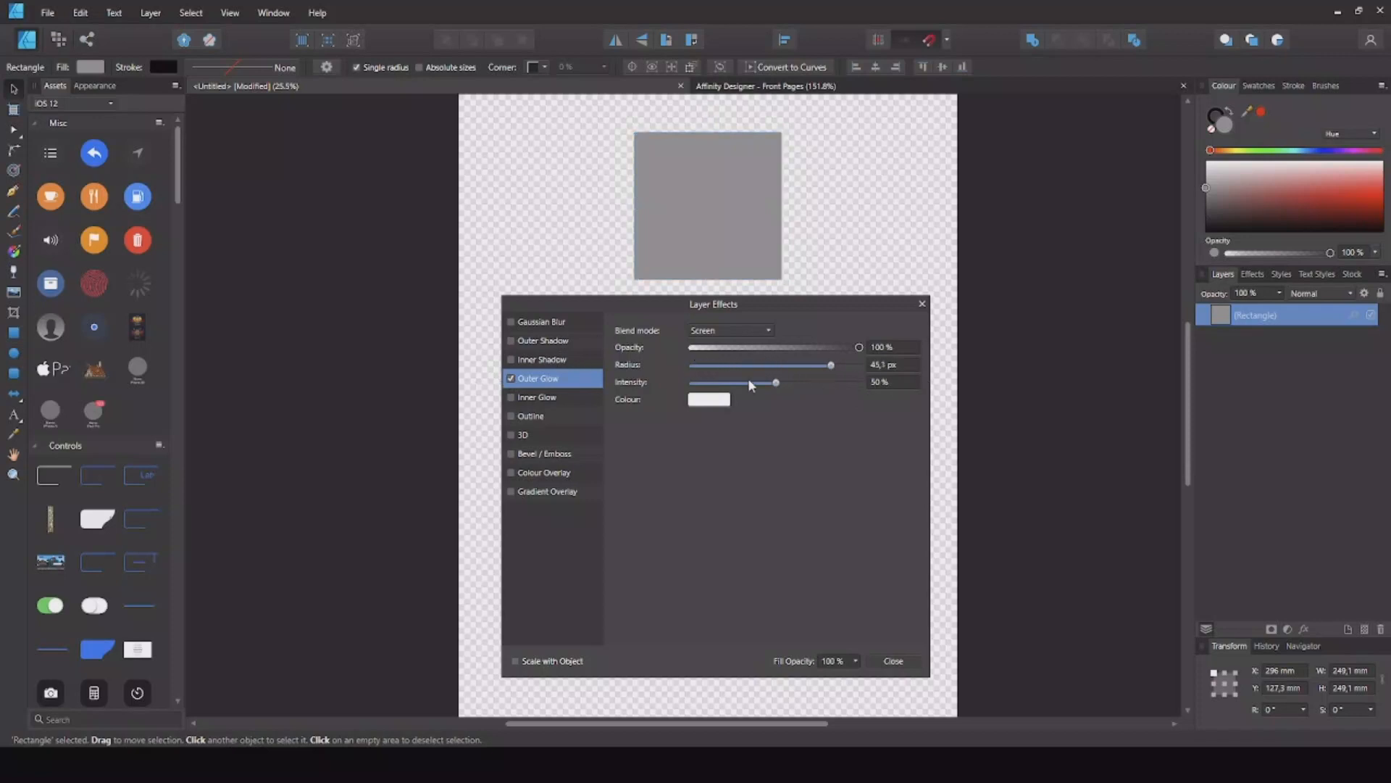
left_click(701, 399)
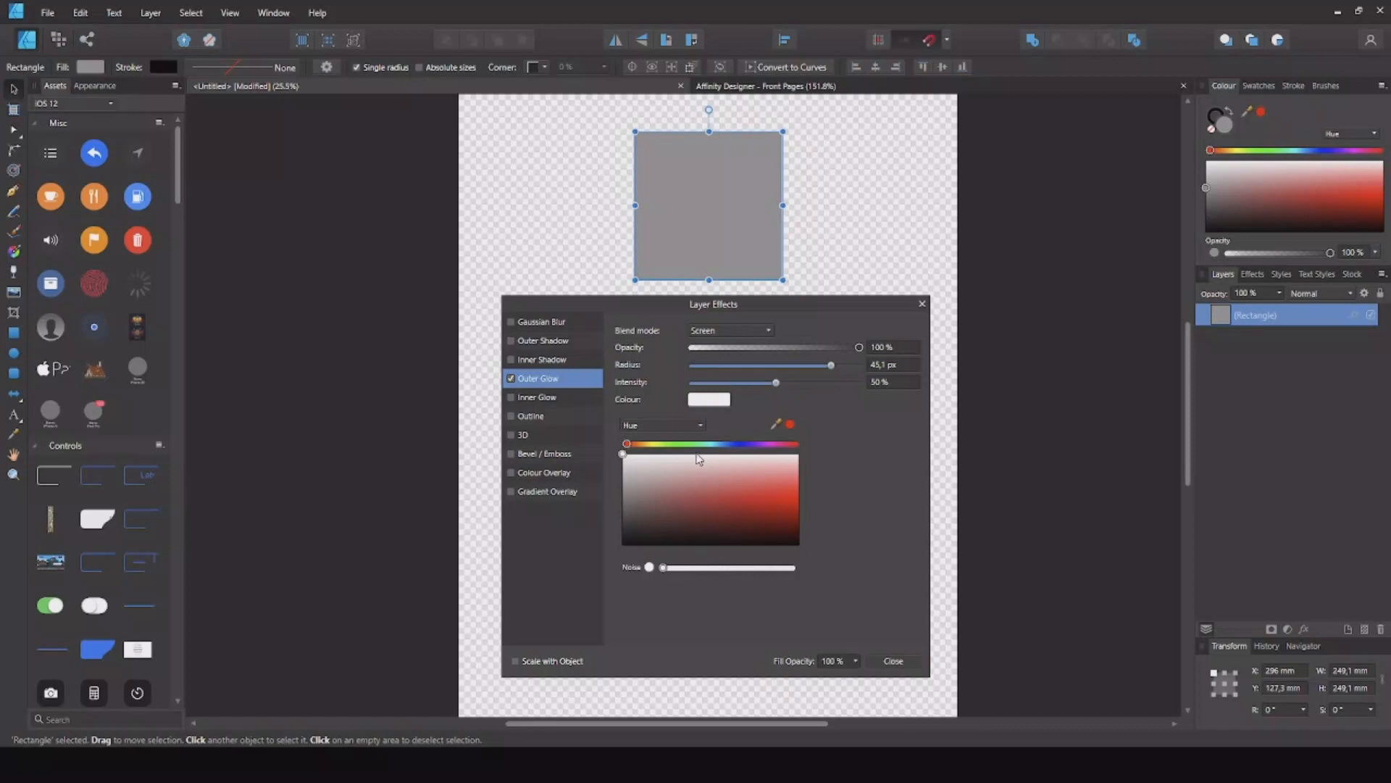
left_click_drag(679, 487, 841, 500)
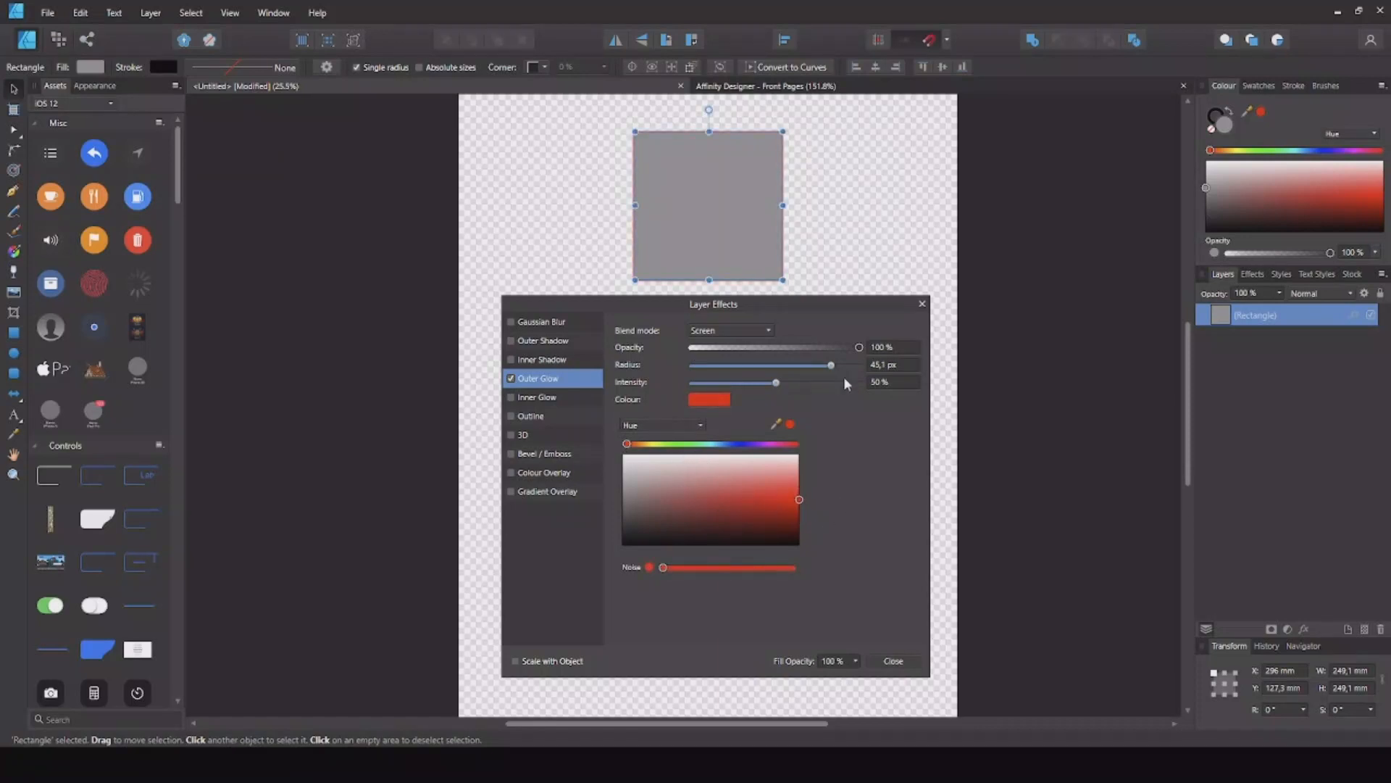
left_click(860, 434)
left_click_drag(766, 387, 846, 356)
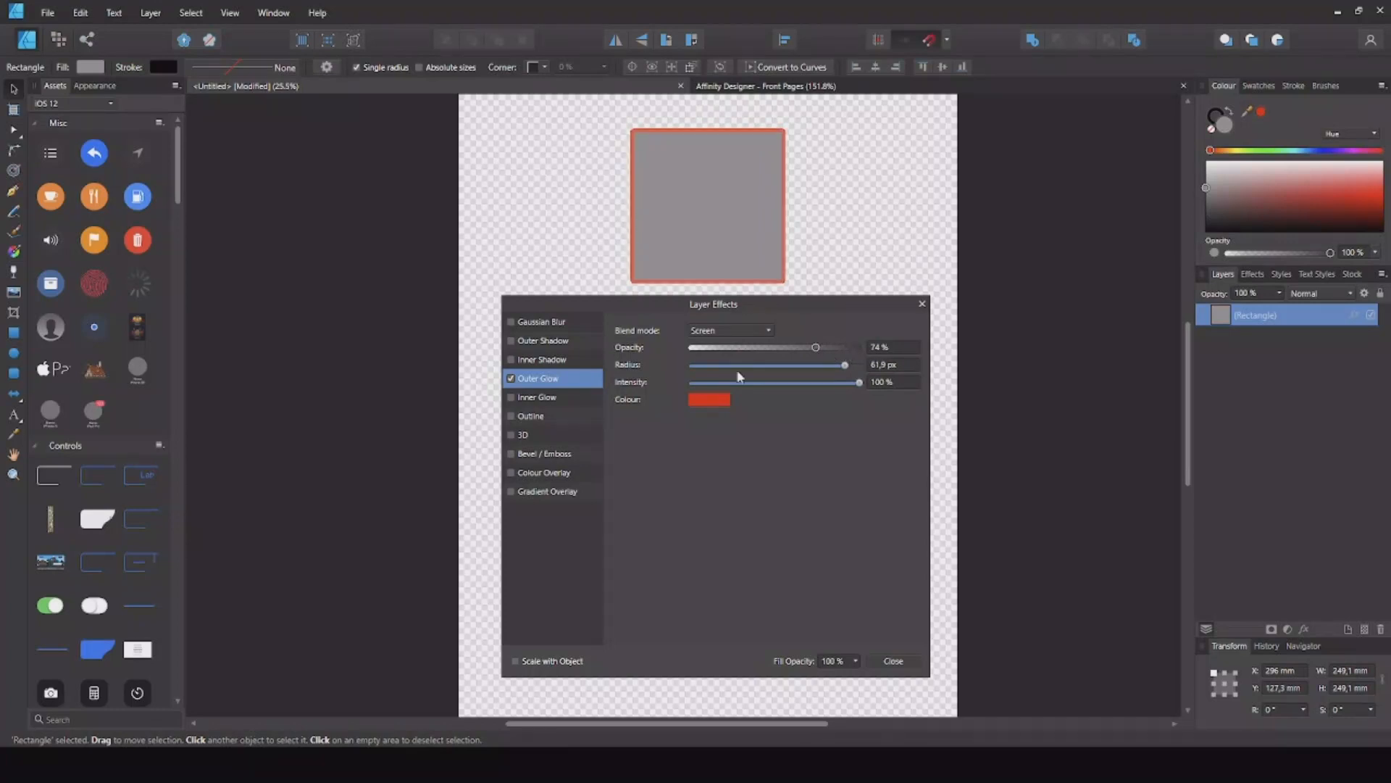
Step: Replace the Outer Glow with a red Inner Glow of 100 px radius and 100 % intensity
left_click(510, 377)
left_click(534, 398)
left_click(510, 398)
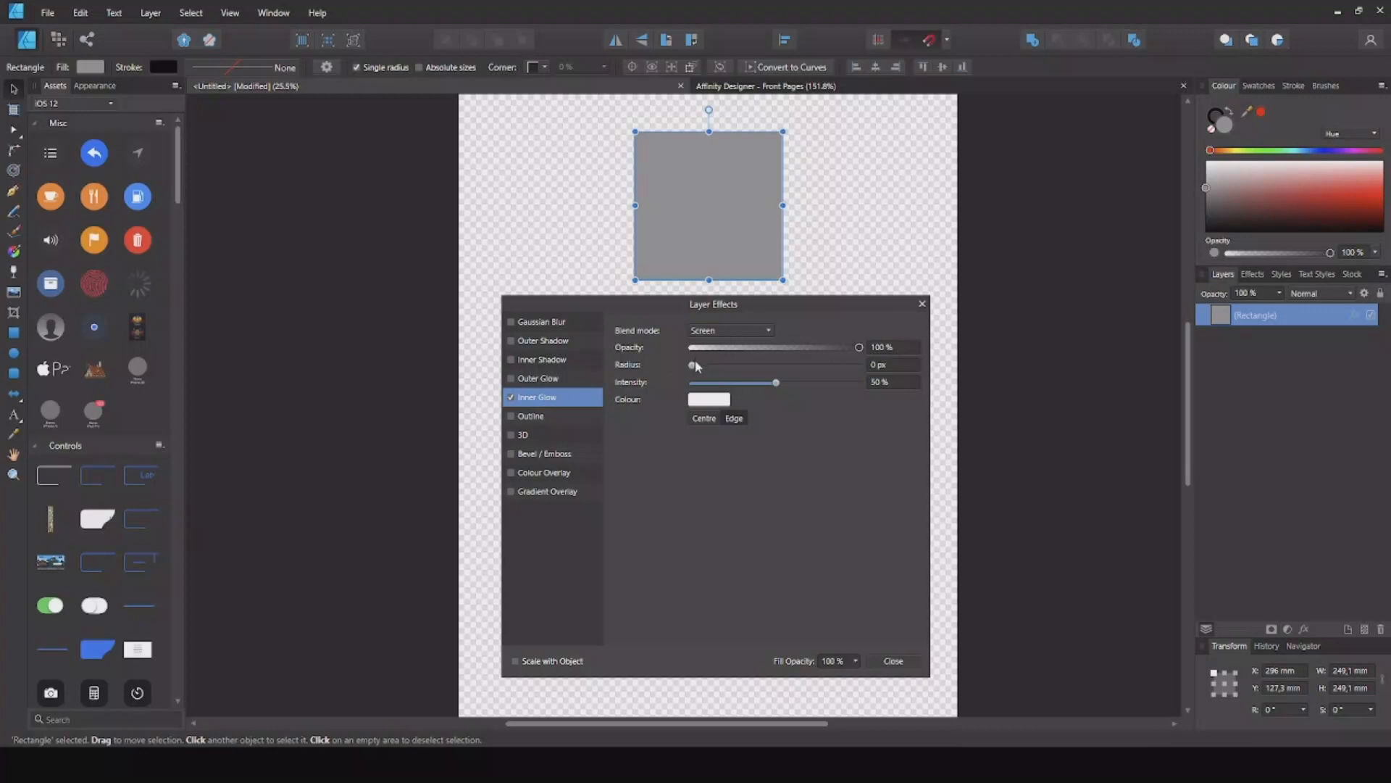
left_click_drag(692, 365, 940, 378)
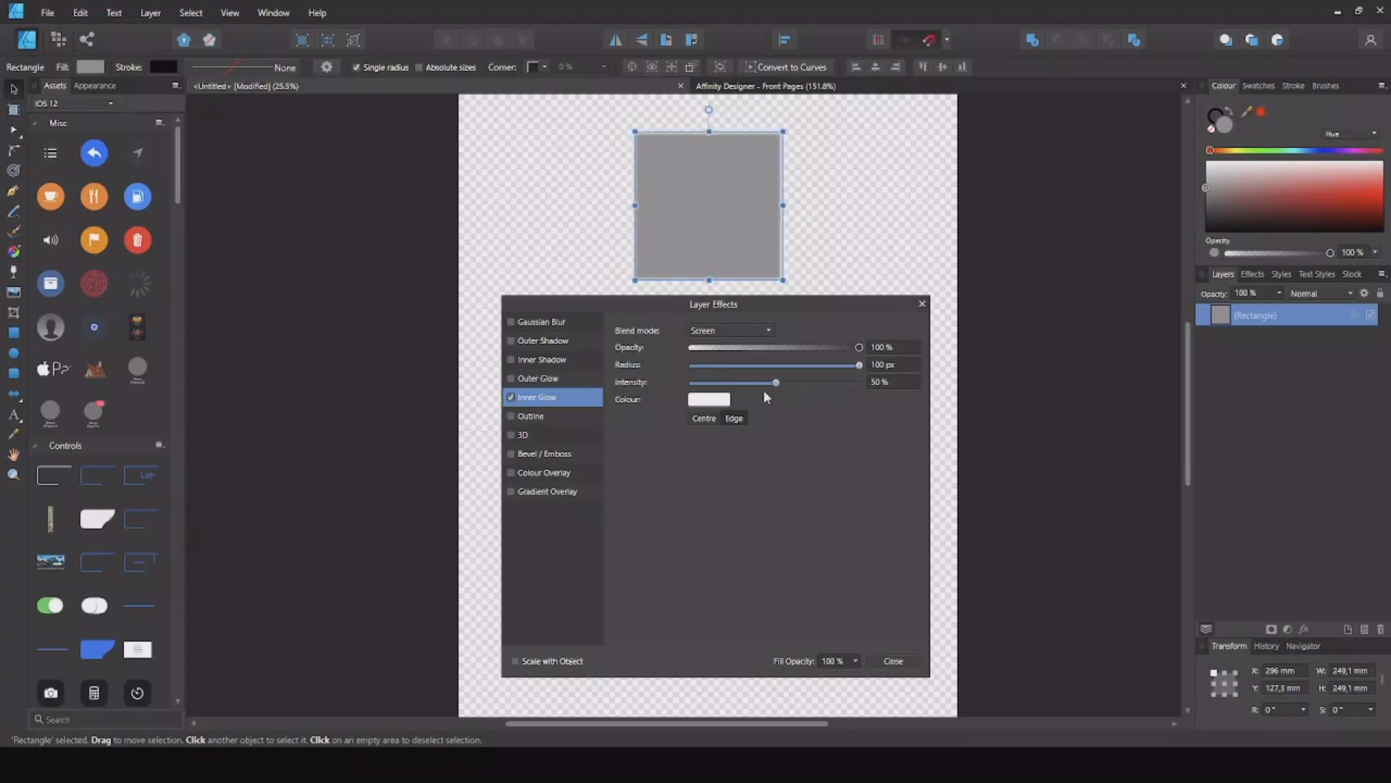
left_click_drag(775, 382, 868, 390)
left_click(709, 399)
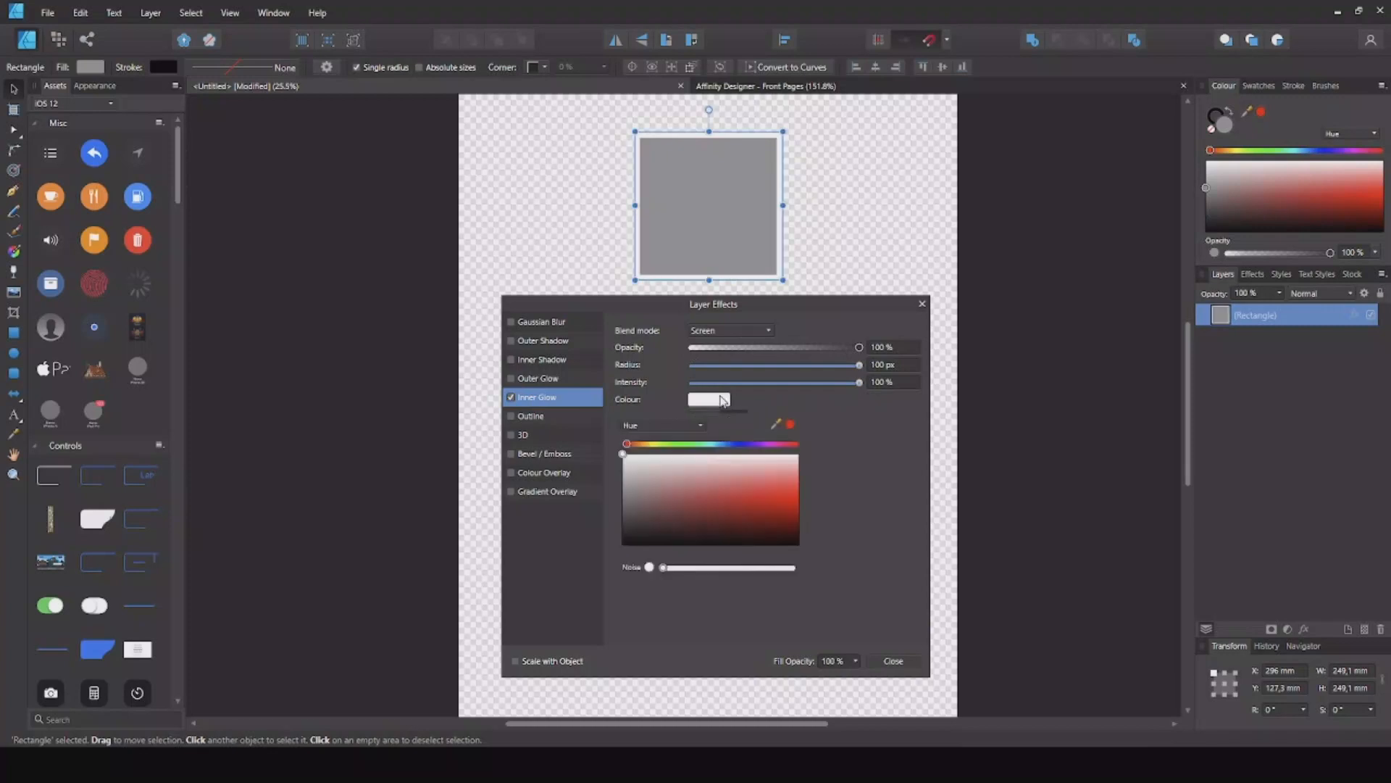
mouse_move(767, 466)
left_mouse_down()
mouse_move(779, 528)
mouse_move(748, 484)
mouse_move(797, 471)
mouse_move(645, 507)
mouse_move(764, 498)
mouse_move(853, 366)
mouse_move(767, 368)
mouse_move(902, 367)
mouse_move(681, 361)
mouse_move(939, 373)
left_mouse_up()
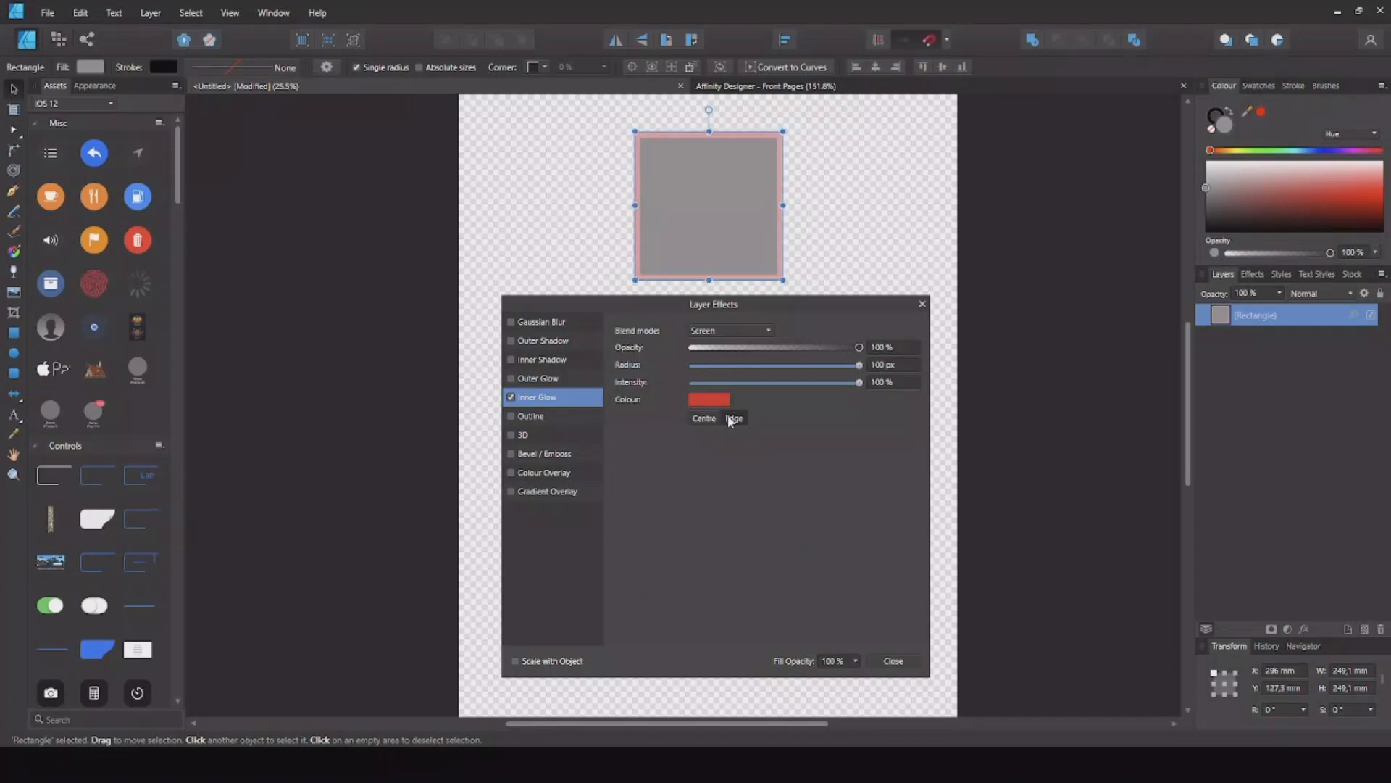
Step: Compare the inner glow's Centre and Edge options and return it to Edge
left_click(702, 419)
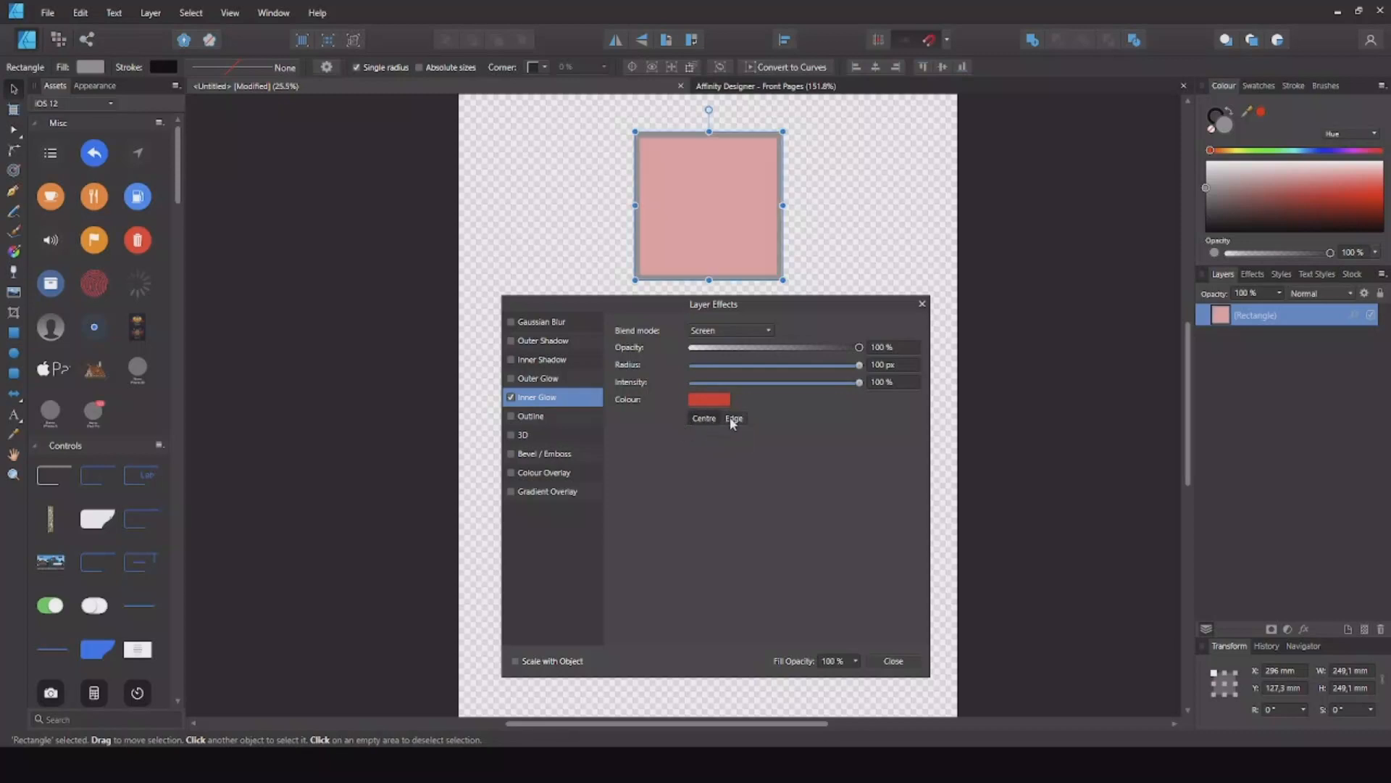
left_click(733, 419)
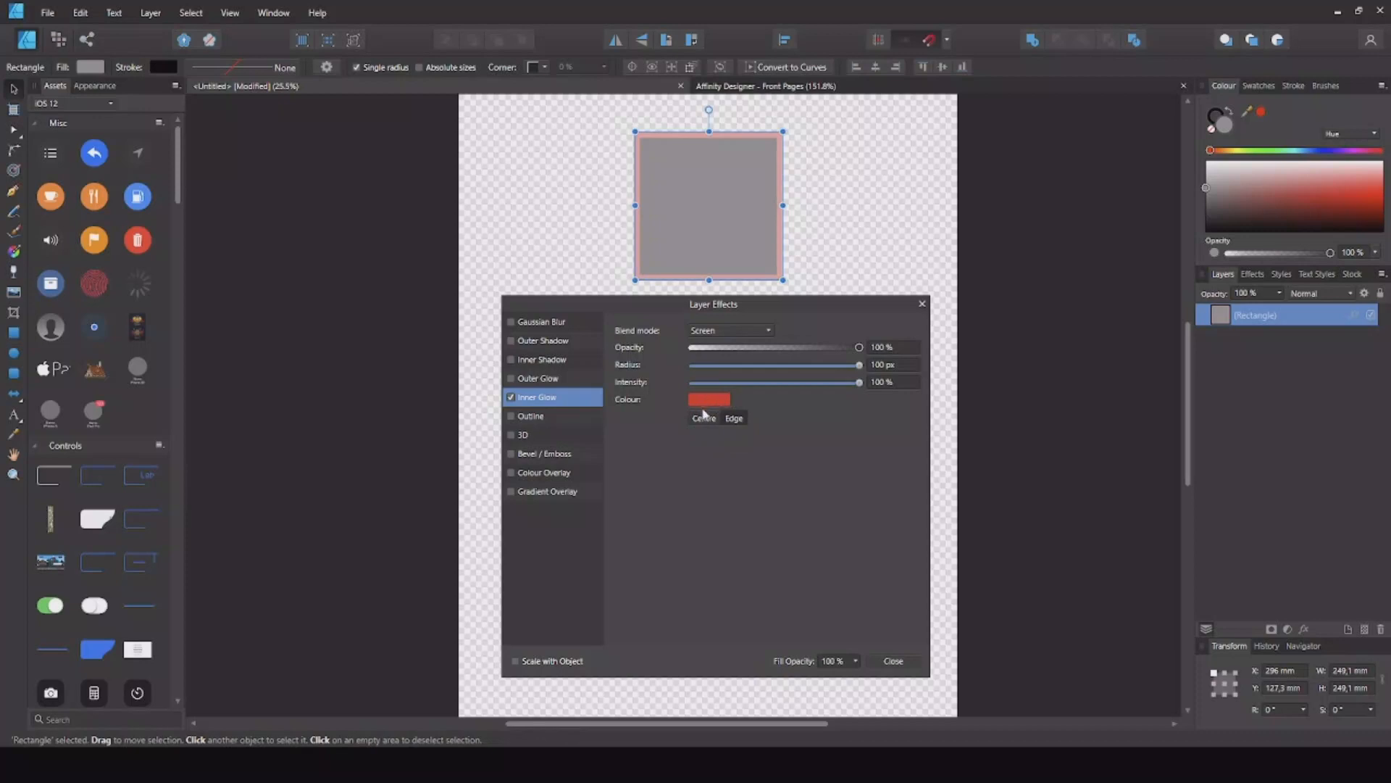
left_click(702, 418)
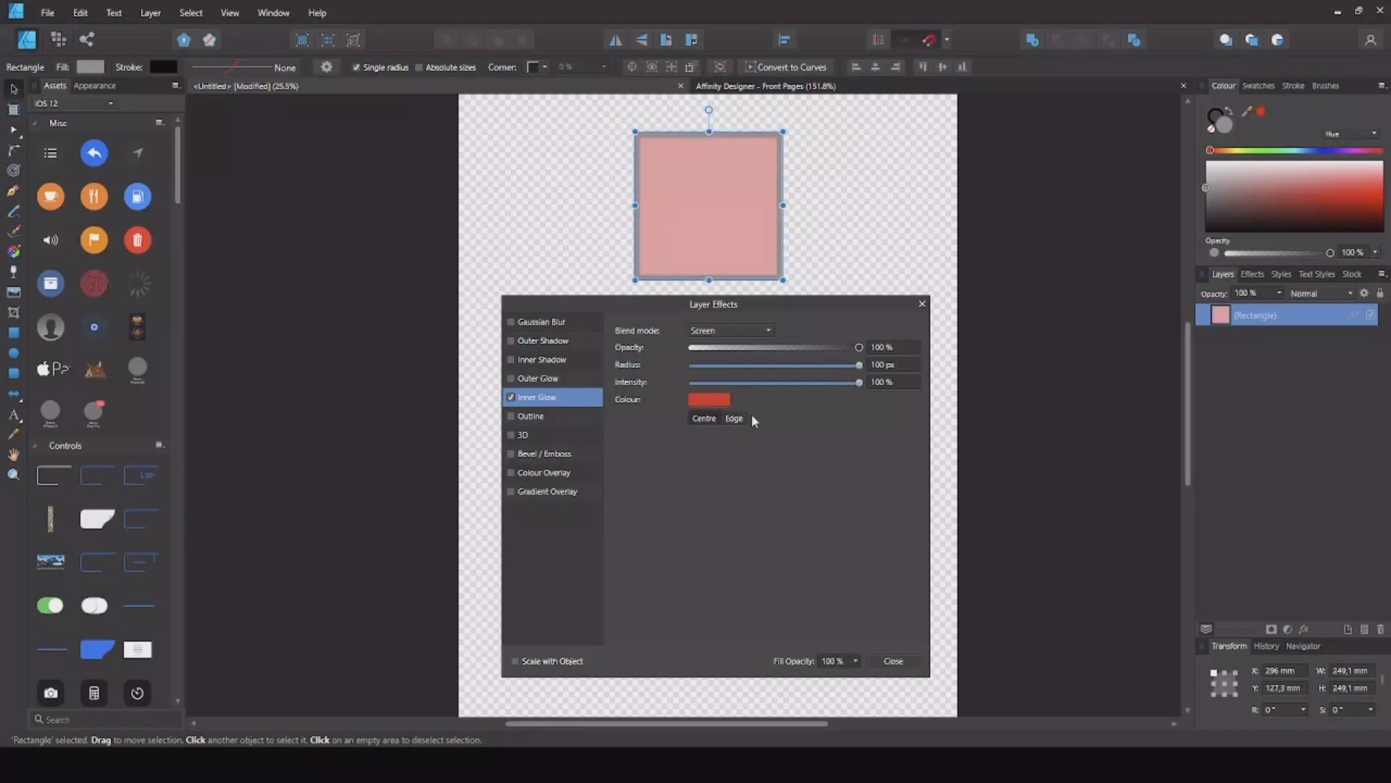
left_click(734, 419)
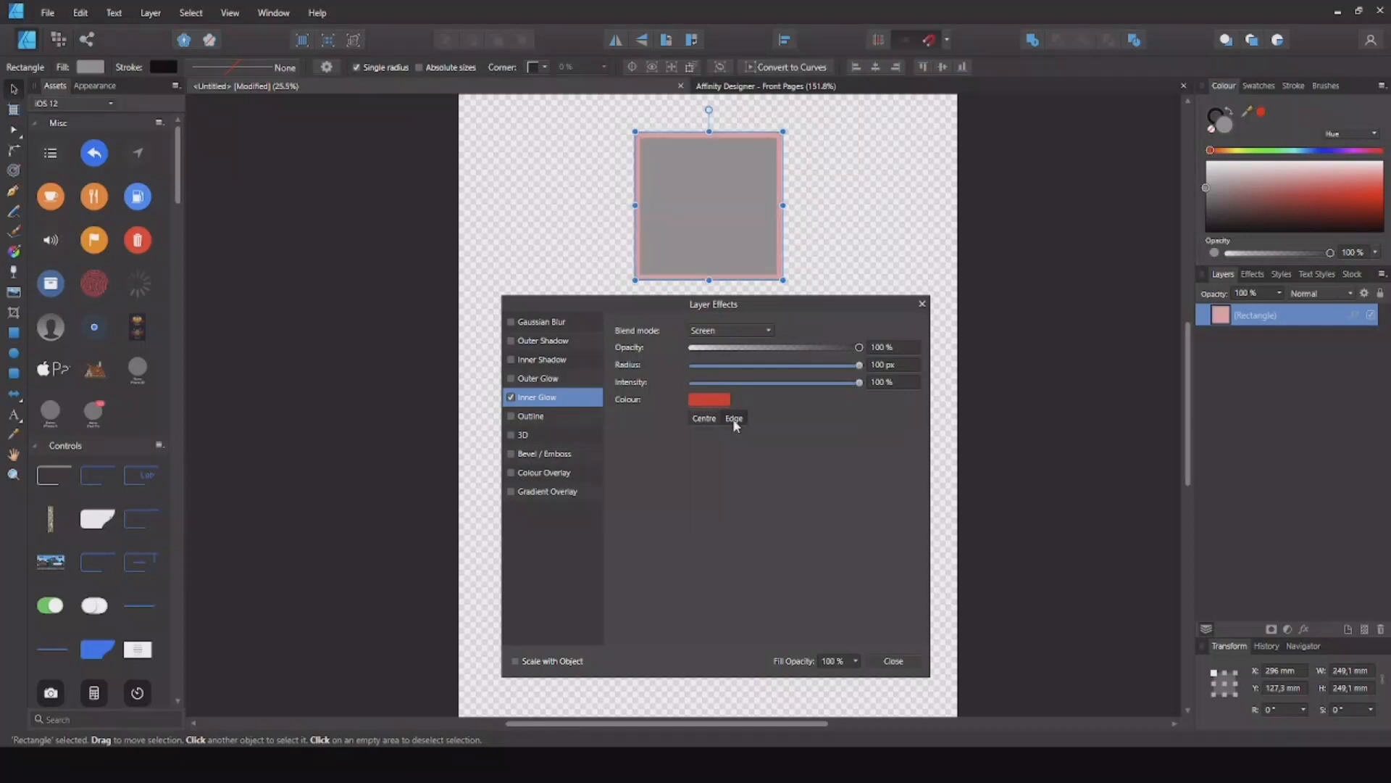
Step: Replace the Inner Glow with an Outline of 100 px radius
left_click(511, 397)
left_click(536, 416)
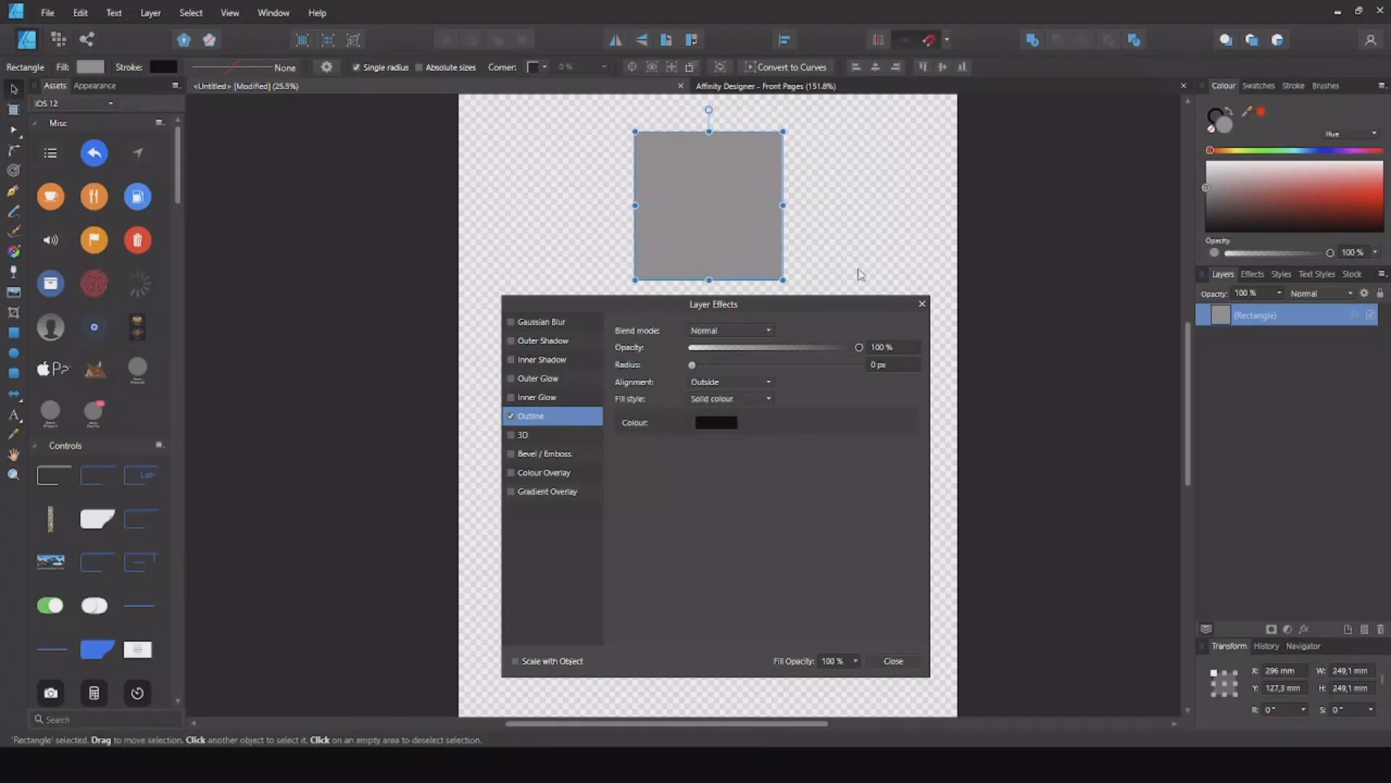
left_click_drag(694, 367, 879, 363)
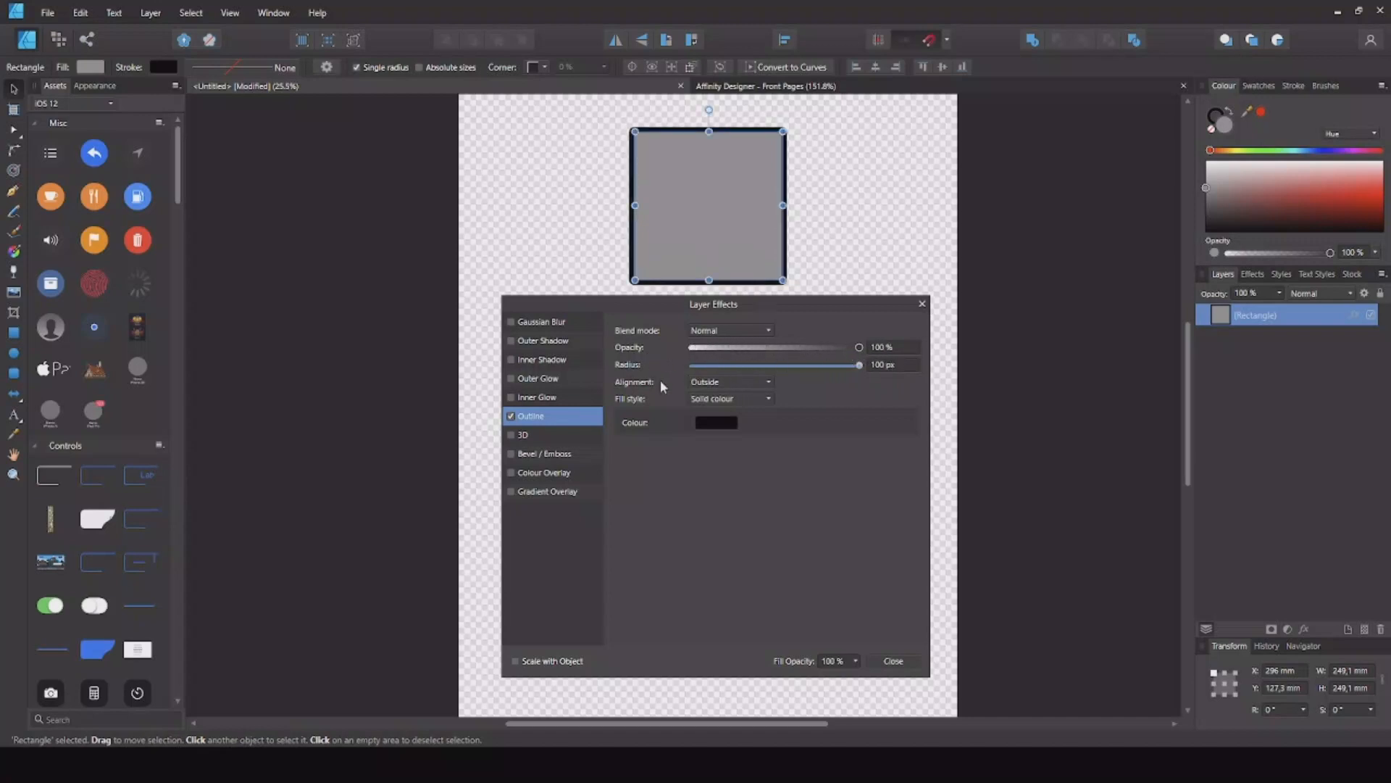
Step: Try the Centre and Inside alignments on the outline and return it to Outside
left_click(743, 382)
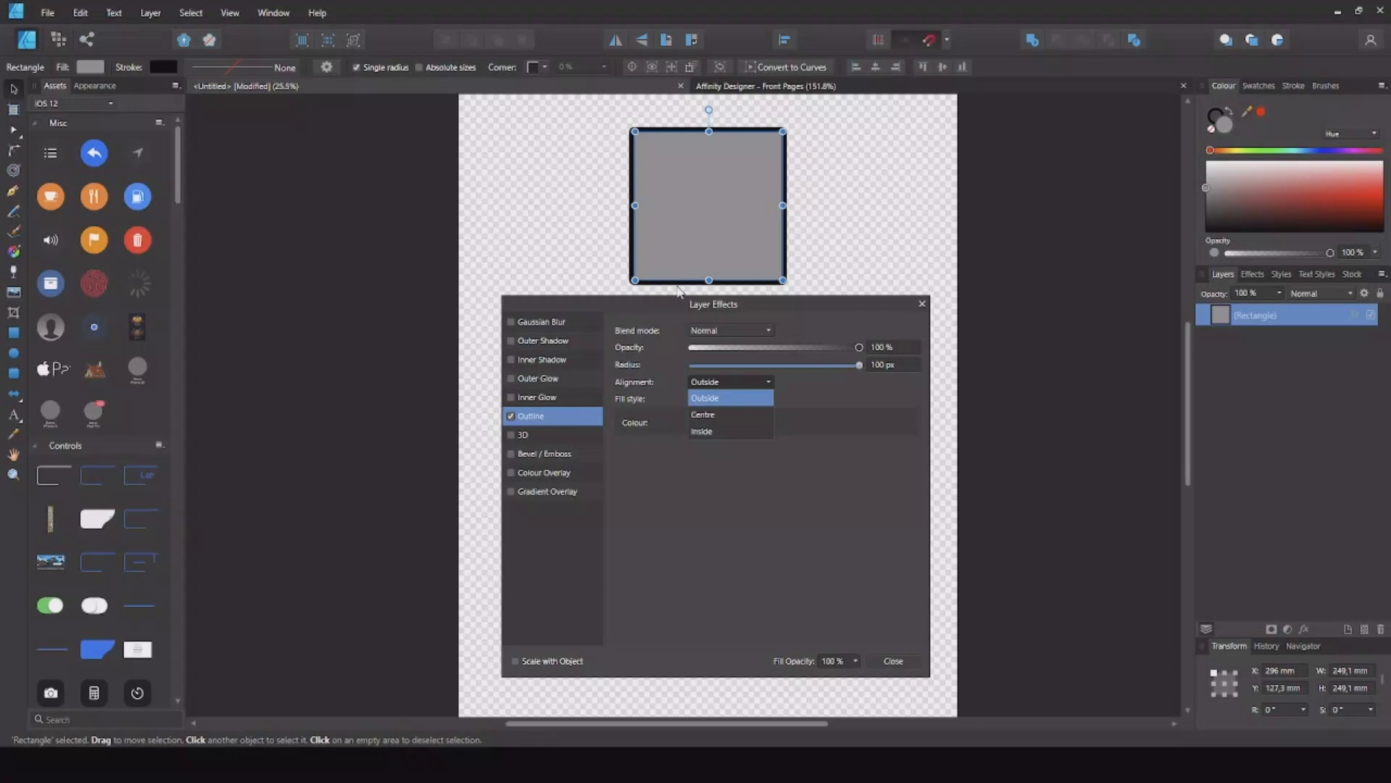
left_click(703, 416)
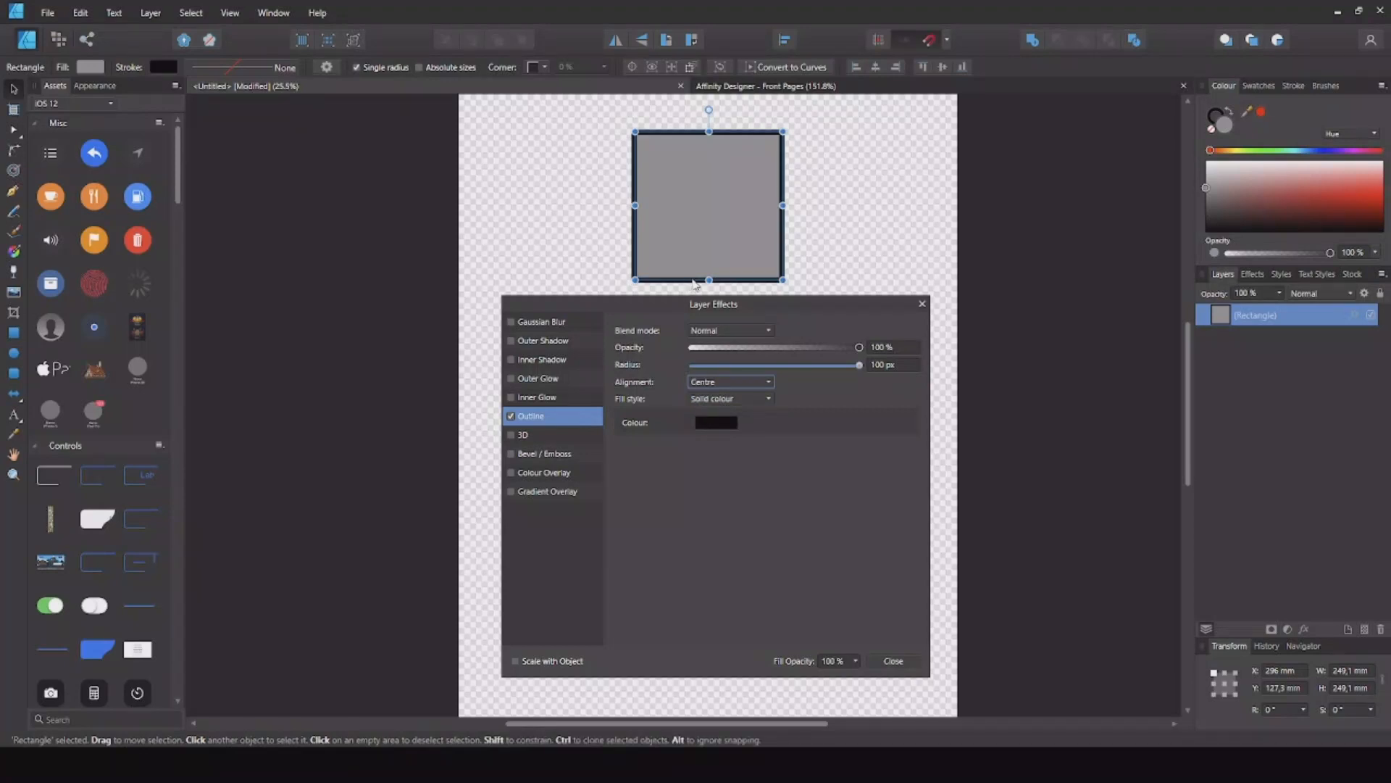
left_click(713, 381)
left_click(703, 432)
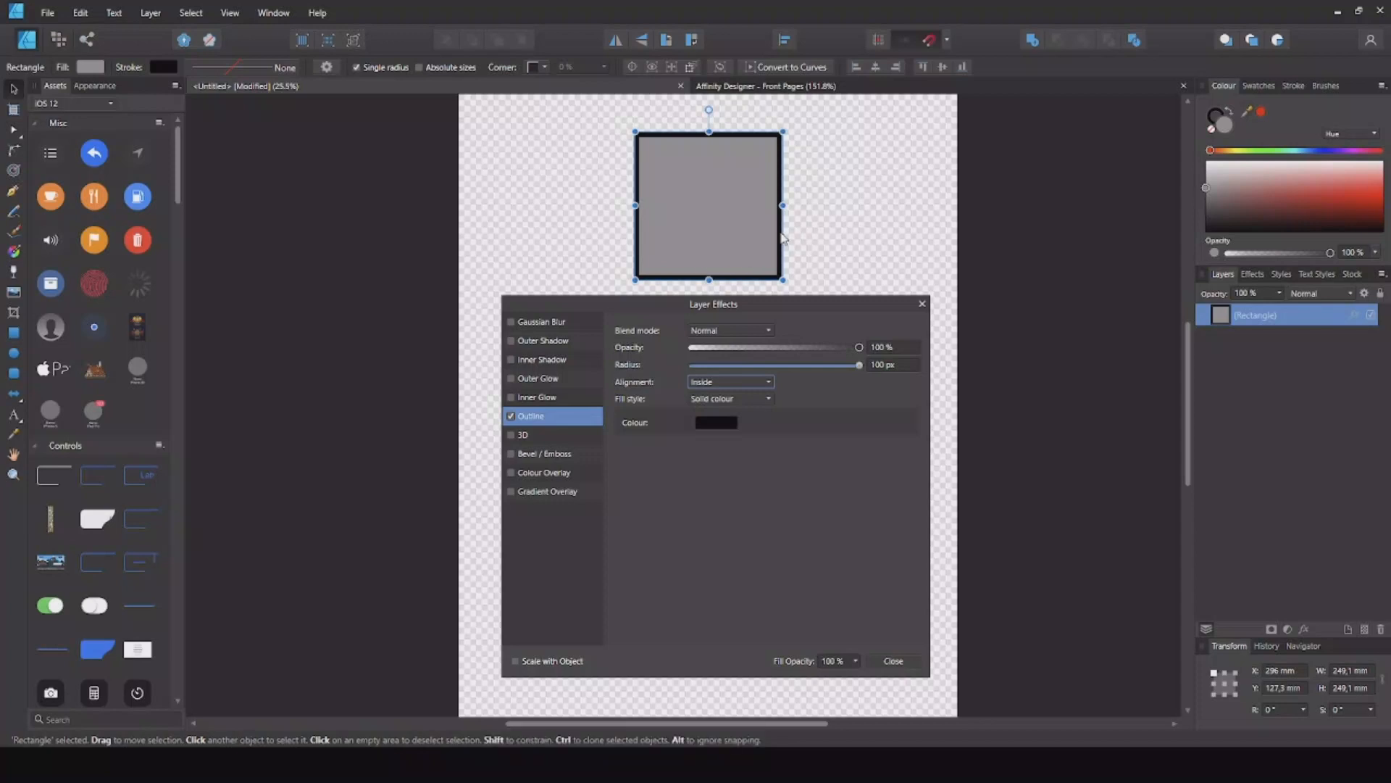
left_click(732, 382)
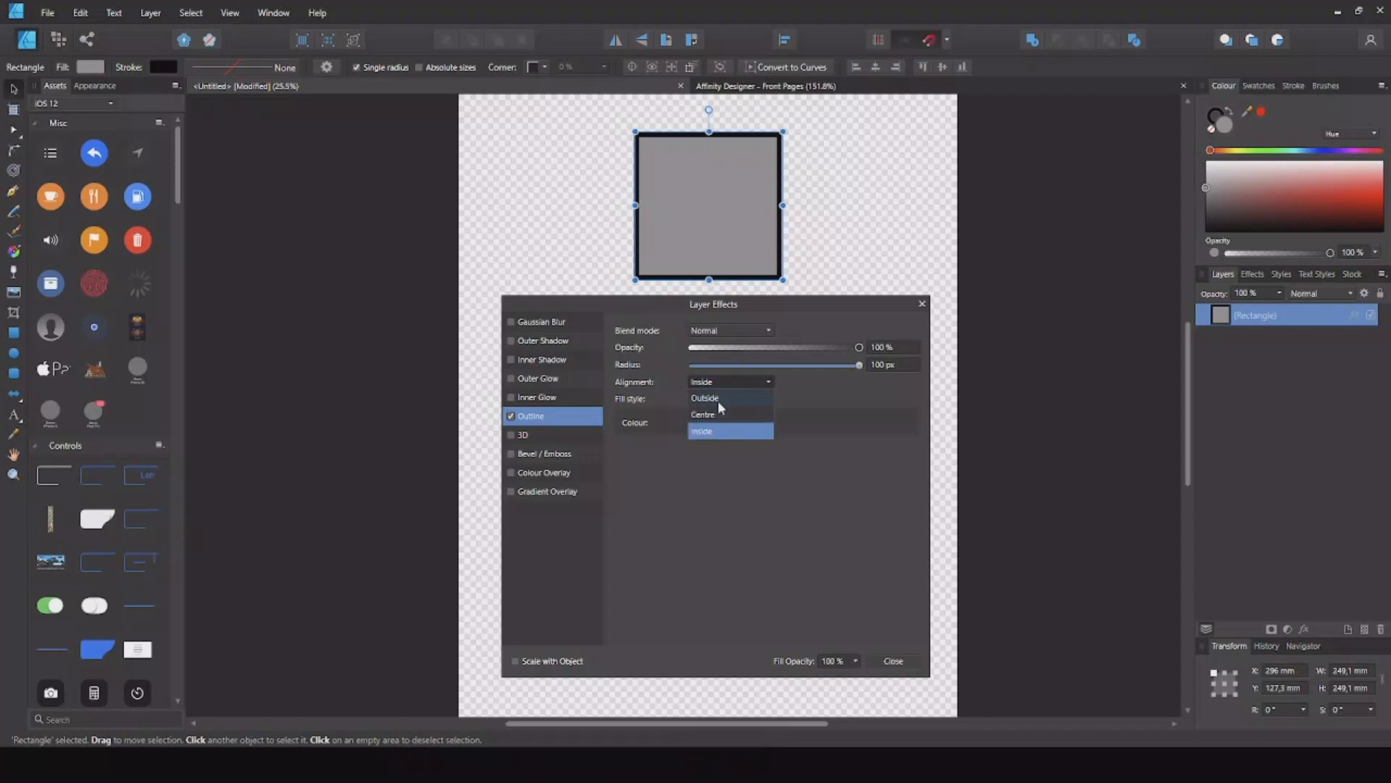
left_click(718, 399)
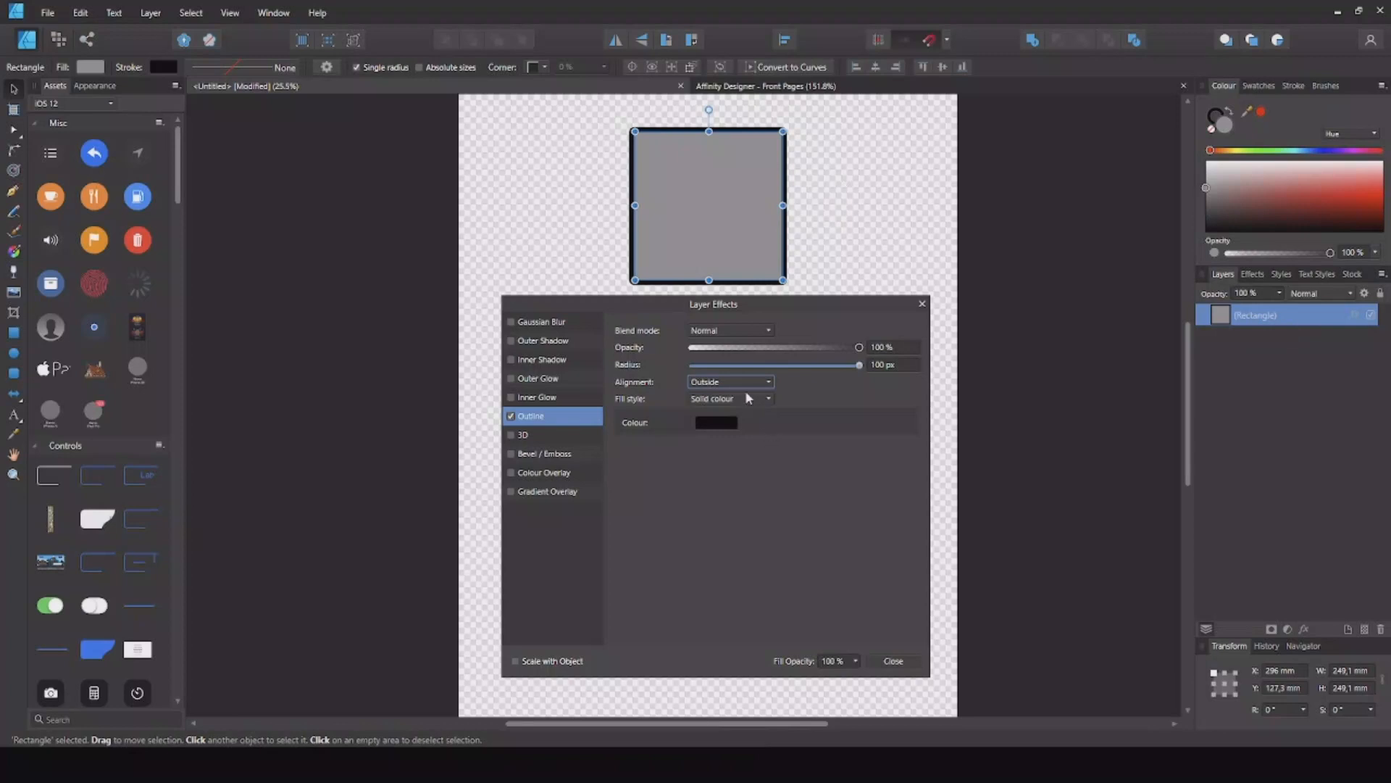
Step: Set the outline's alignment to Inside and its fill style to Contour
left_click(769, 399)
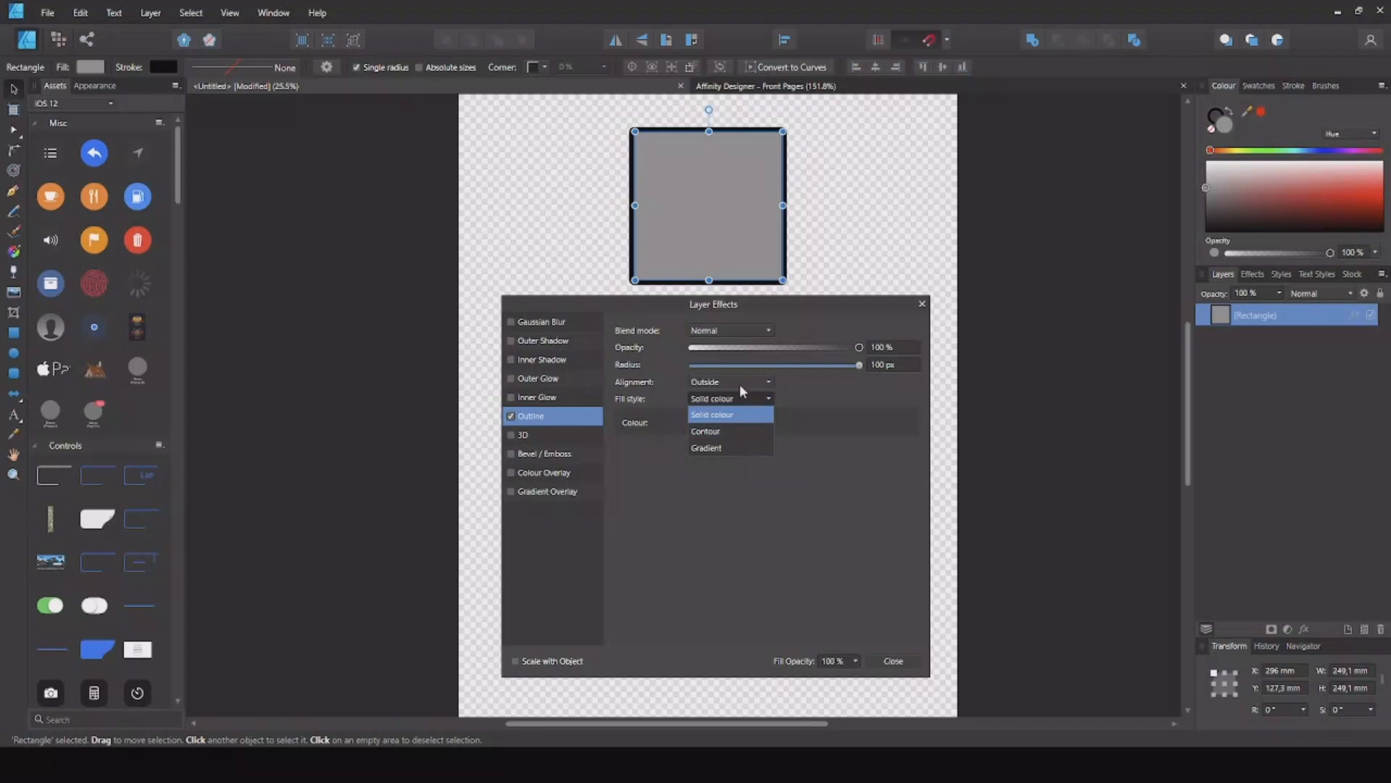
left_click(742, 400)
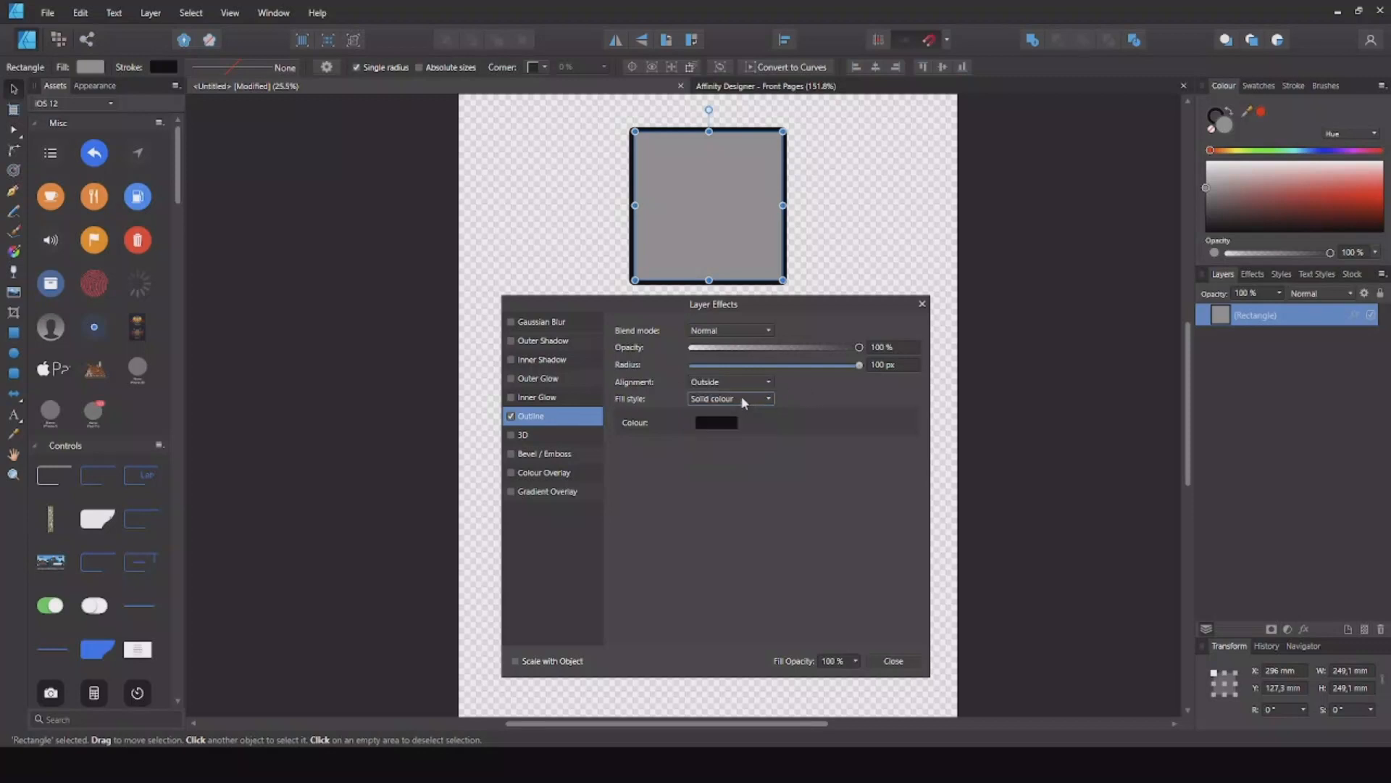
left_click(732, 382)
left_click(732, 397)
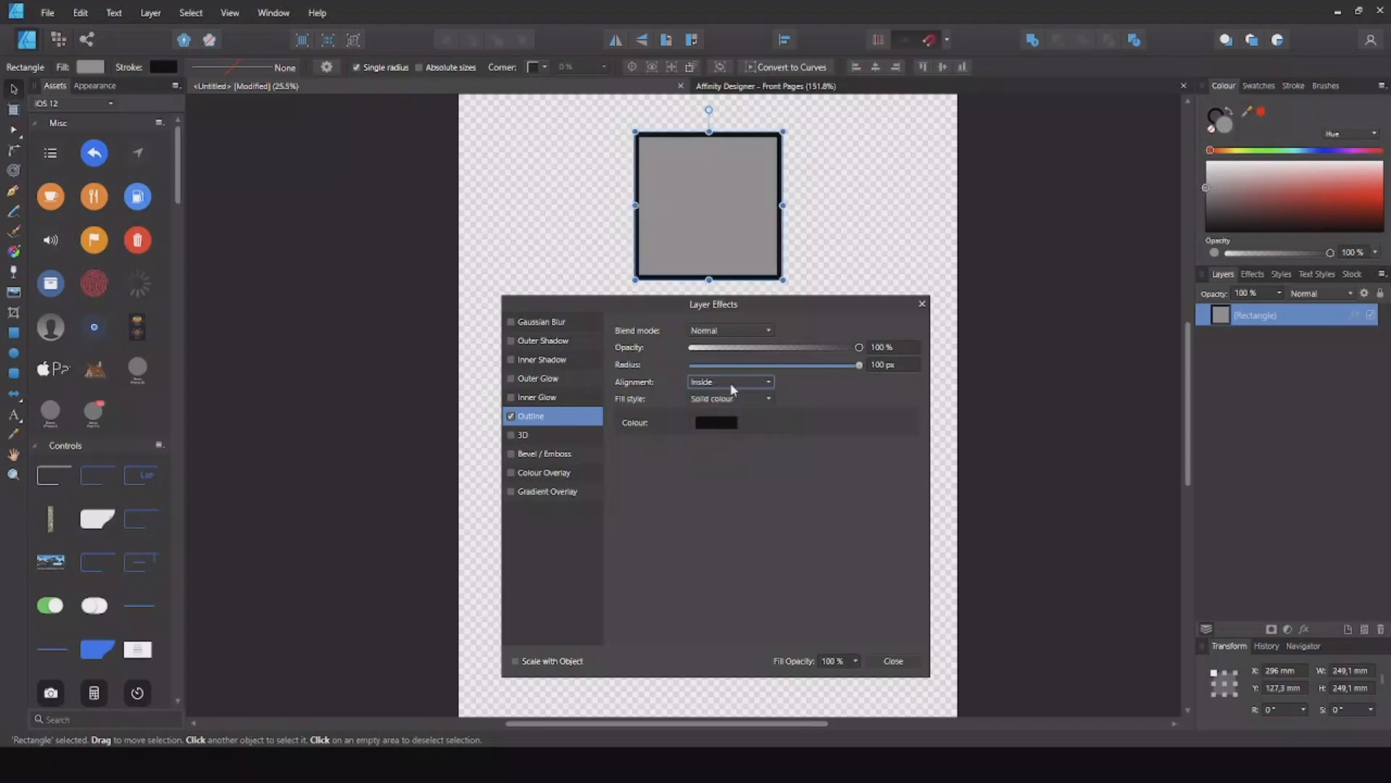
left_click(731, 399)
left_click(722, 433)
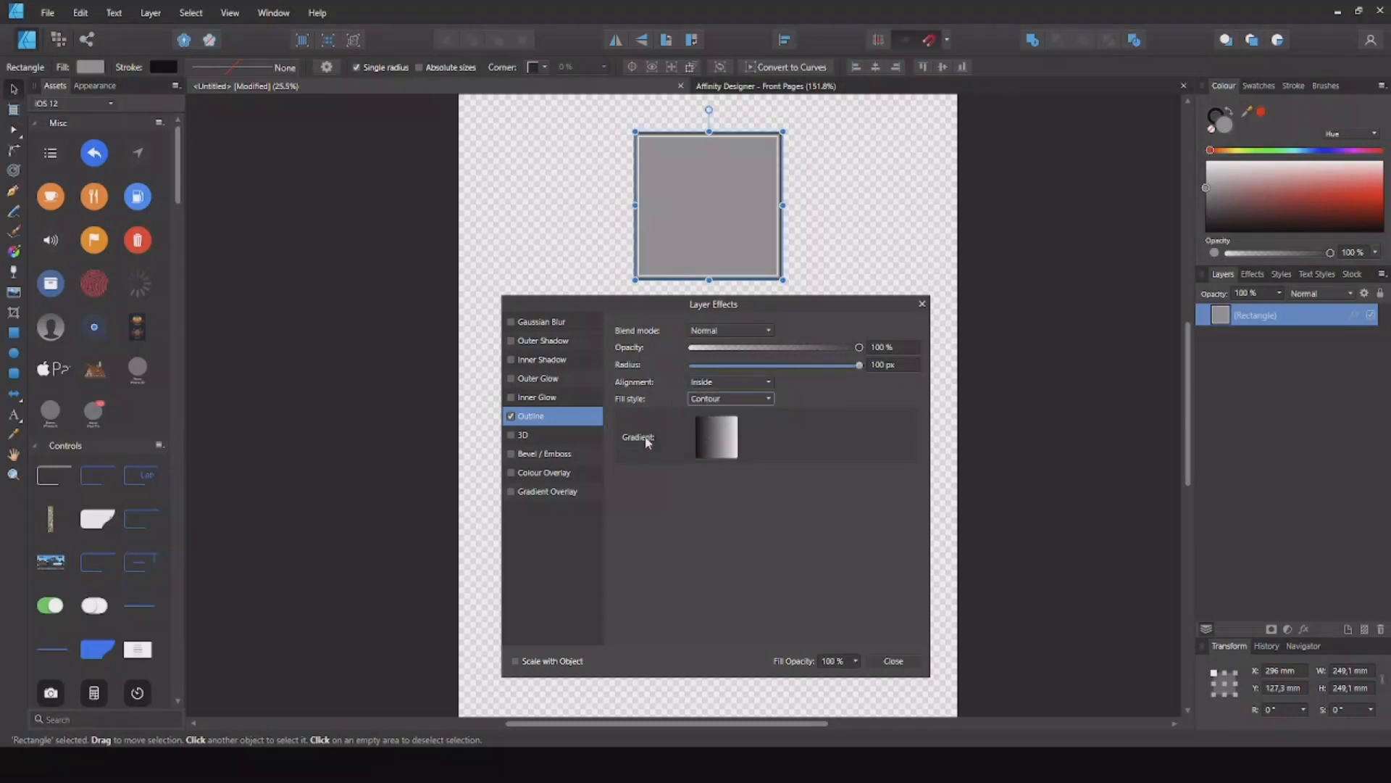
Step: Switch the outline's fill style to Gradient with Scale X 205%, Scale Y 148% and Offset X 81%
left_click(727, 398)
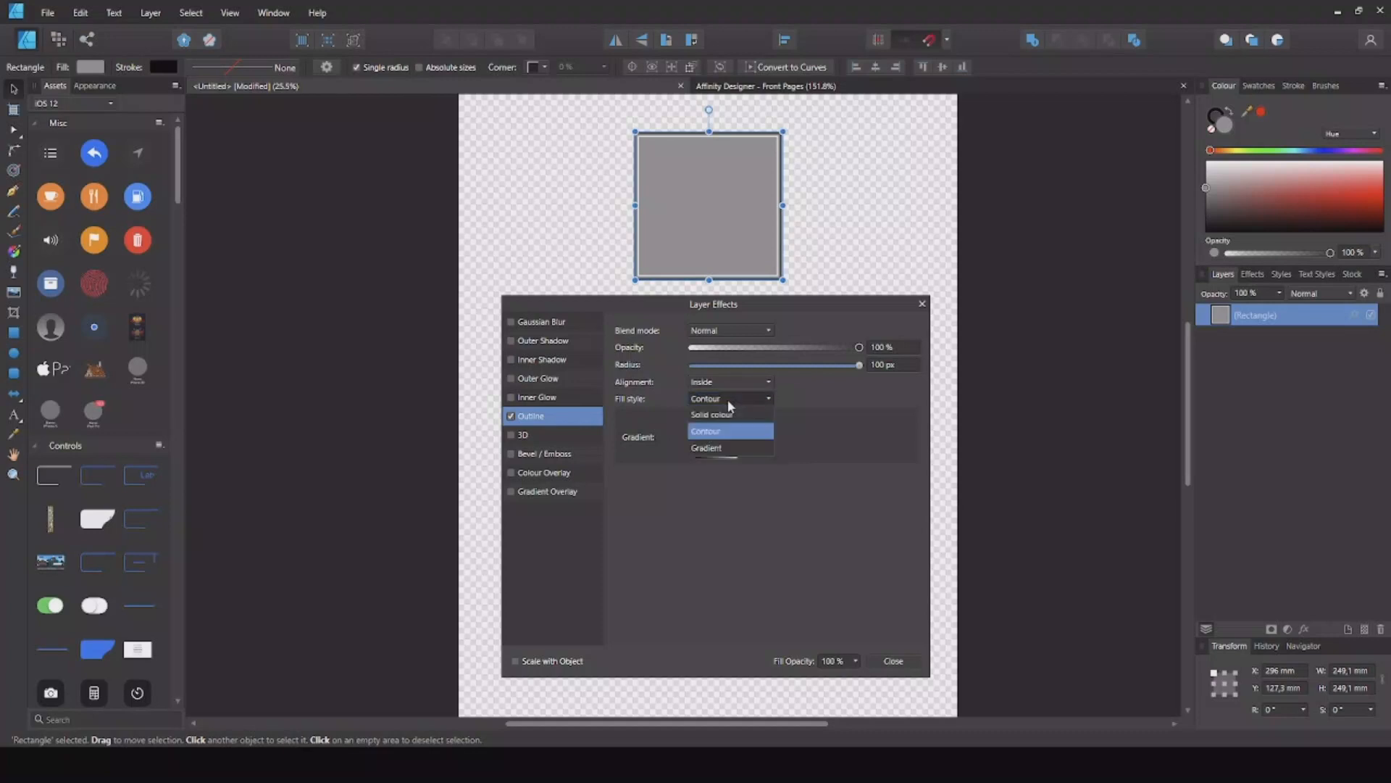
left_click(720, 448)
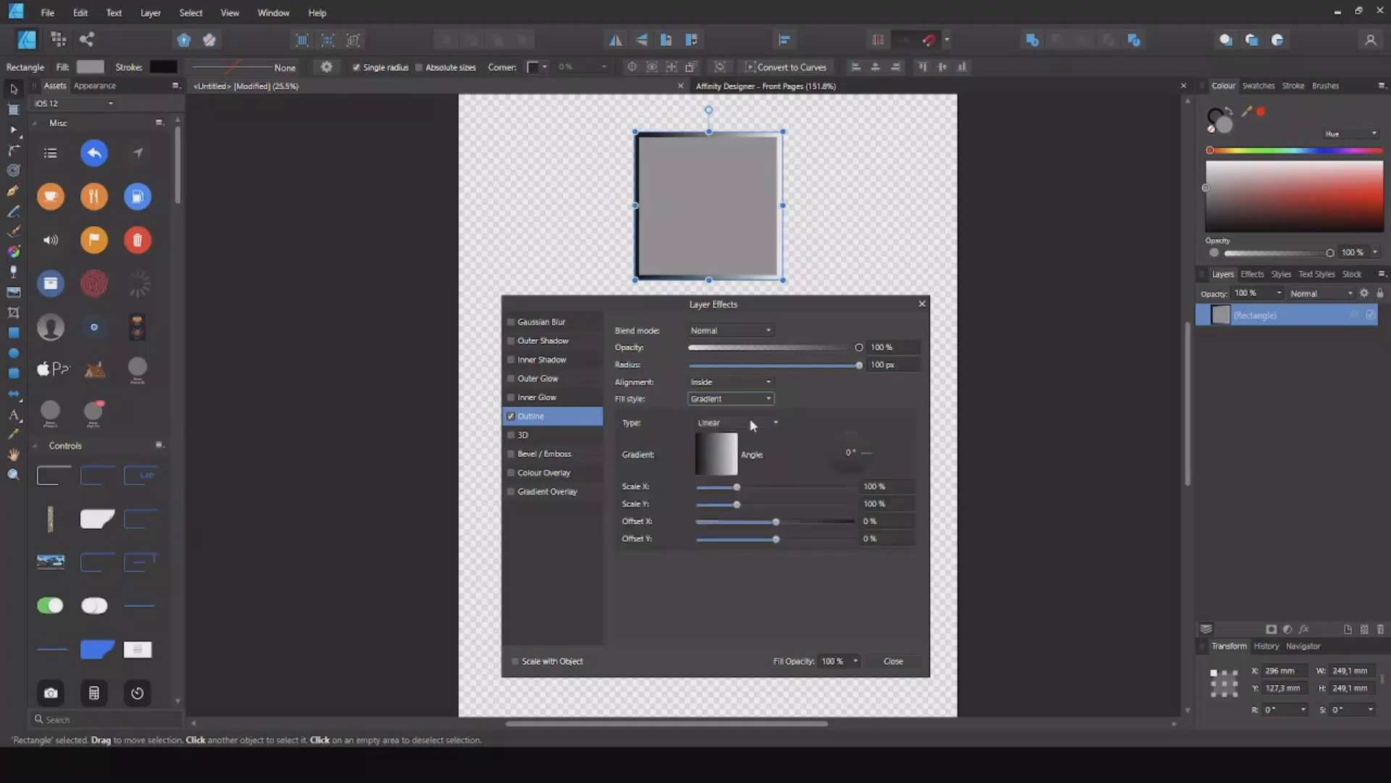
left_click_drag(737, 486, 806, 522)
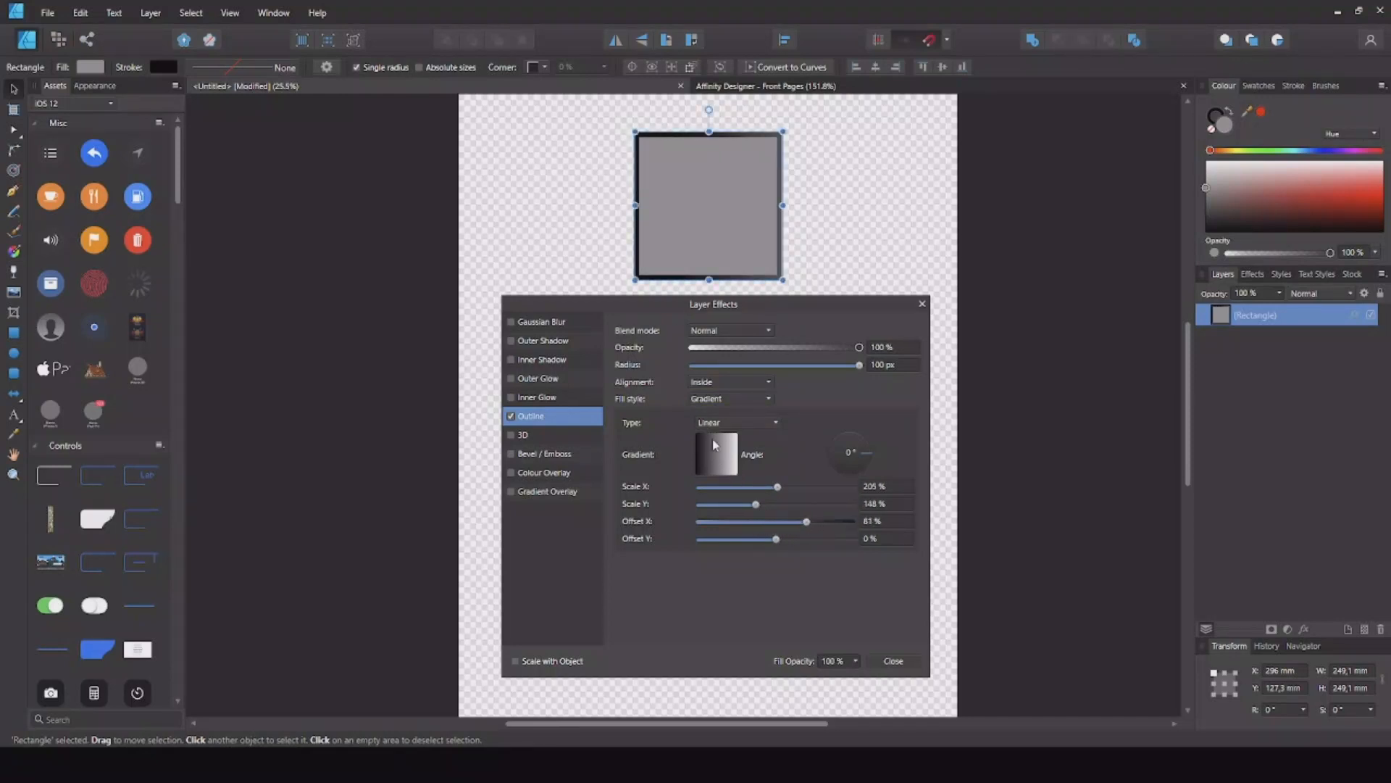
Step: Shift the outline gradient's midpoint to 58% and recolour its start stop bright red
left_click(716, 455)
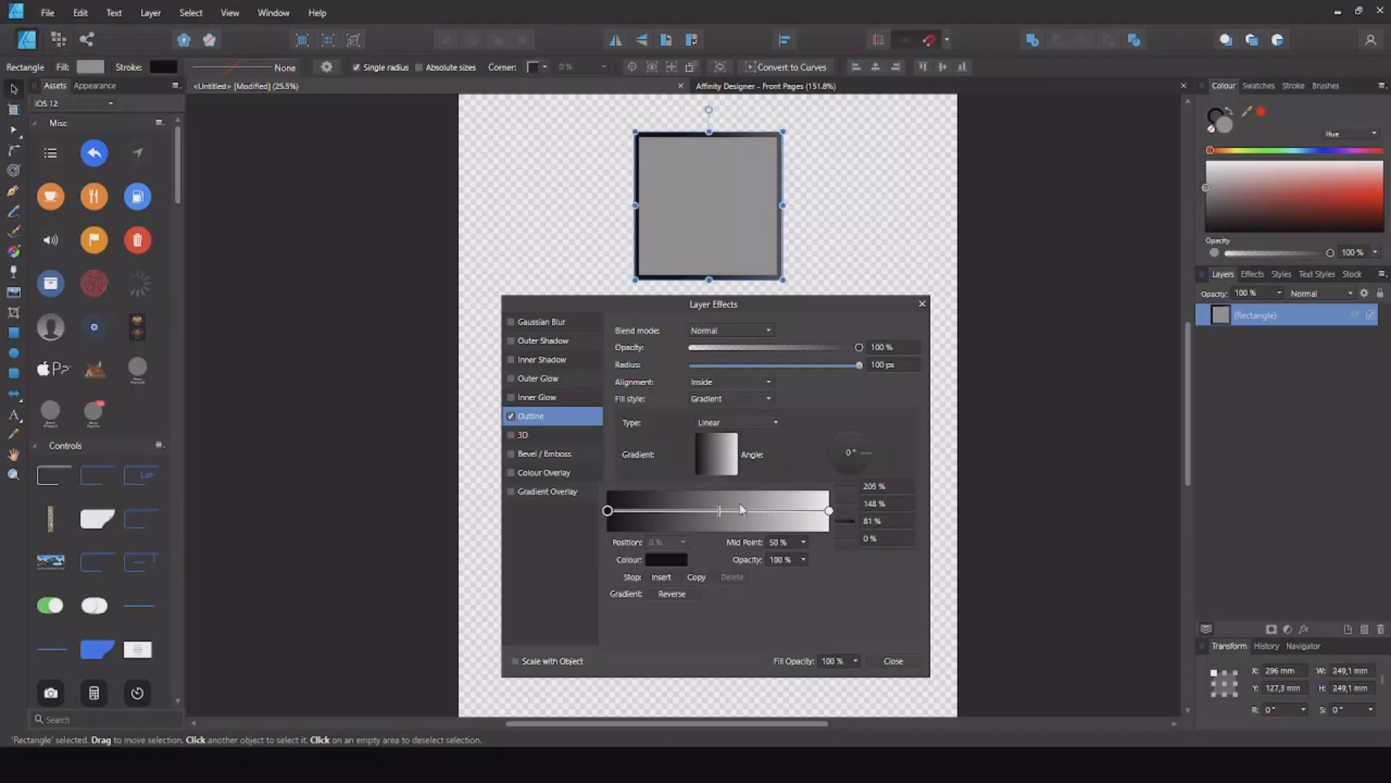
mouse_move(721, 510)
left_mouse_down()
mouse_move(697, 511)
mouse_move(825, 513)
mouse_move(619, 514)
mouse_move(803, 520)
mouse_move(642, 507)
mouse_move(740, 513)
left_mouse_up()
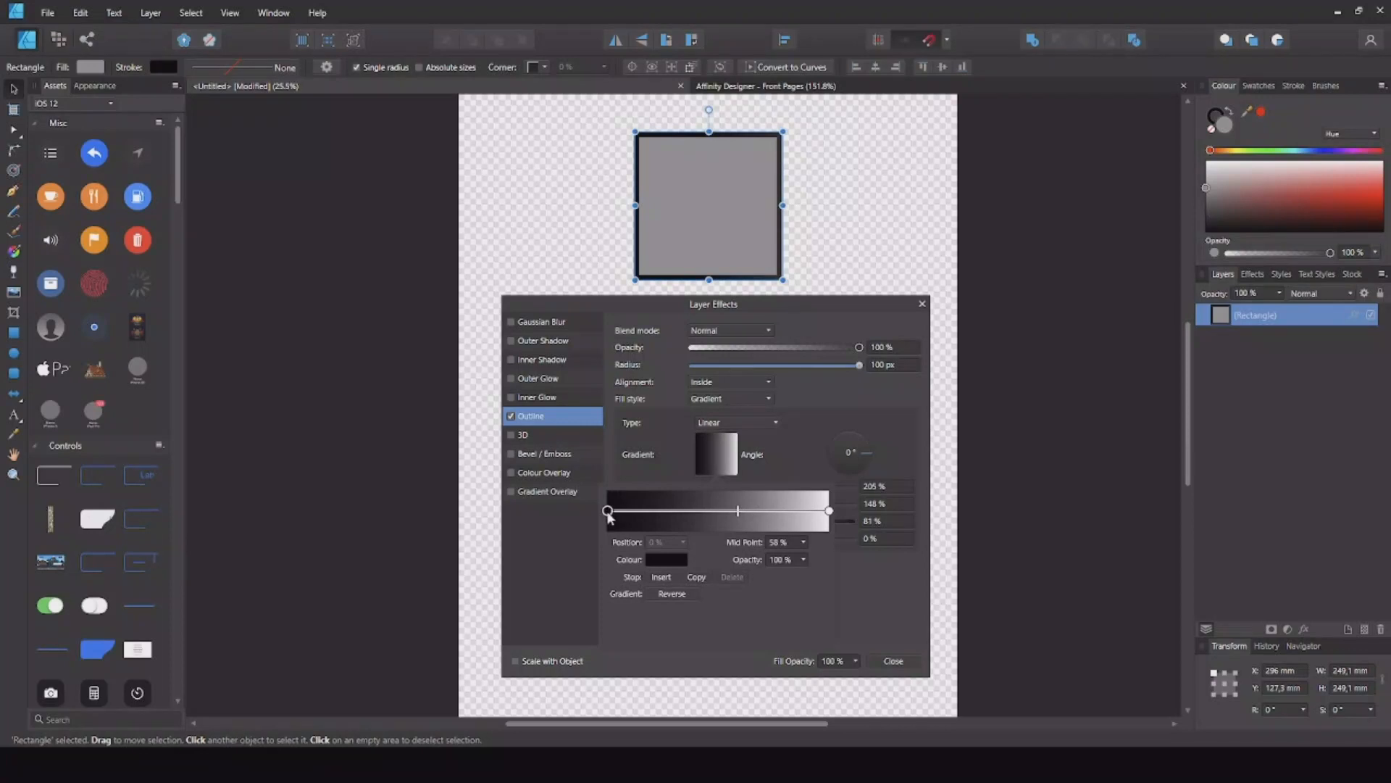
left_click(667, 558)
left_click(709, 666)
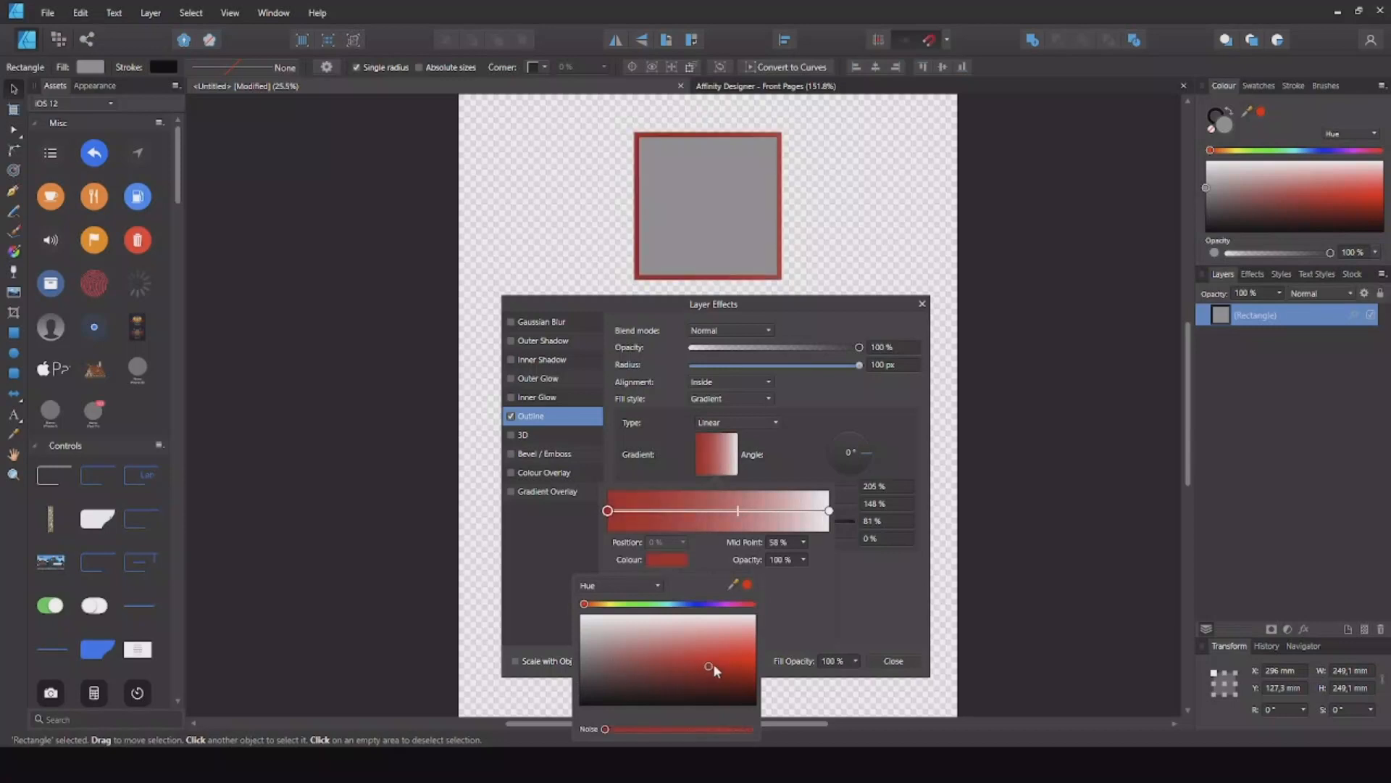
mouse_move(714, 666)
left_mouse_down()
mouse_move(762, 640)
mouse_move(760, 656)
left_mouse_up()
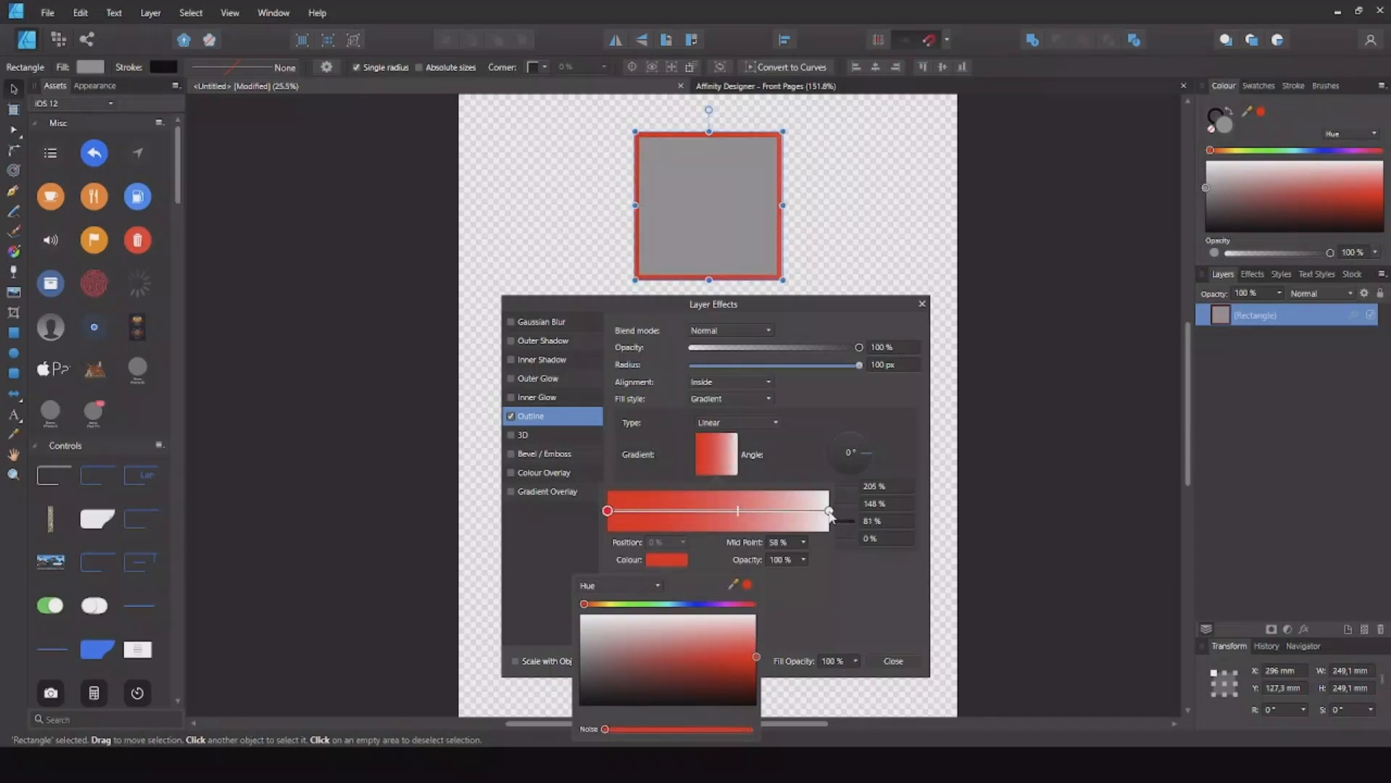
Step: Recolour the end stop of the outline gradient green
left_click(829, 512)
left_click(830, 512)
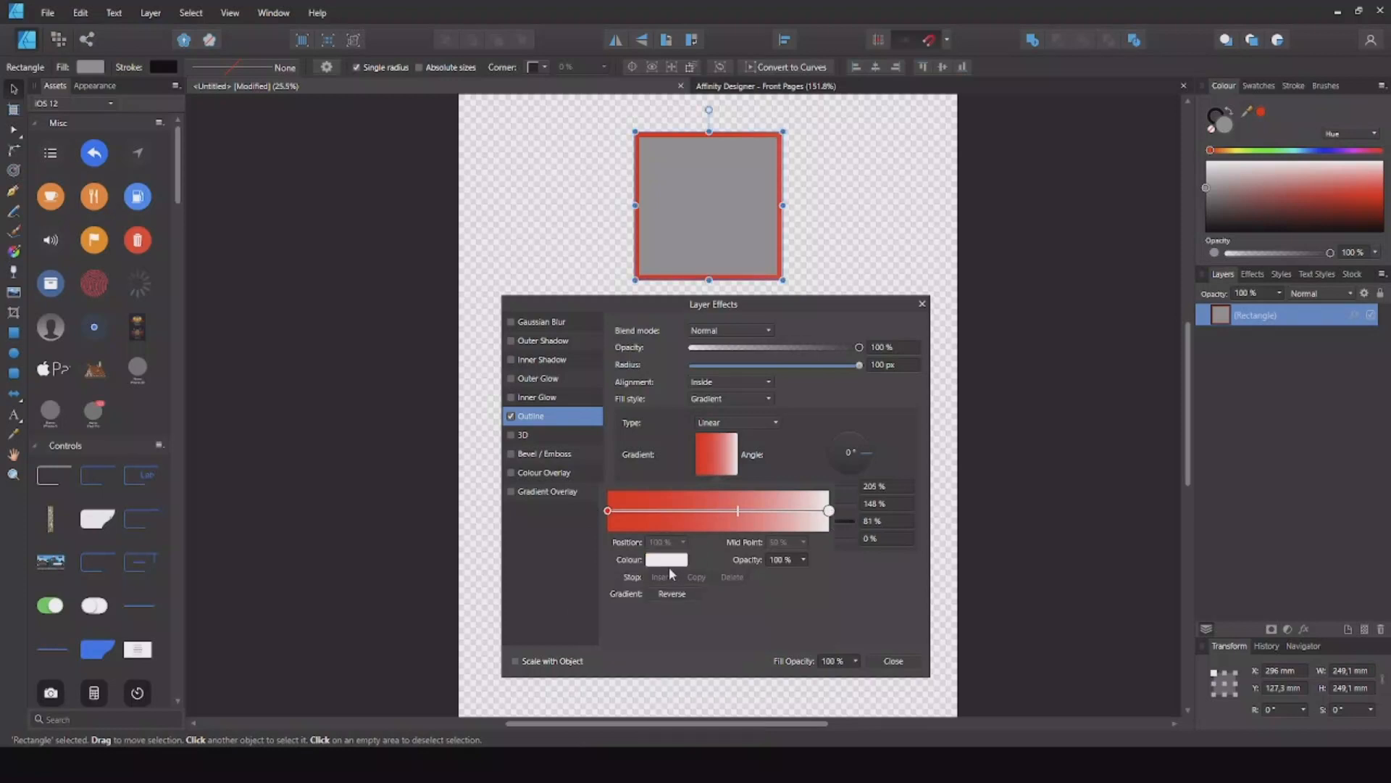
left_click(666, 563)
left_click(639, 603)
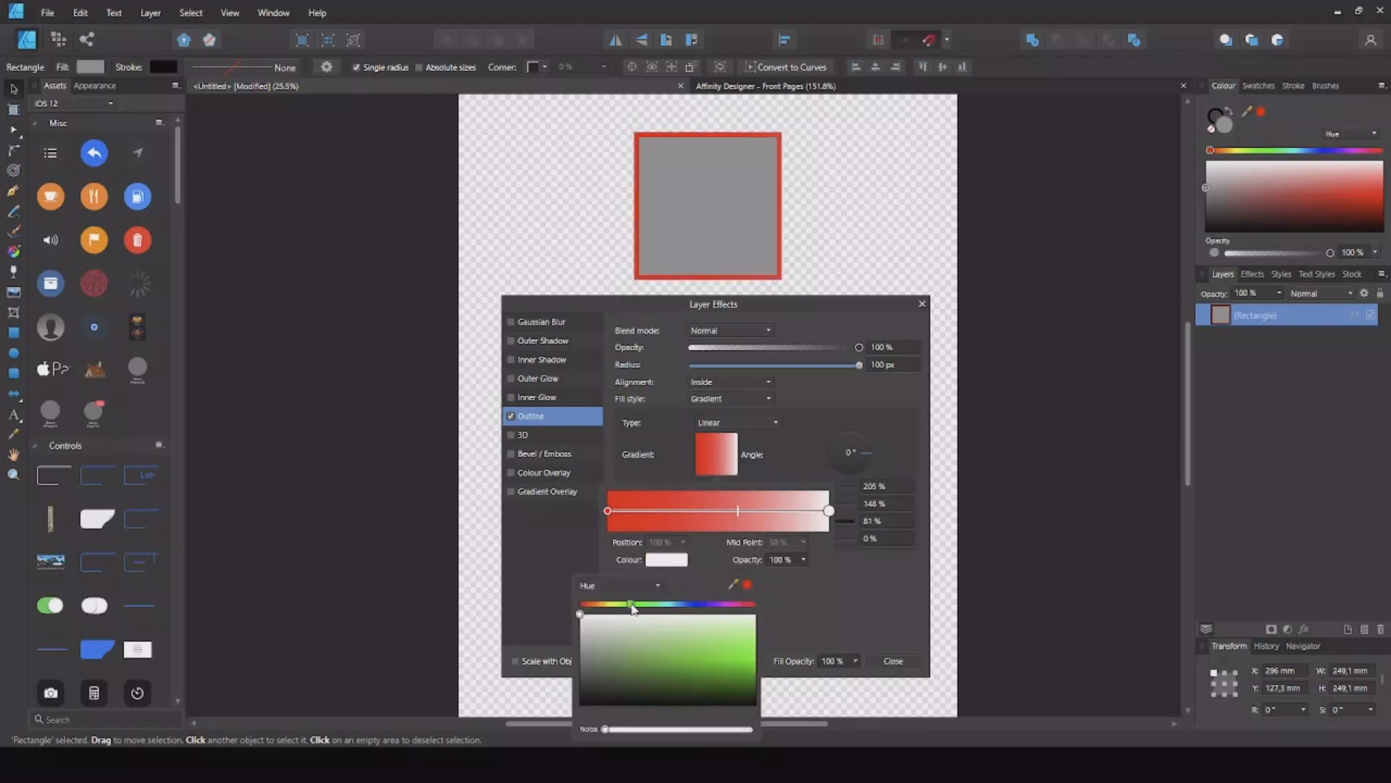
left_click_drag(721, 654, 783, 670)
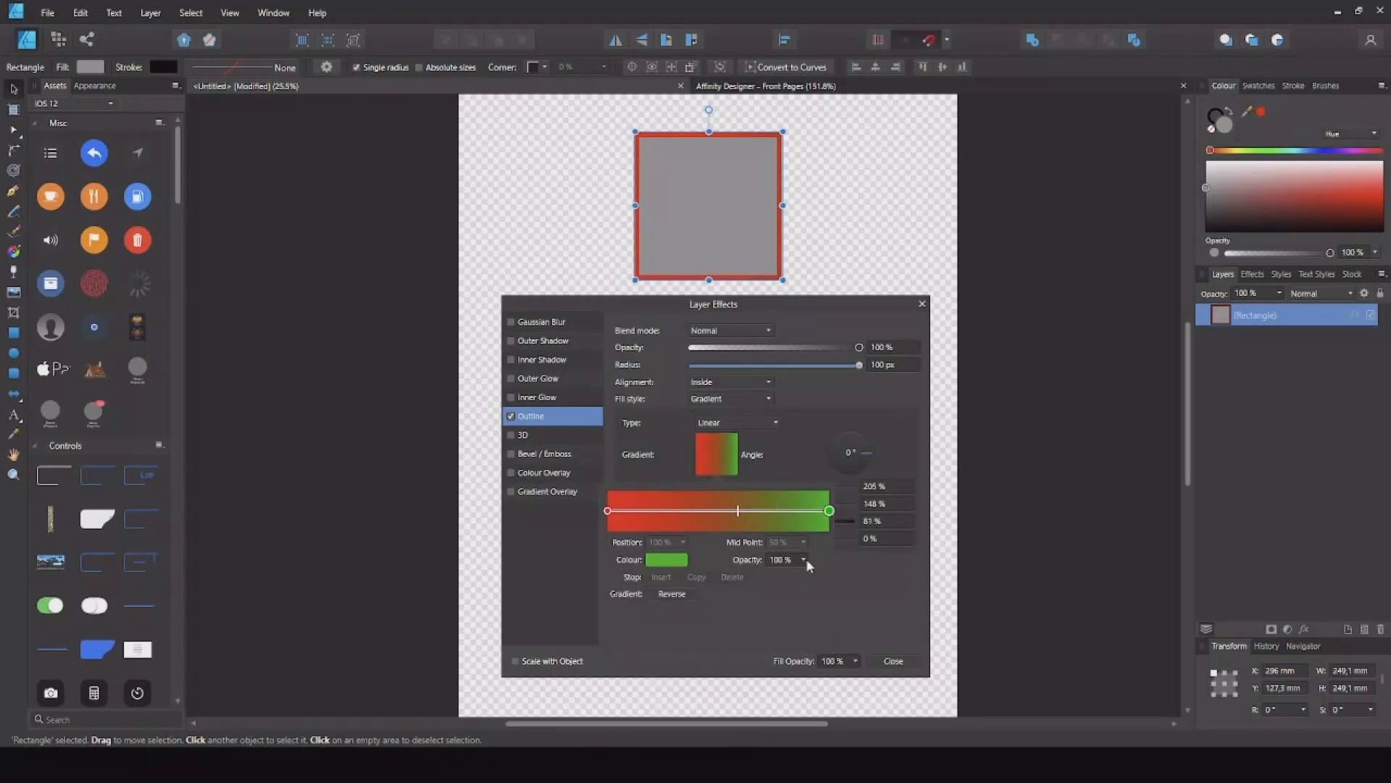
Step: Set the green stop's opacity to 72% and the gradient to Scale X 300%, Scale Y 105% and Offset X -52%
left_click(805, 559)
left_click_drag(807, 576, 777, 576)
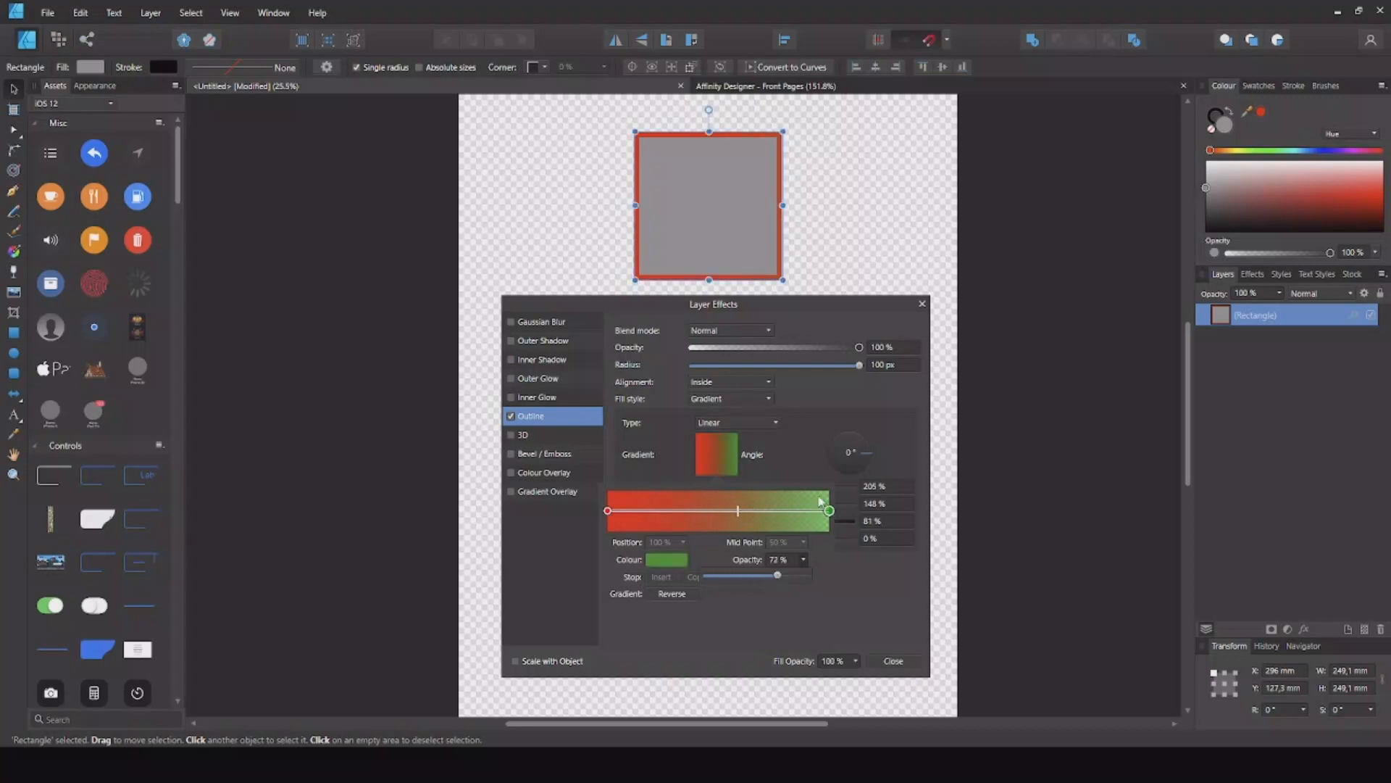
left_click(830, 579)
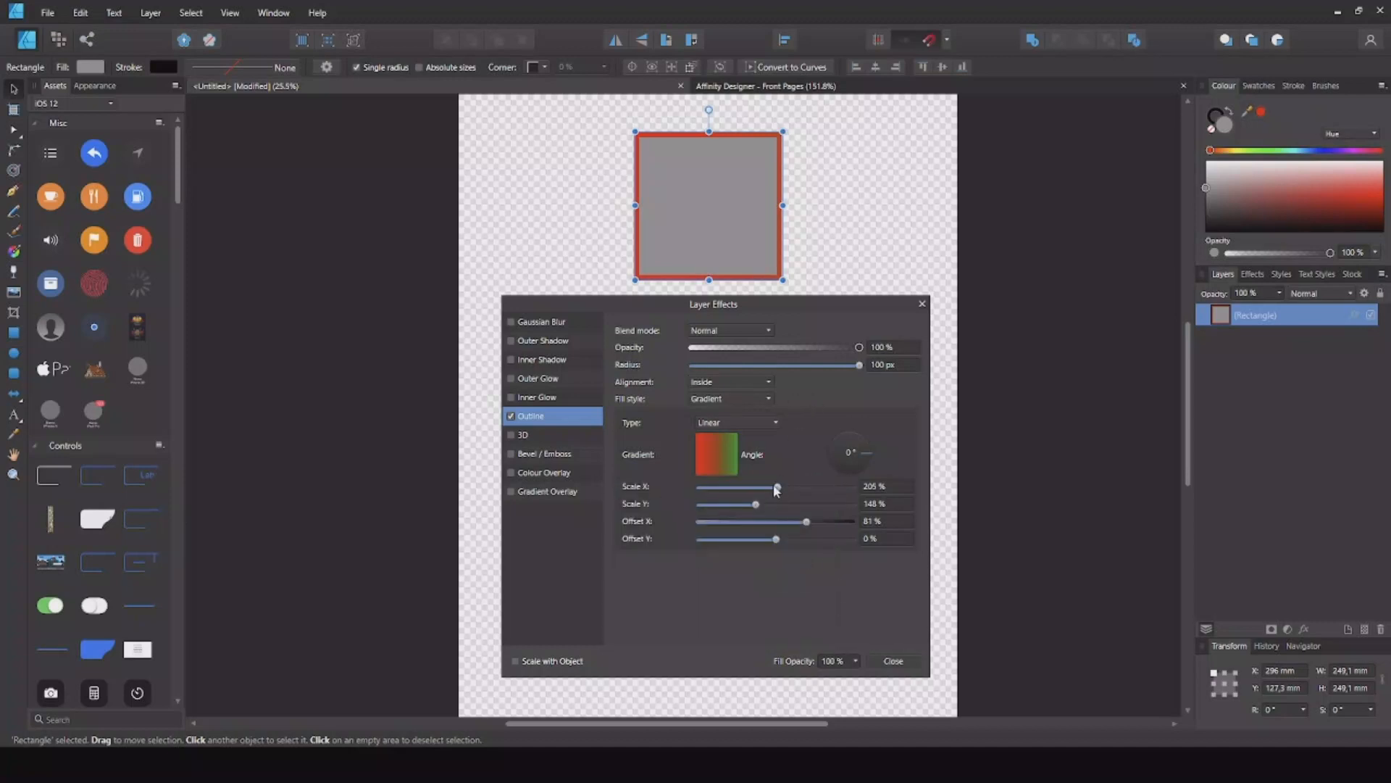
left_click_drag(779, 488, 758, 525)
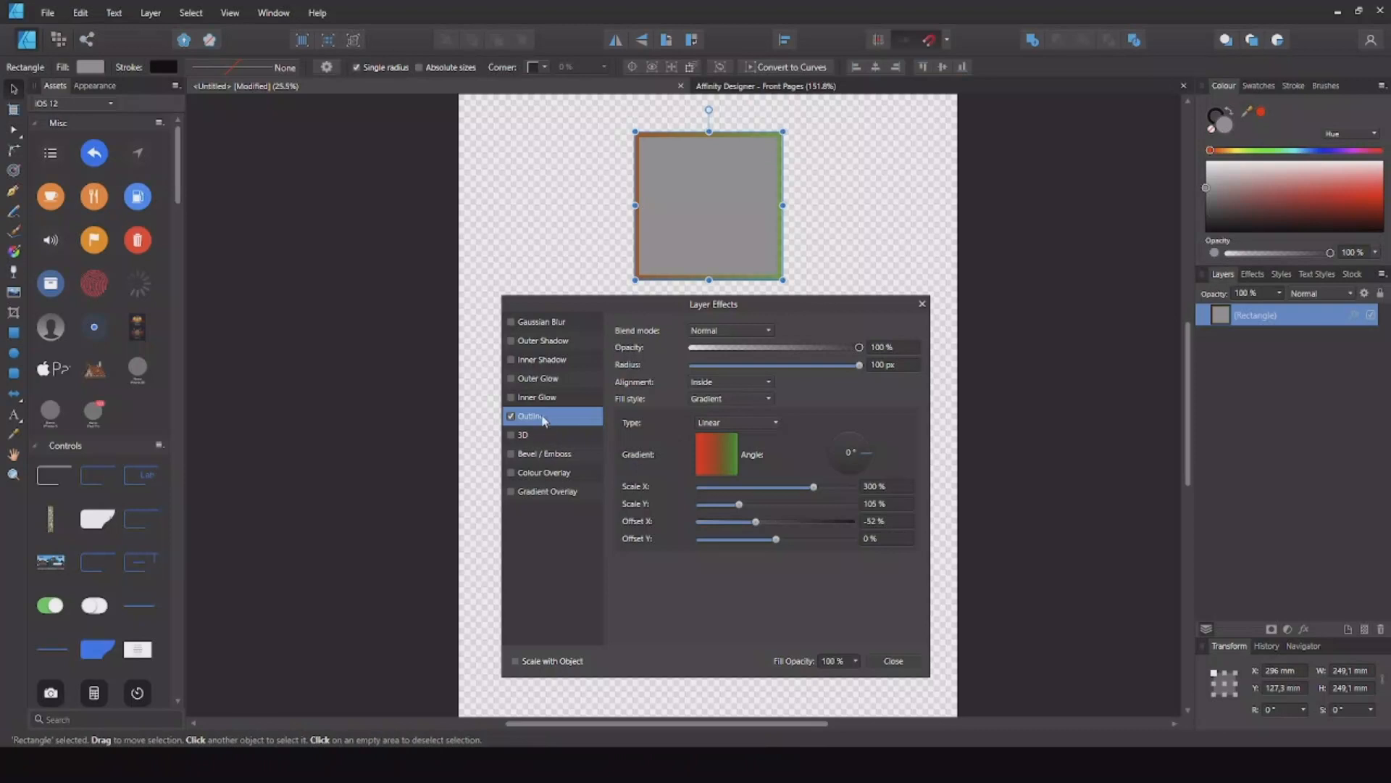
Step: Replace the Outline with a 3D effect of 100 px radius and 19.6 px softening
left_click(511, 417)
left_click(518, 437)
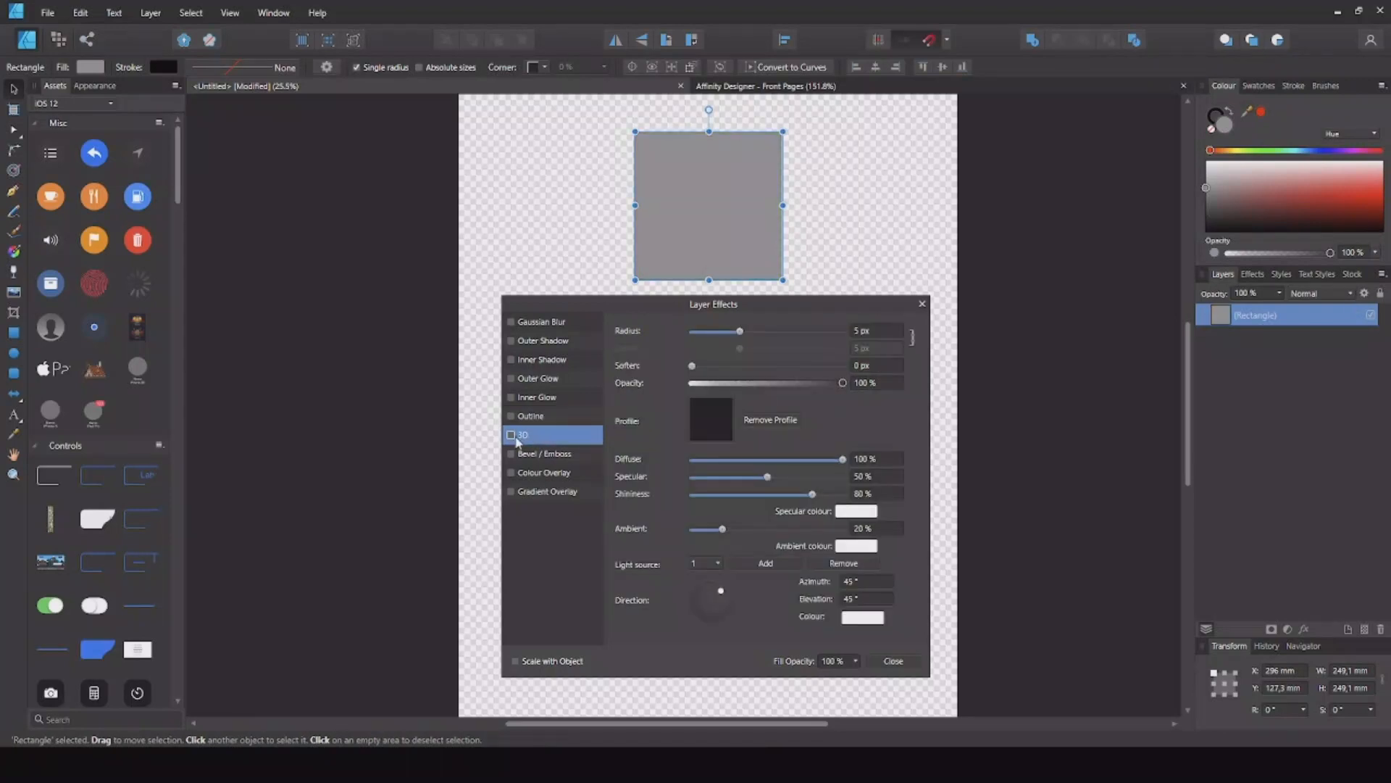
left_click(511, 435)
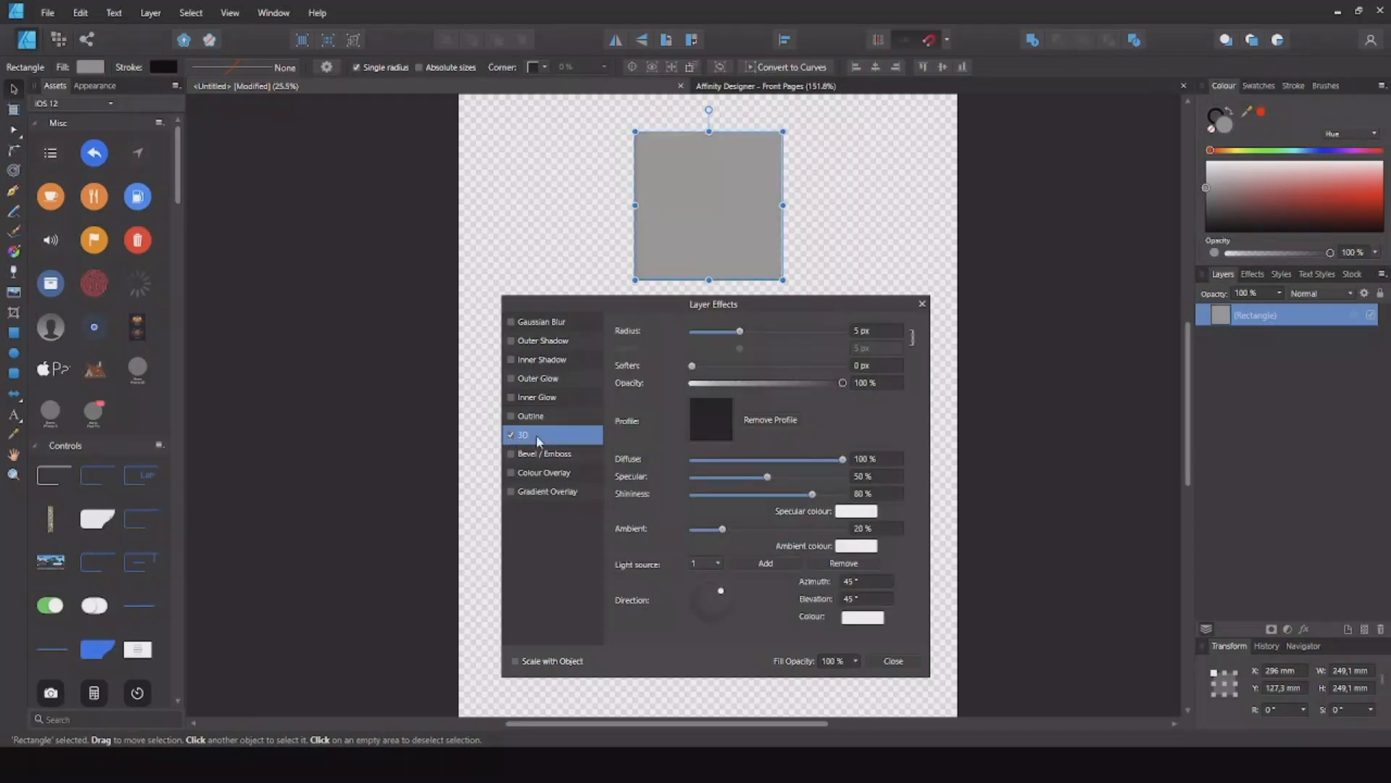
left_click_drag(741, 334, 875, 334)
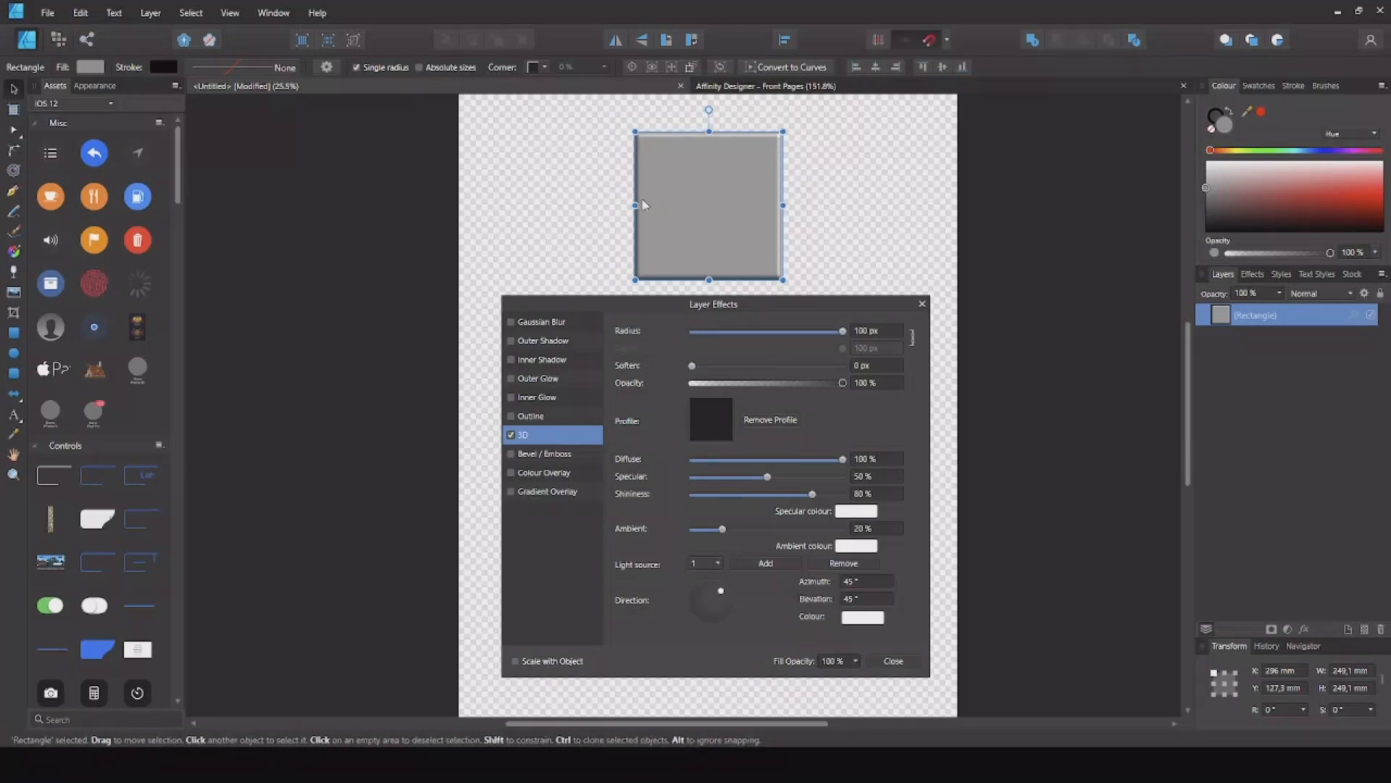
scroll(664, 215, "up", 1)
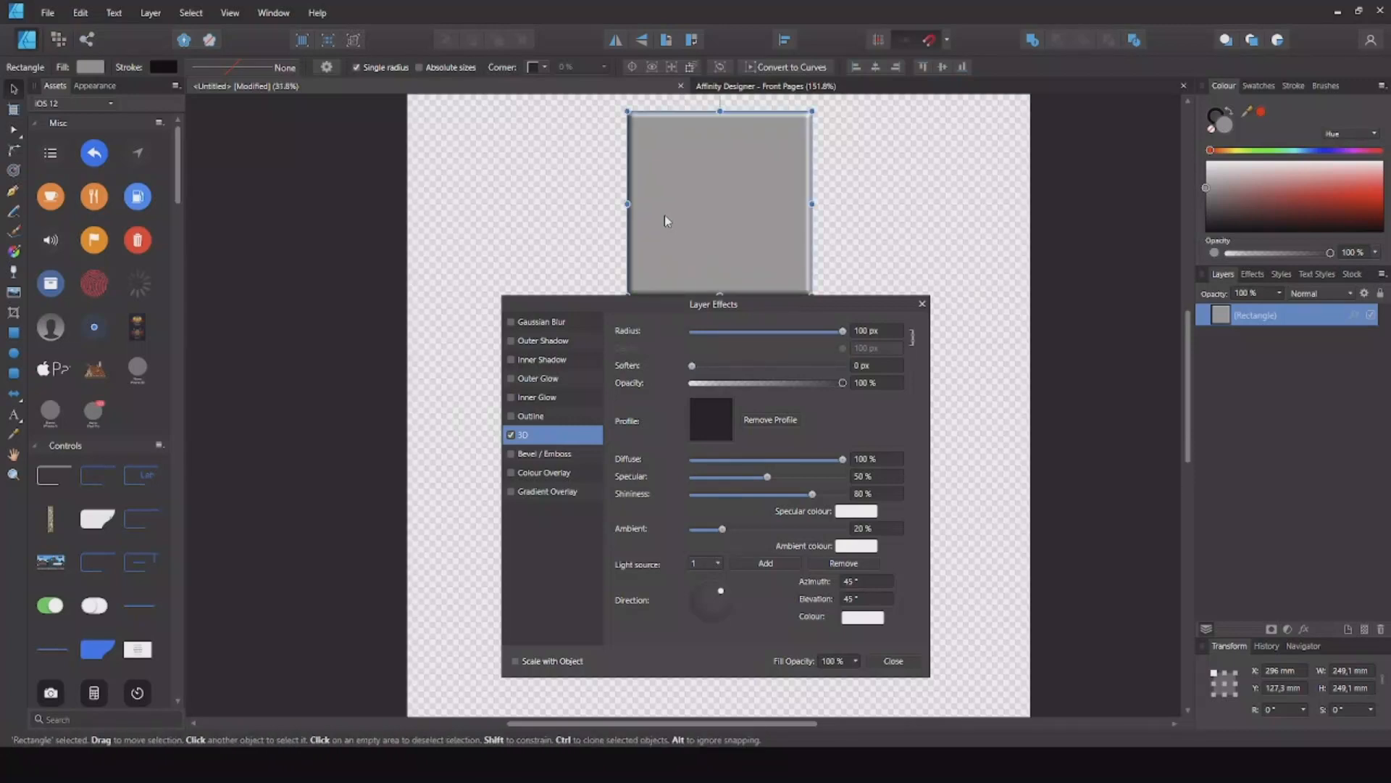
left_click_drag(768, 306, 776, 340)
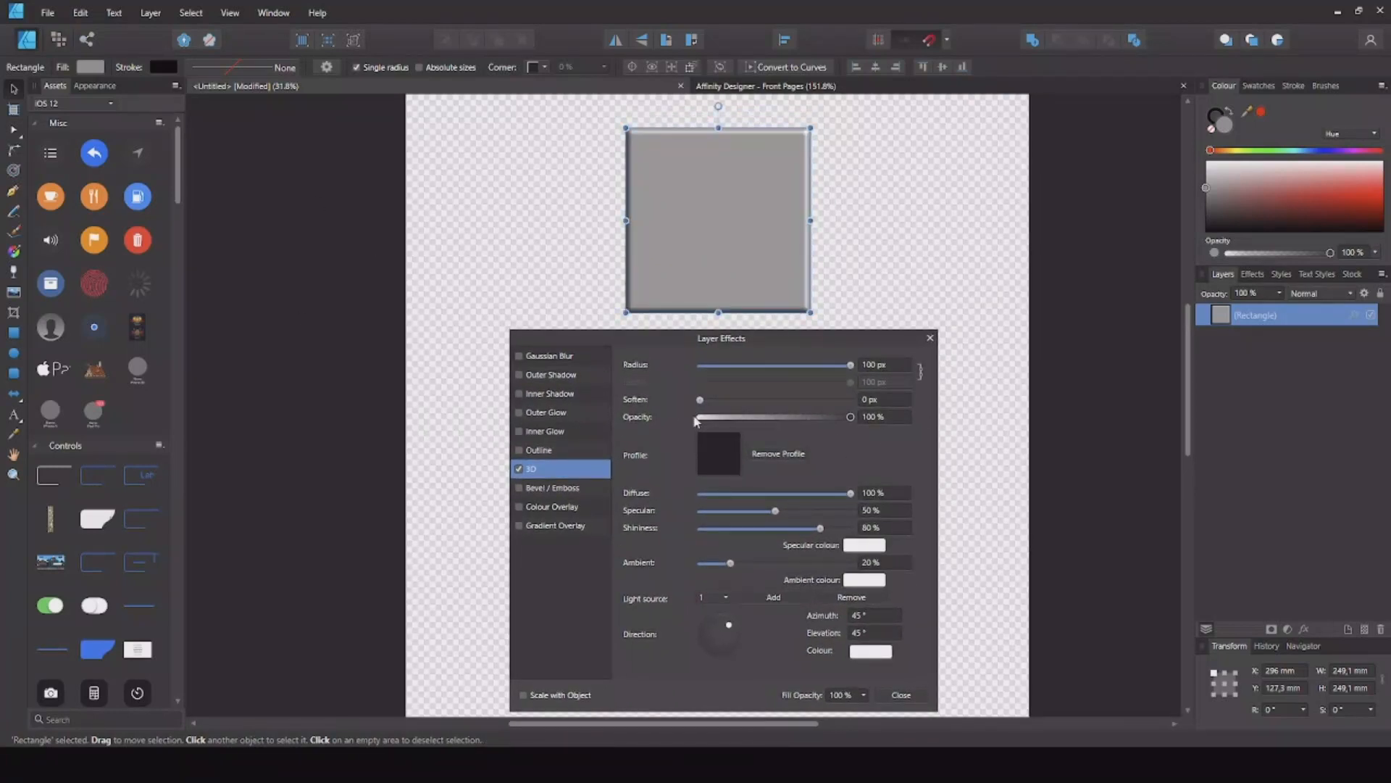
left_click_drag(700, 400, 848, 400)
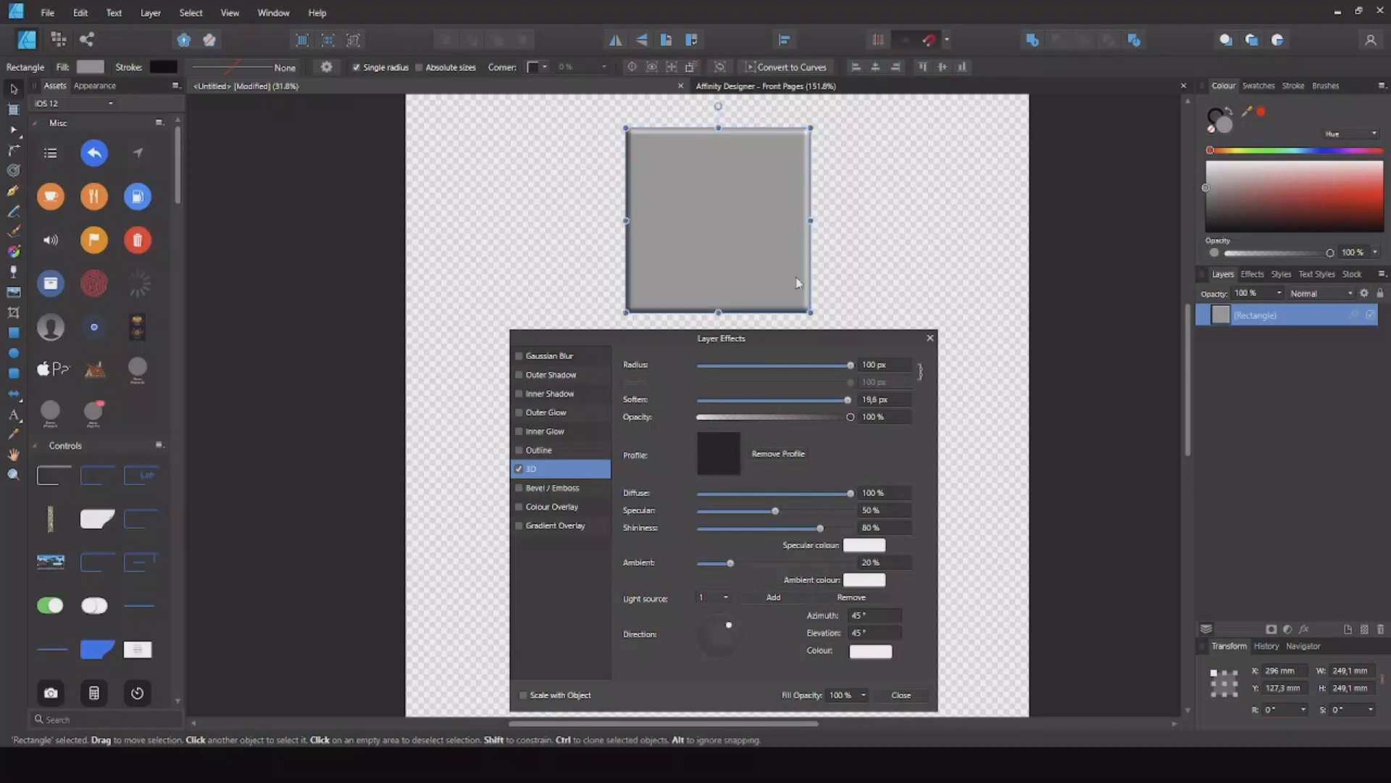
Step: Try the linear and concave standard profiles on the 3D effect and distort the curve by moving one of its points
left_click(698, 464)
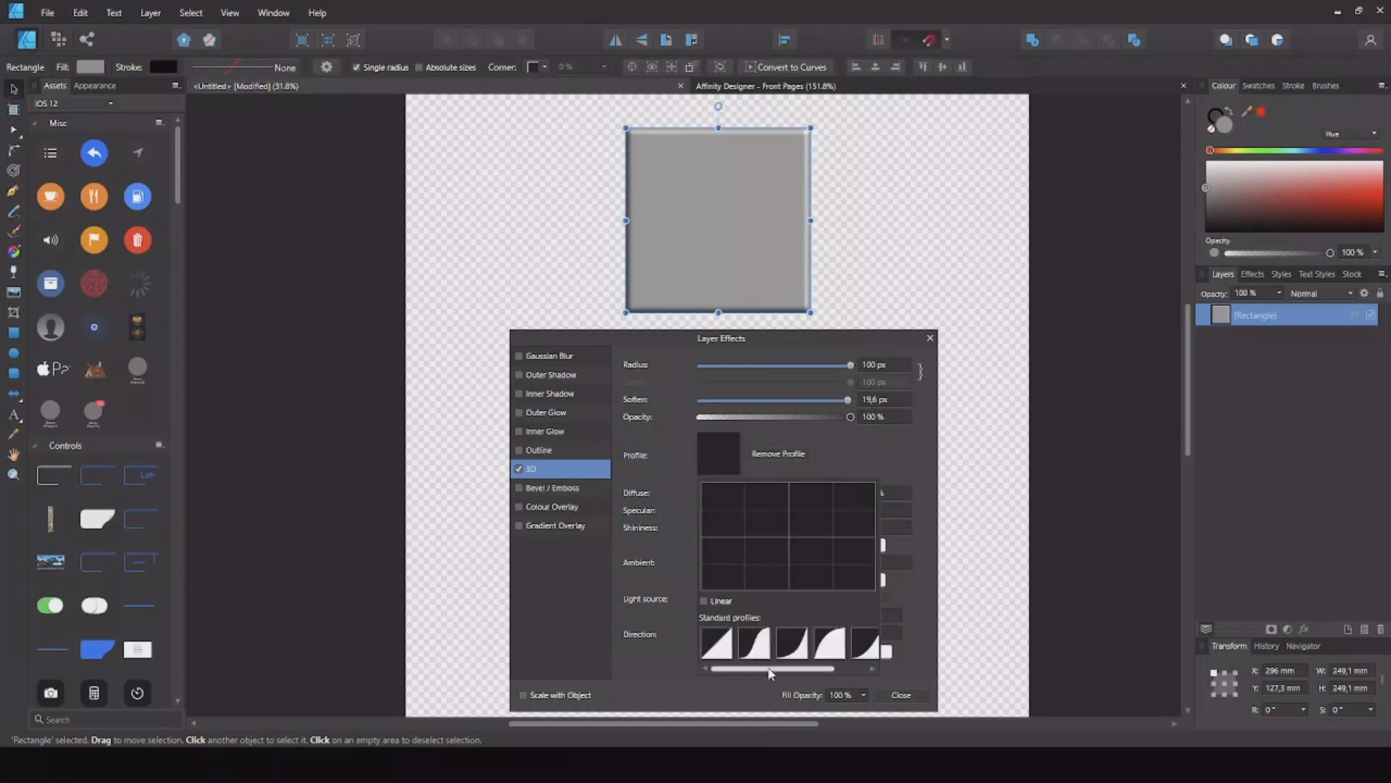
left_click_drag(770, 673, 715, 672)
left_click(799, 645)
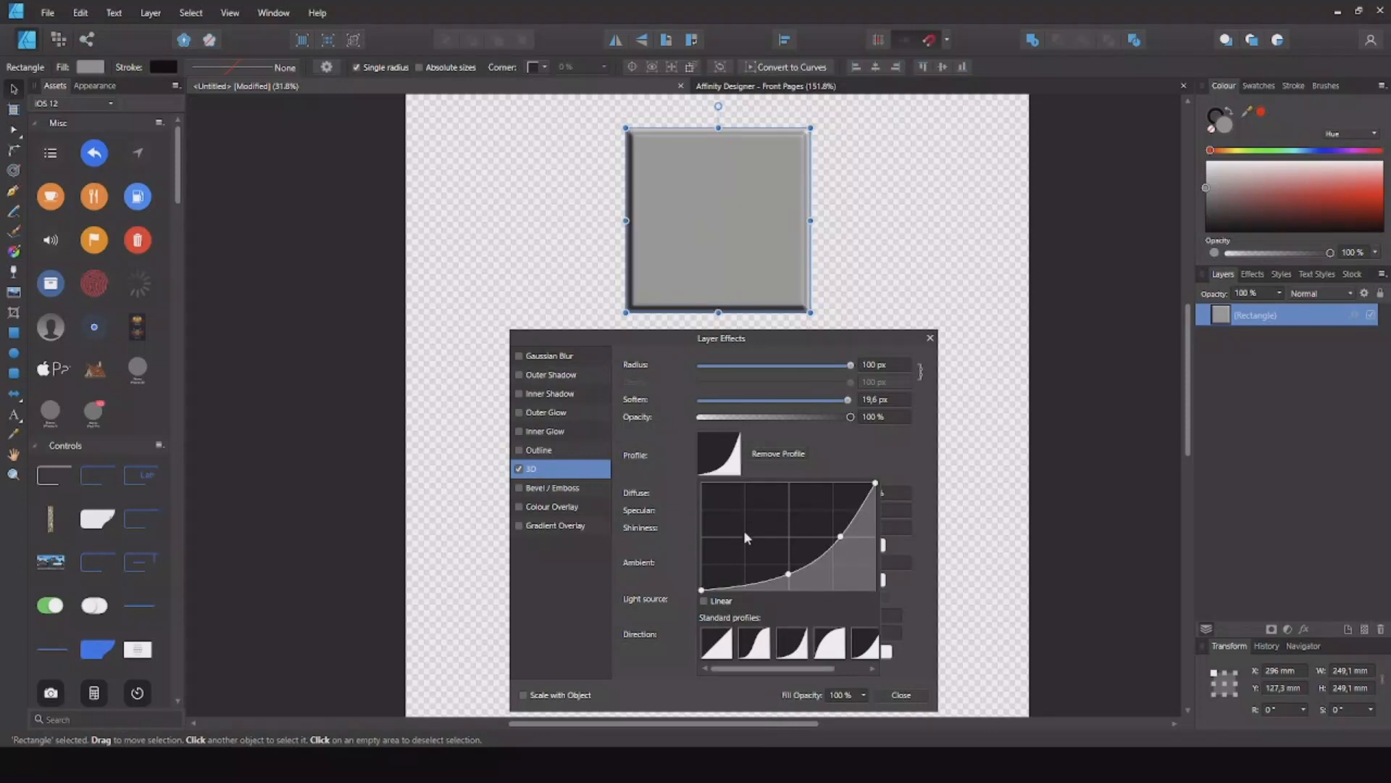
left_click(765, 654)
left_click(720, 647)
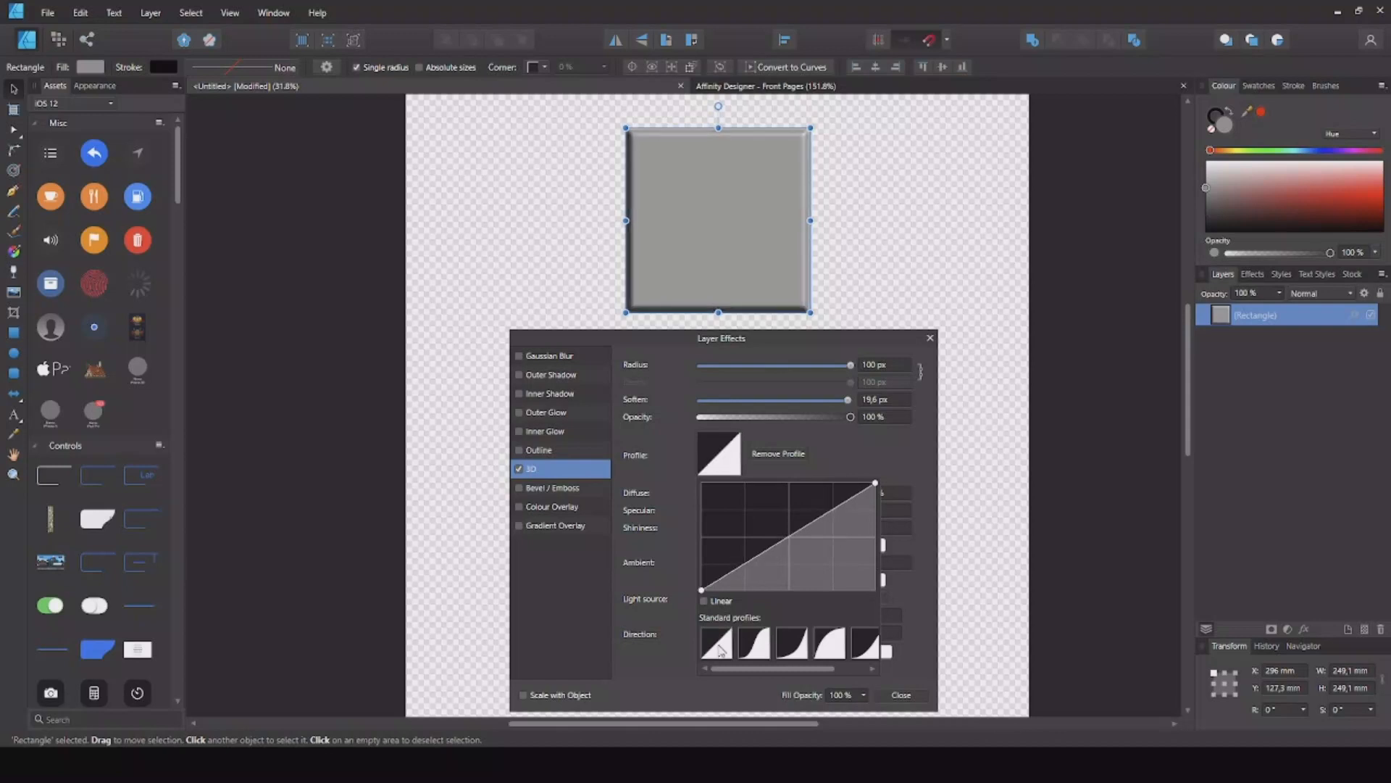
left_click(875, 636)
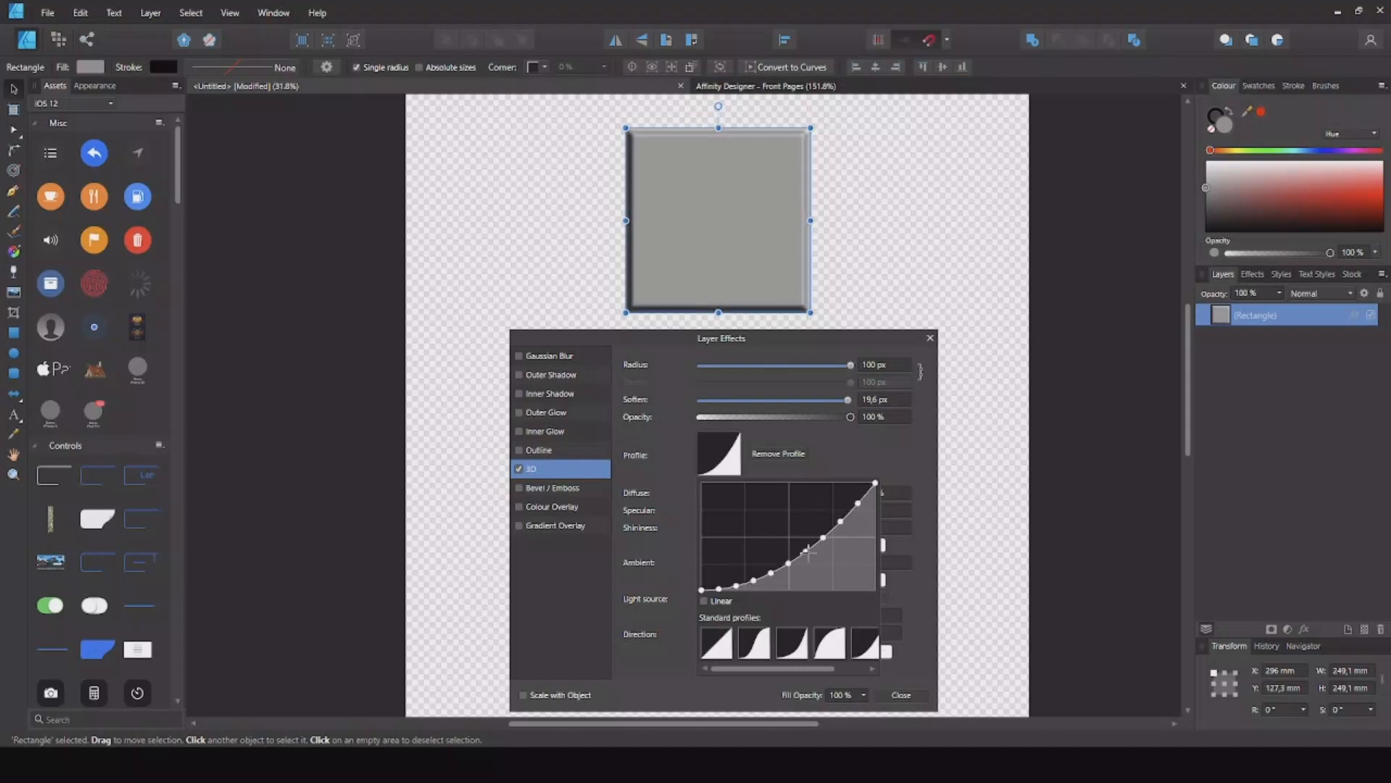
mouse_move(804, 551)
left_mouse_down()
mouse_move(801, 490)
mouse_move(790, 526)
left_mouse_up()
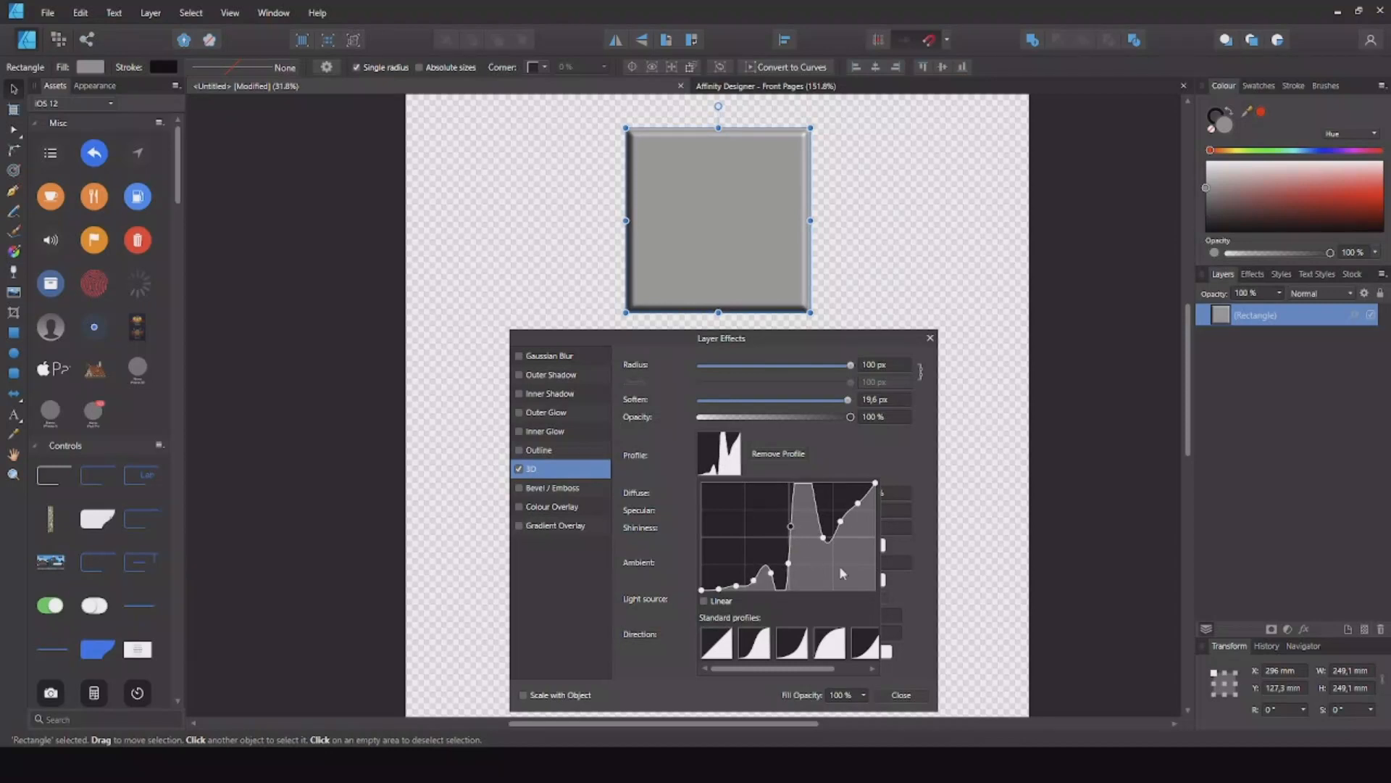
Step: Apply the convex standard profile to the 3D effect and reshape its curve into a wave that rises, dips and rises again
left_click(829, 644)
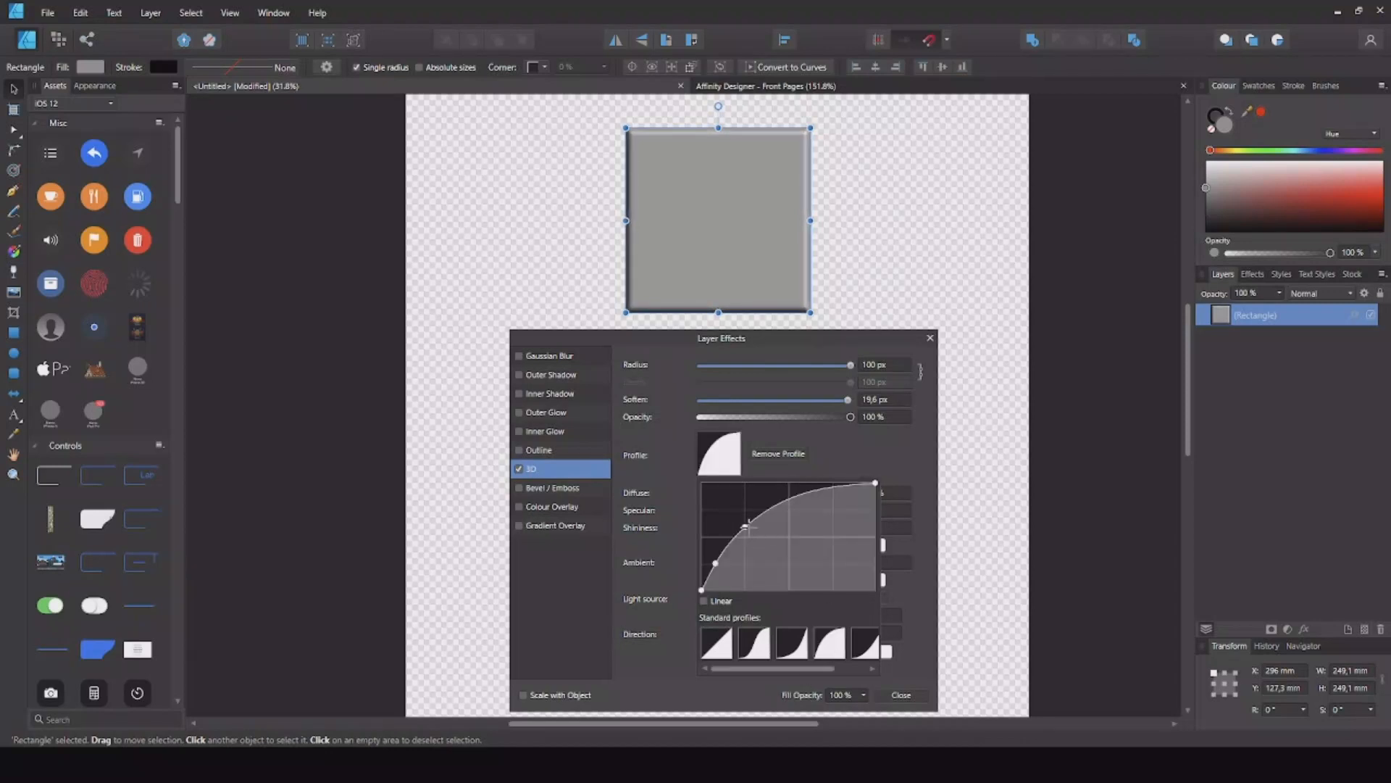
left_click_drag(747, 533, 763, 540)
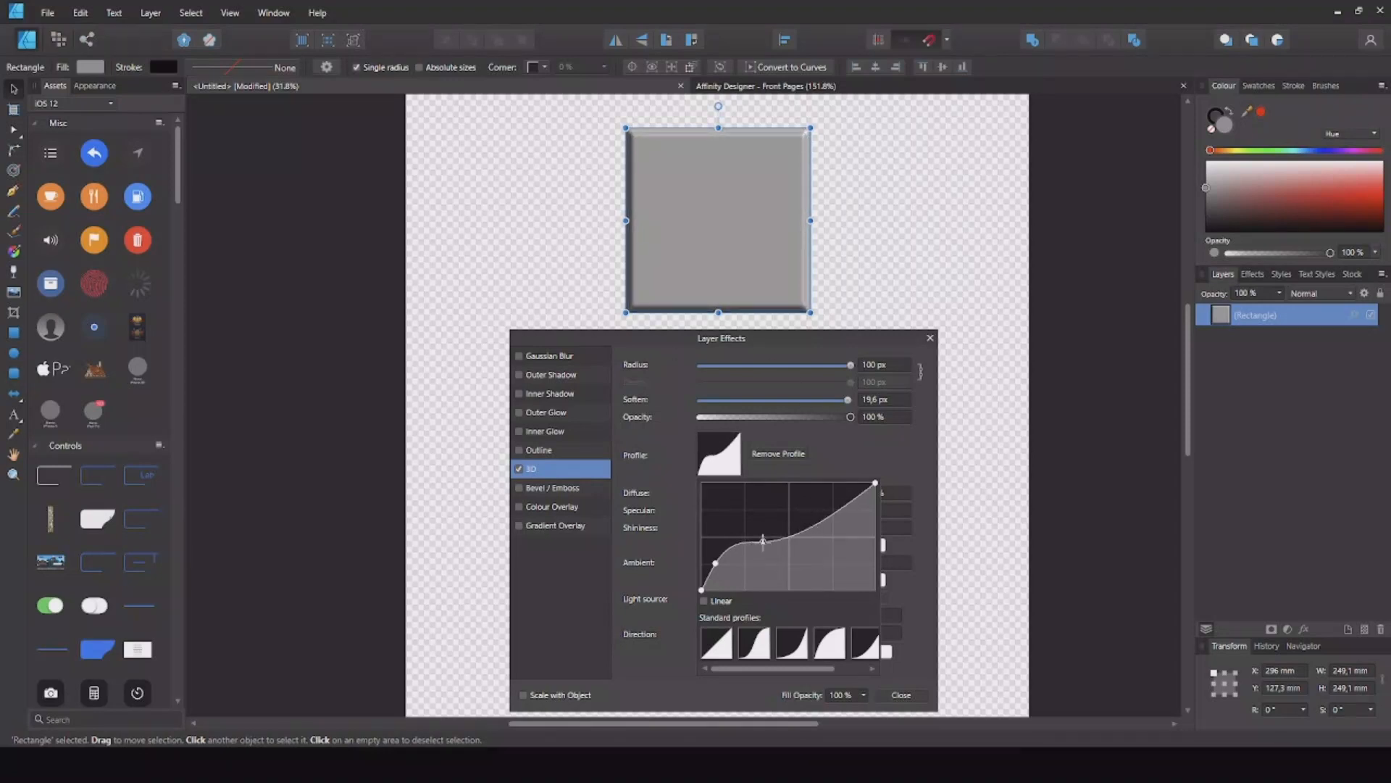
left_click_drag(763, 540, 846, 543)
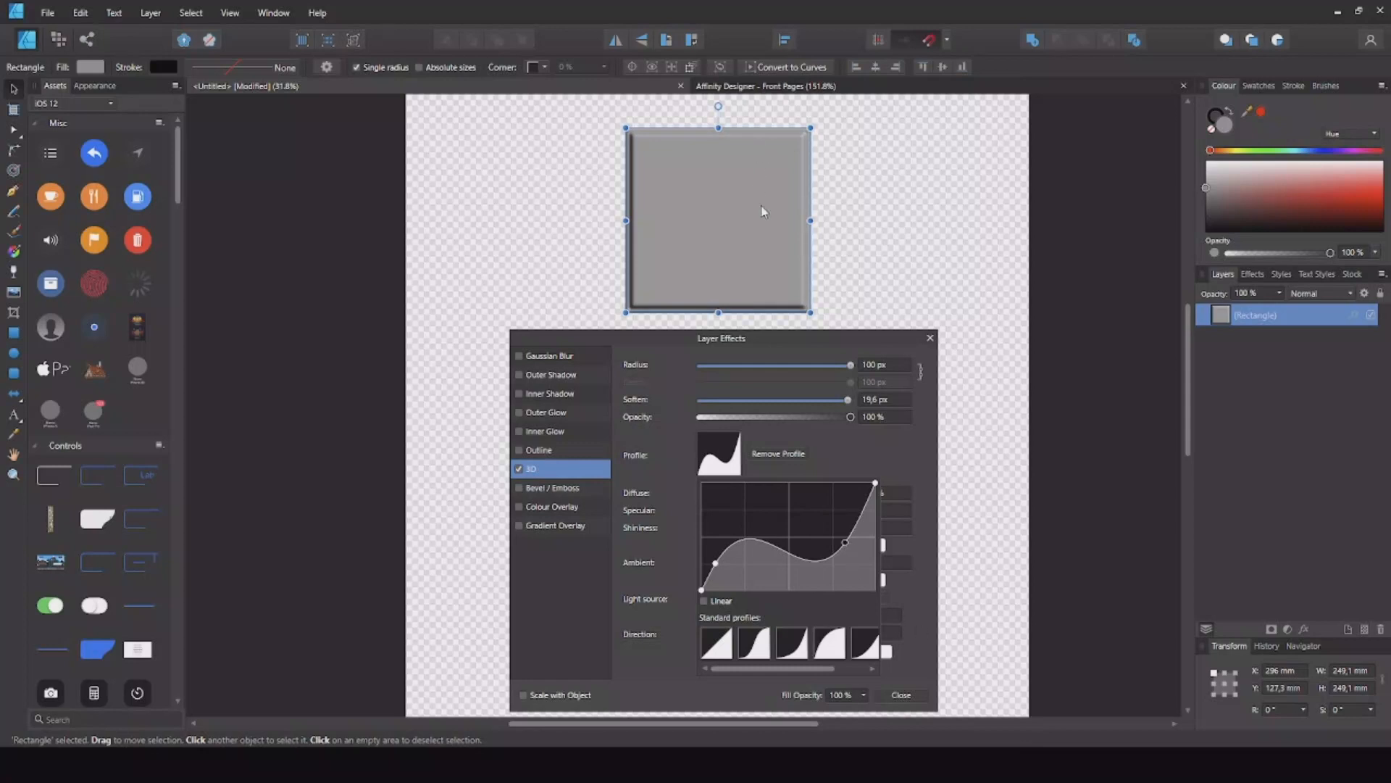
left_click(906, 448)
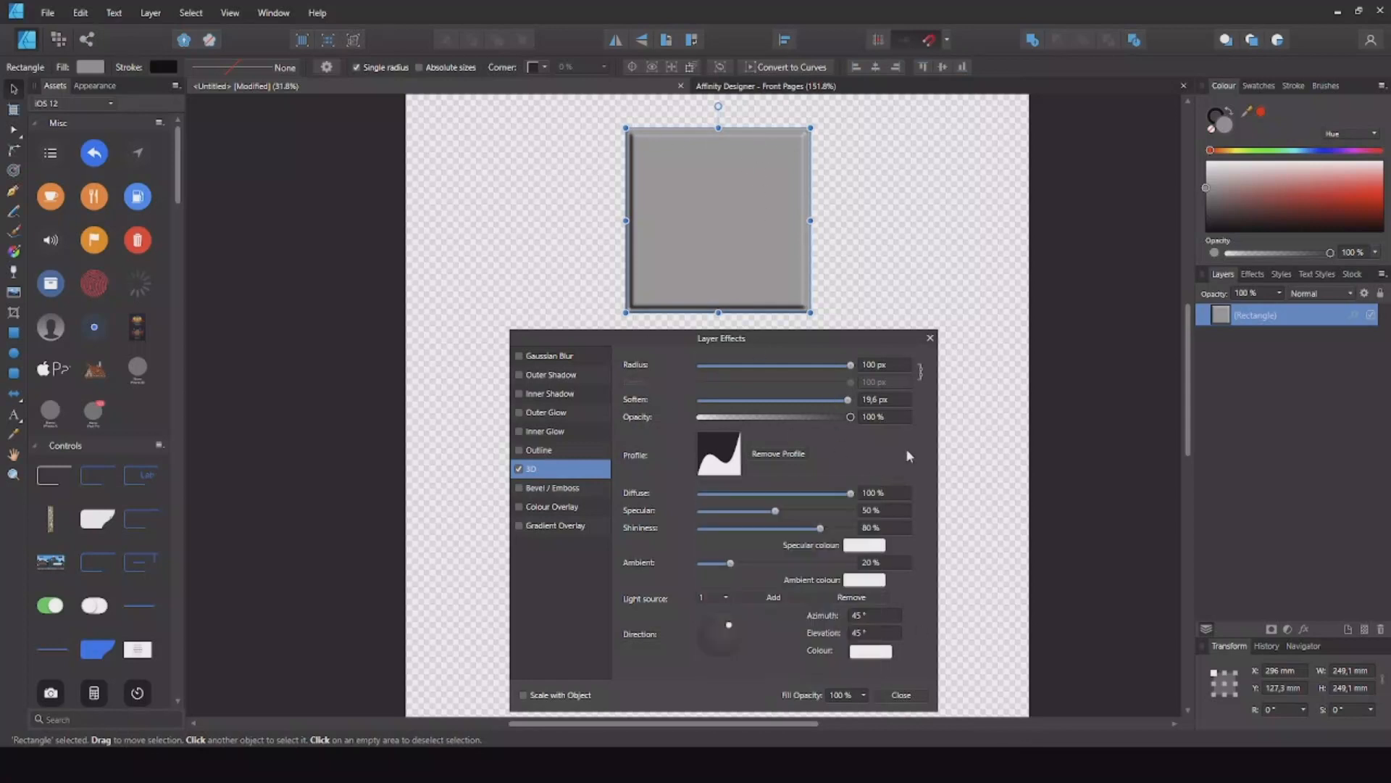
left_click(710, 439)
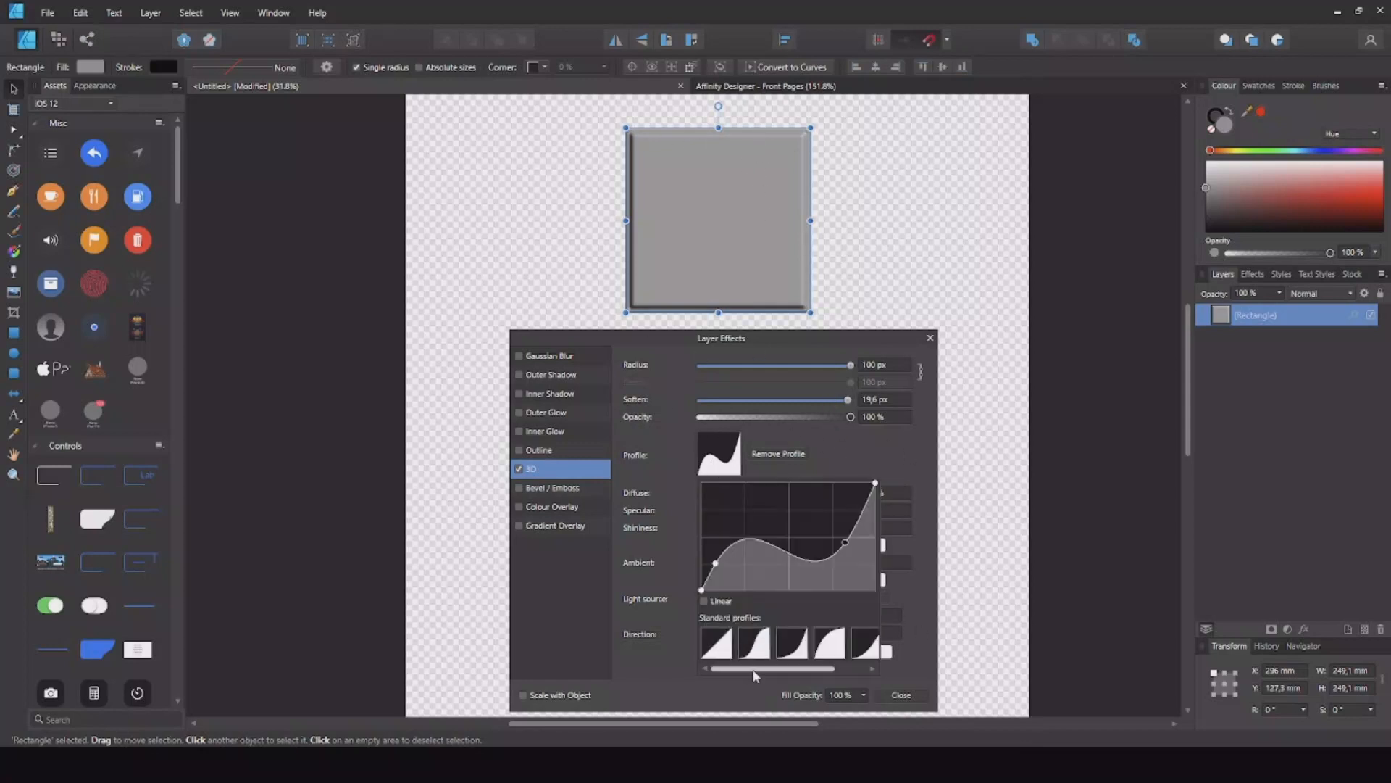
left_click(874, 668)
left_click_drag(865, 676, 641, 639)
left_click(891, 455)
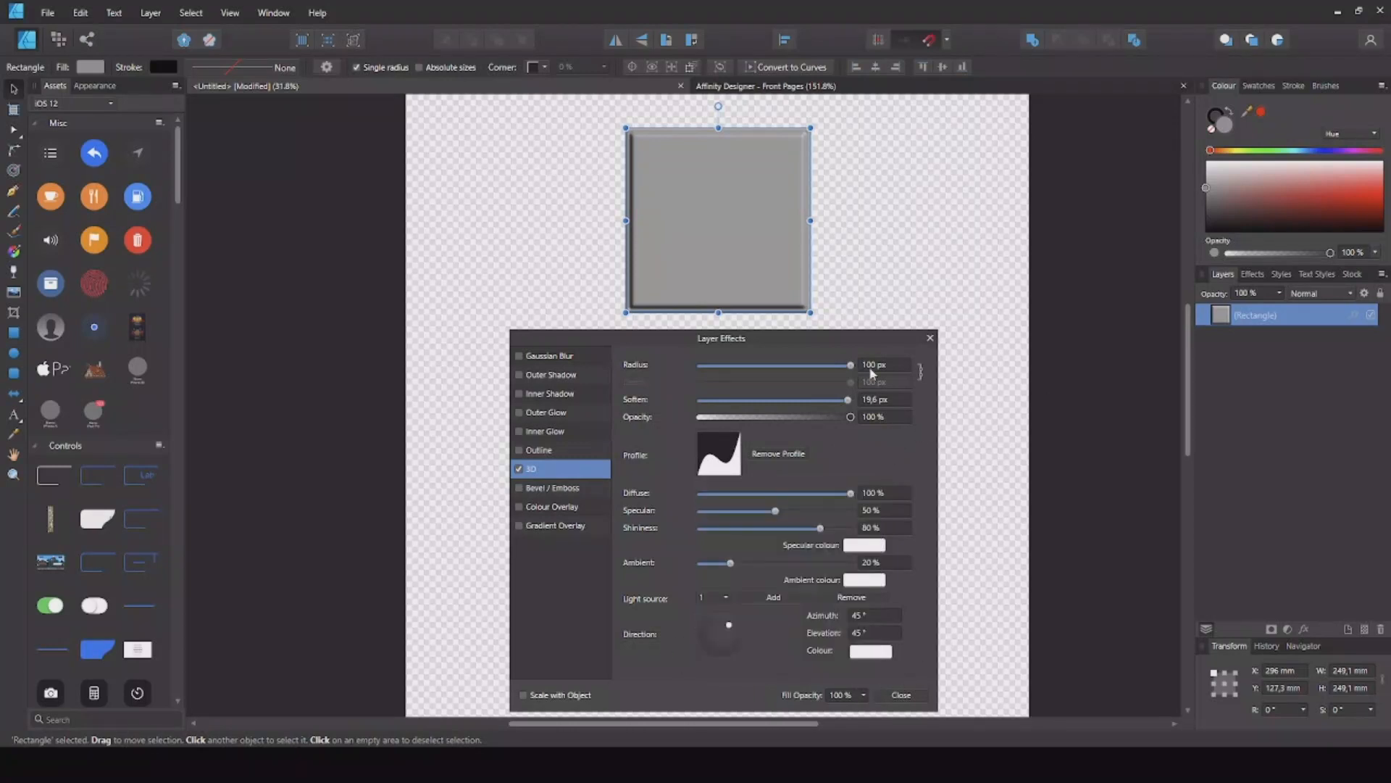
Step: Set the 3D effect's softening to 6 px and its opacity to 91%
left_click_drag(850, 365, 889, 355)
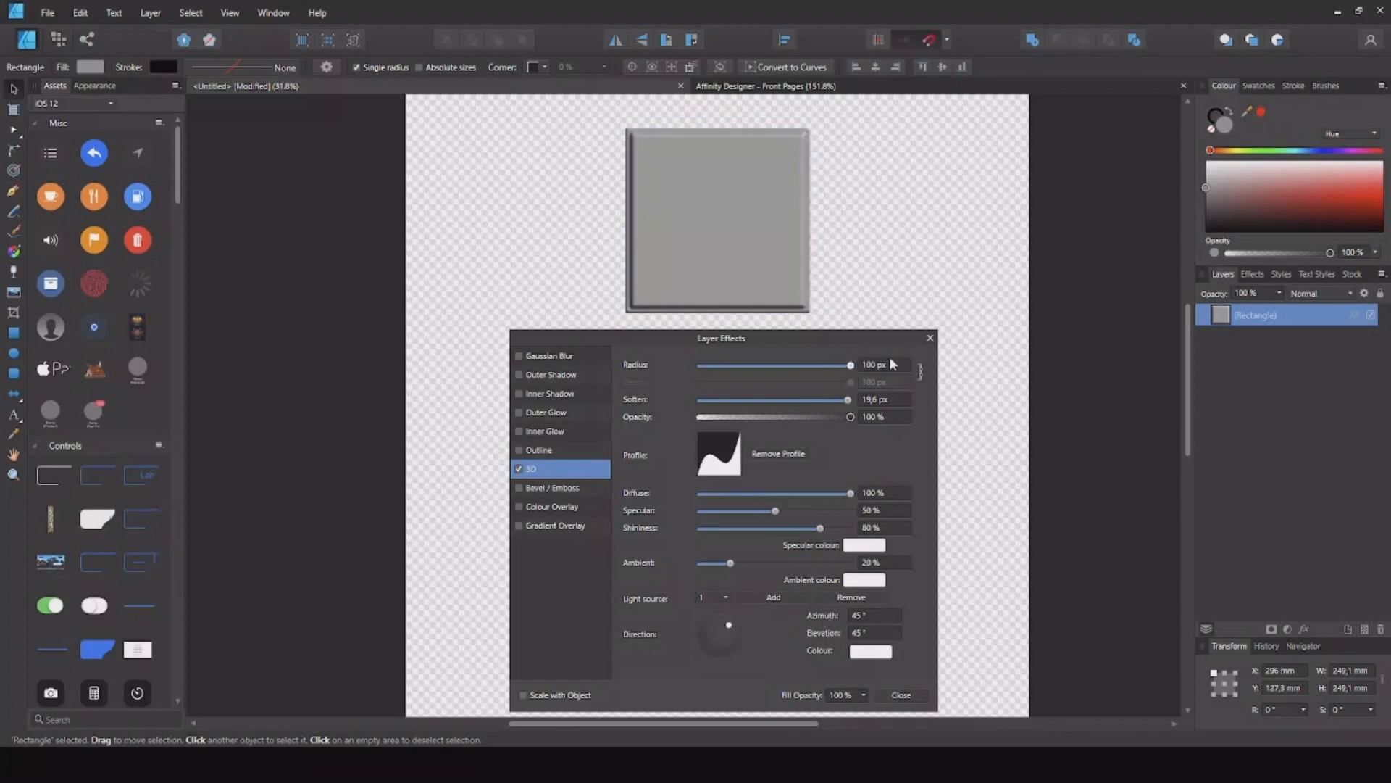
left_click_drag(848, 400, 747, 415)
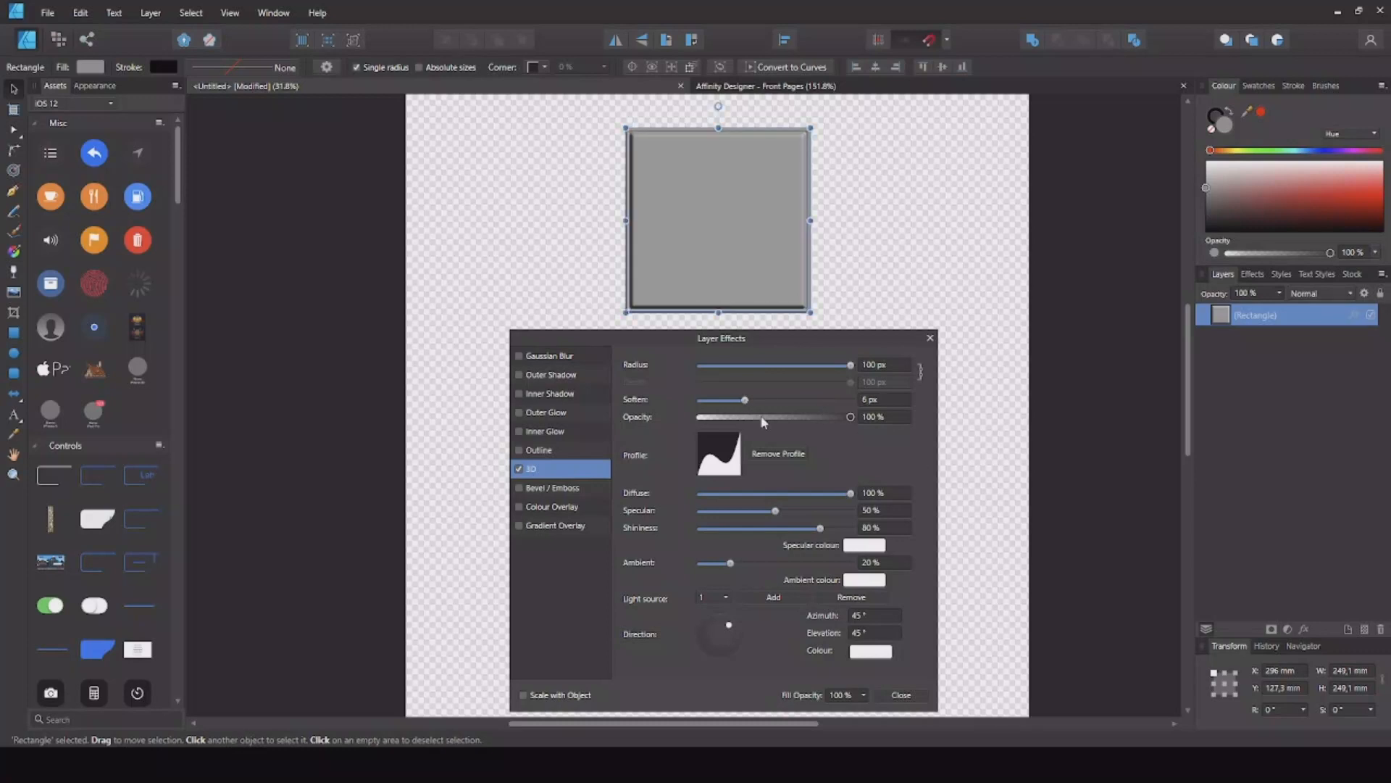
mouse_move(852, 419)
left_mouse_down()
mouse_move(700, 417)
mouse_move(873, 415)
mouse_move(735, 418)
mouse_move(837, 420)
left_mouse_up()
Step: Set the 3D lighting to 15% diffuse, 56% specular, 94% shininess and 63% ambient
mouse_move(852, 498)
left_mouse_down()
mouse_move(765, 500)
mouse_move(866, 516)
mouse_move(700, 529)
mouse_move(846, 533)
left_mouse_up()
mouse_move(781, 529)
left_mouse_down()
mouse_move(732, 529)
mouse_move(841, 528)
mouse_move(719, 501)
mouse_move(803, 501)
mouse_move(722, 502)
left_mouse_up()
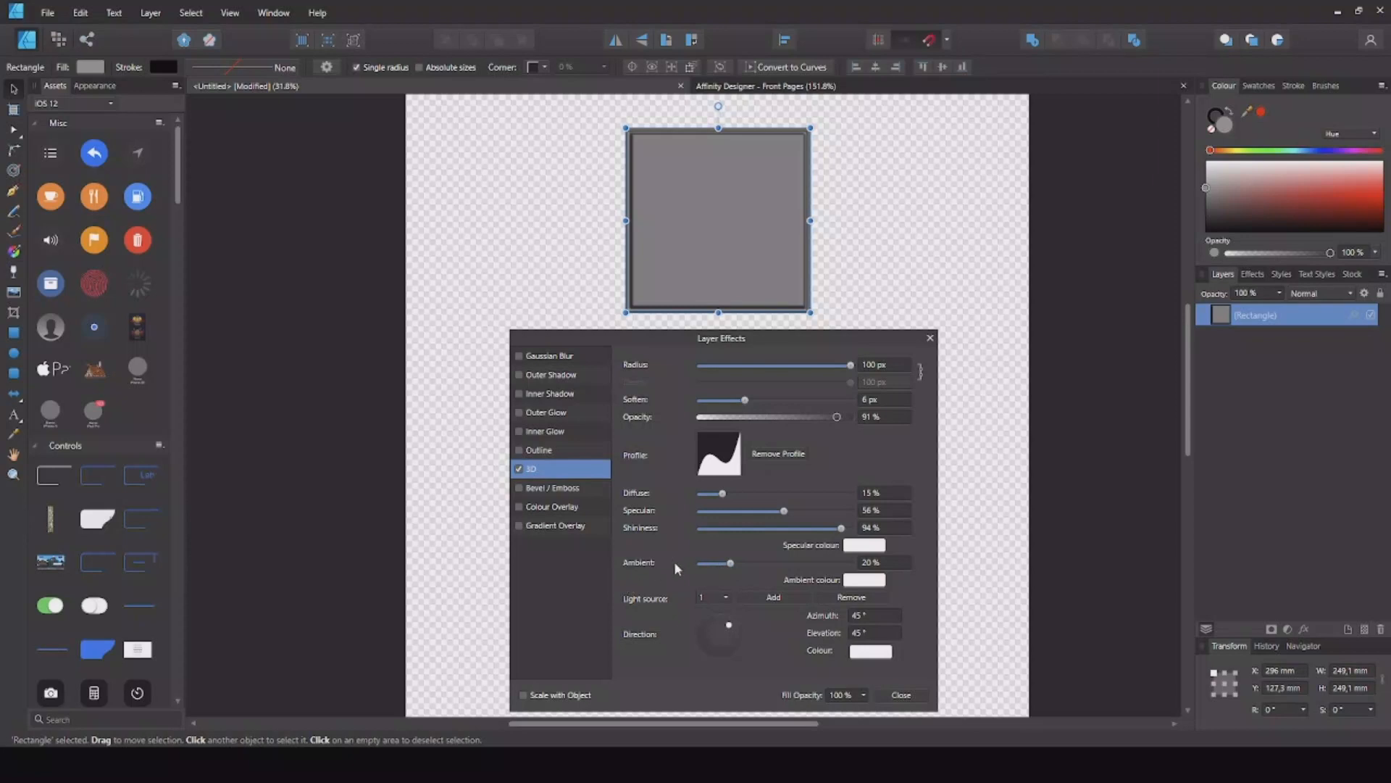
left_click_drag(731, 568, 794, 570)
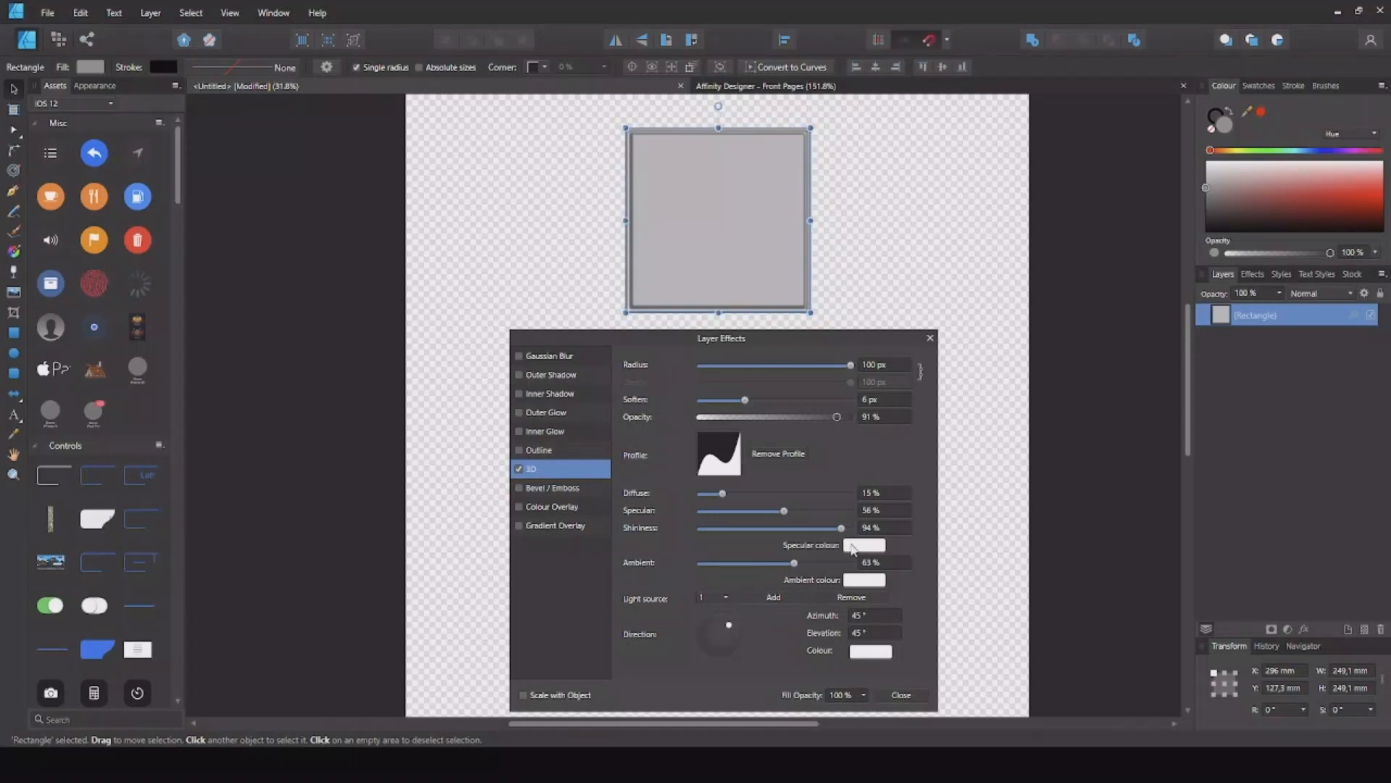
Step: Try other specular colours on the 3D effect and set the specular colour back to white
left_click(863, 547)
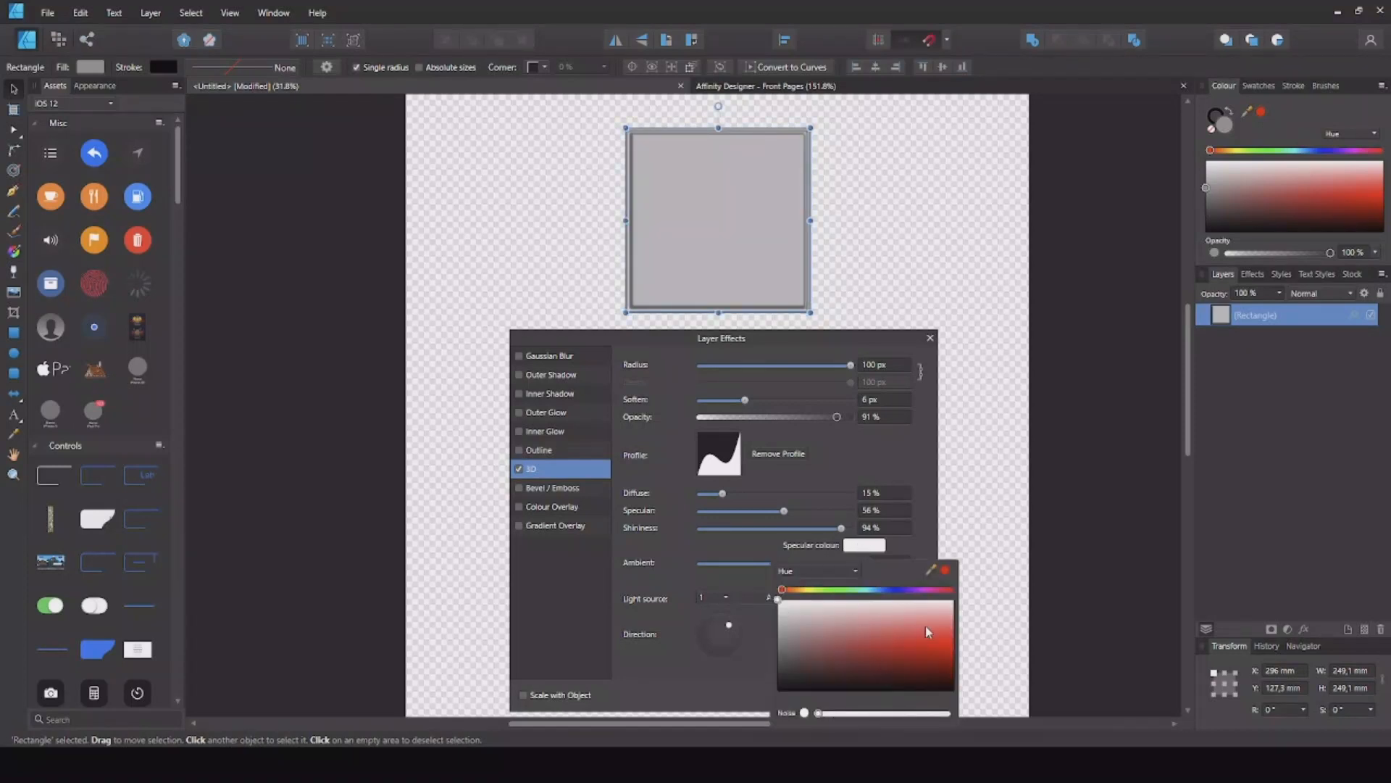
left_click_drag(924, 624, 780, 601)
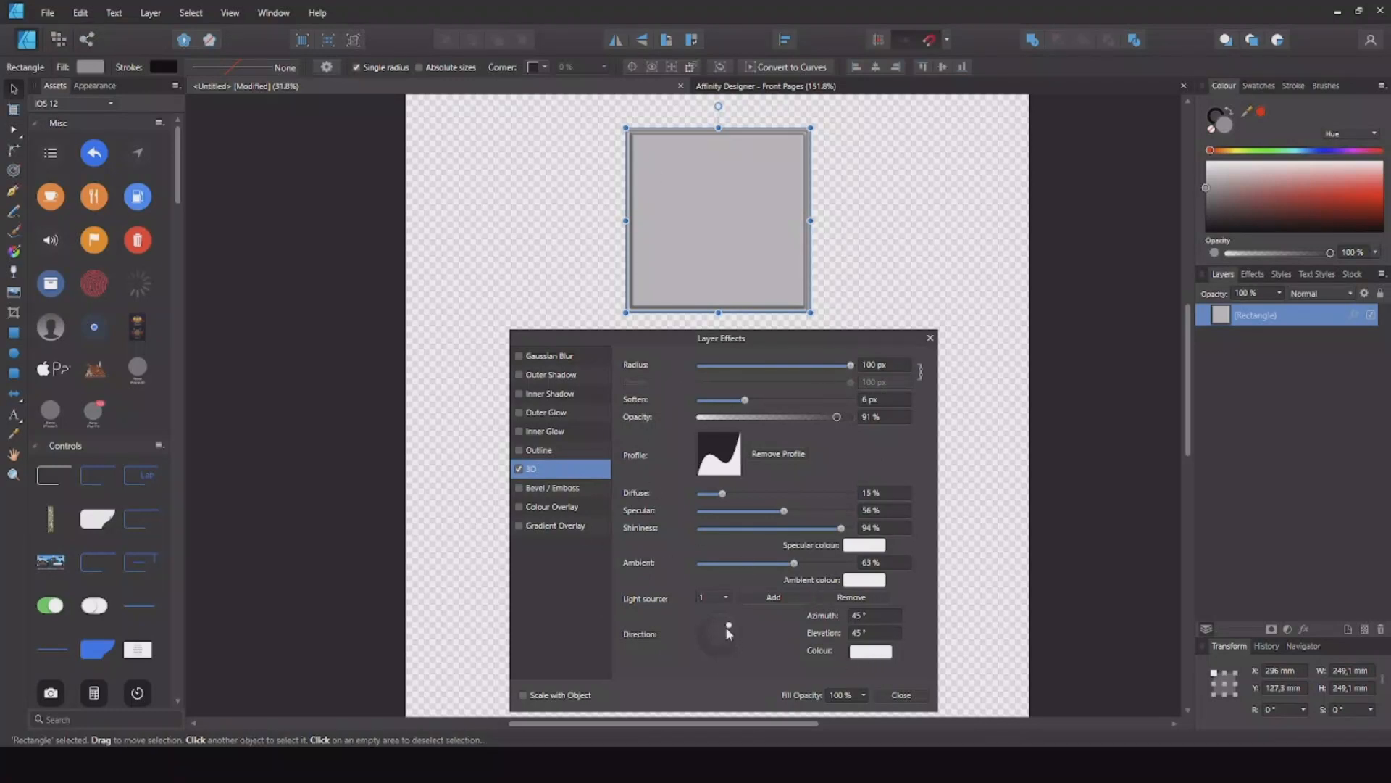
Step: Aim the 3D light source at azimuth -50.7° and elevation 39.2° and give it a muted greyish-red colour
mouse_move(730, 627)
left_mouse_down()
mouse_move(702, 634)
mouse_move(750, 640)
mouse_move(711, 589)
mouse_move(673, 628)
mouse_move(724, 653)
mouse_move(721, 621)
mouse_move(708, 631)
mouse_move(738, 636)
mouse_move(710, 642)
mouse_move(729, 646)
left_mouse_up()
left_click(872, 656)
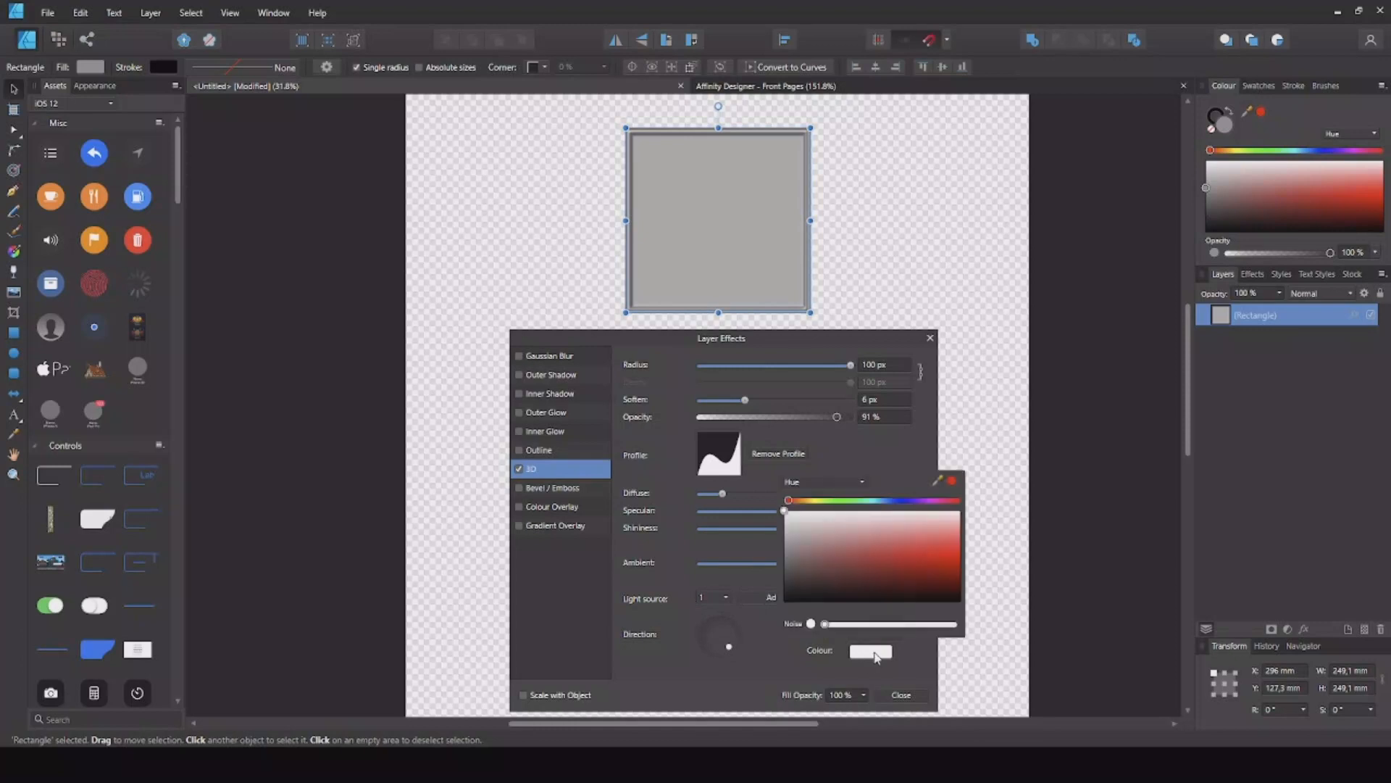
left_click_drag(940, 557, 958, 556)
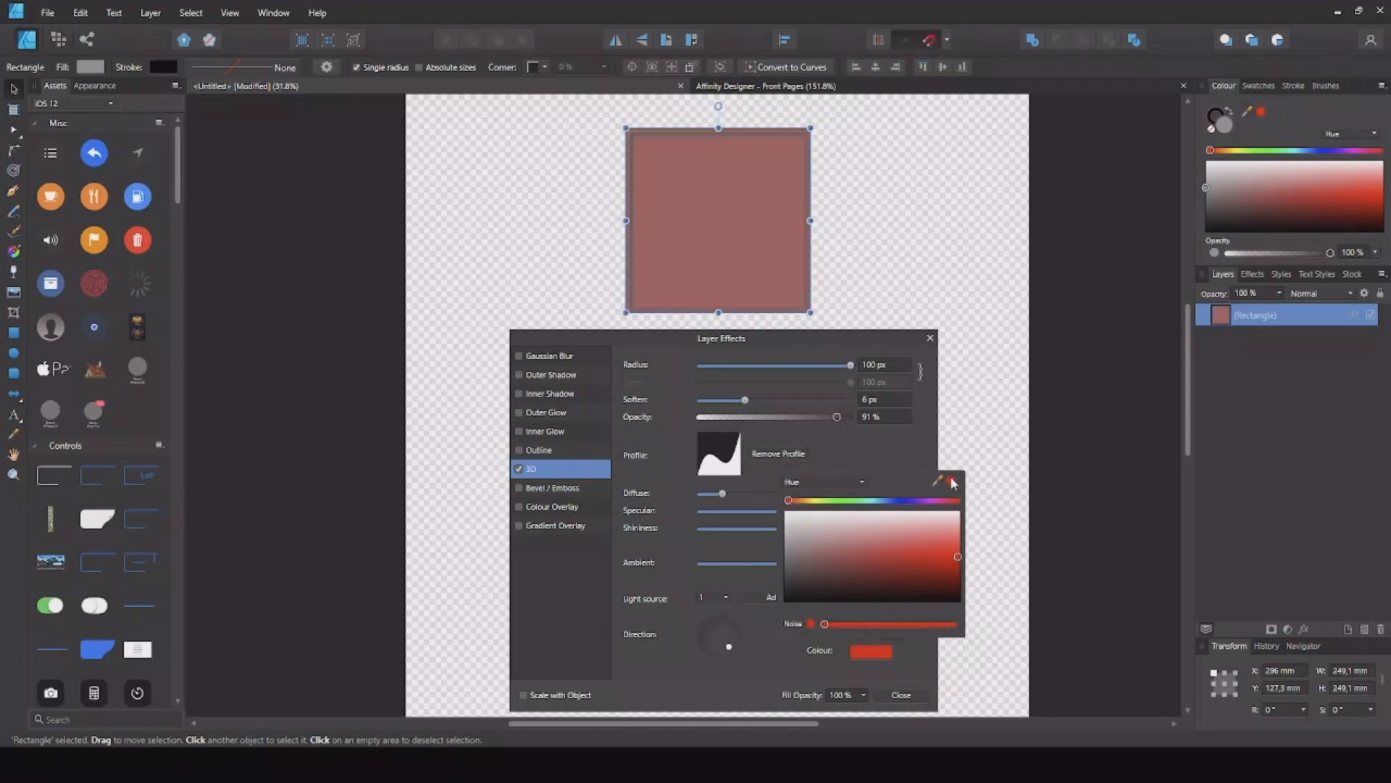
mouse_move(810, 540)
left_mouse_down()
mouse_move(803, 590)
mouse_move(812, 549)
left_mouse_up()
left_click(670, 649)
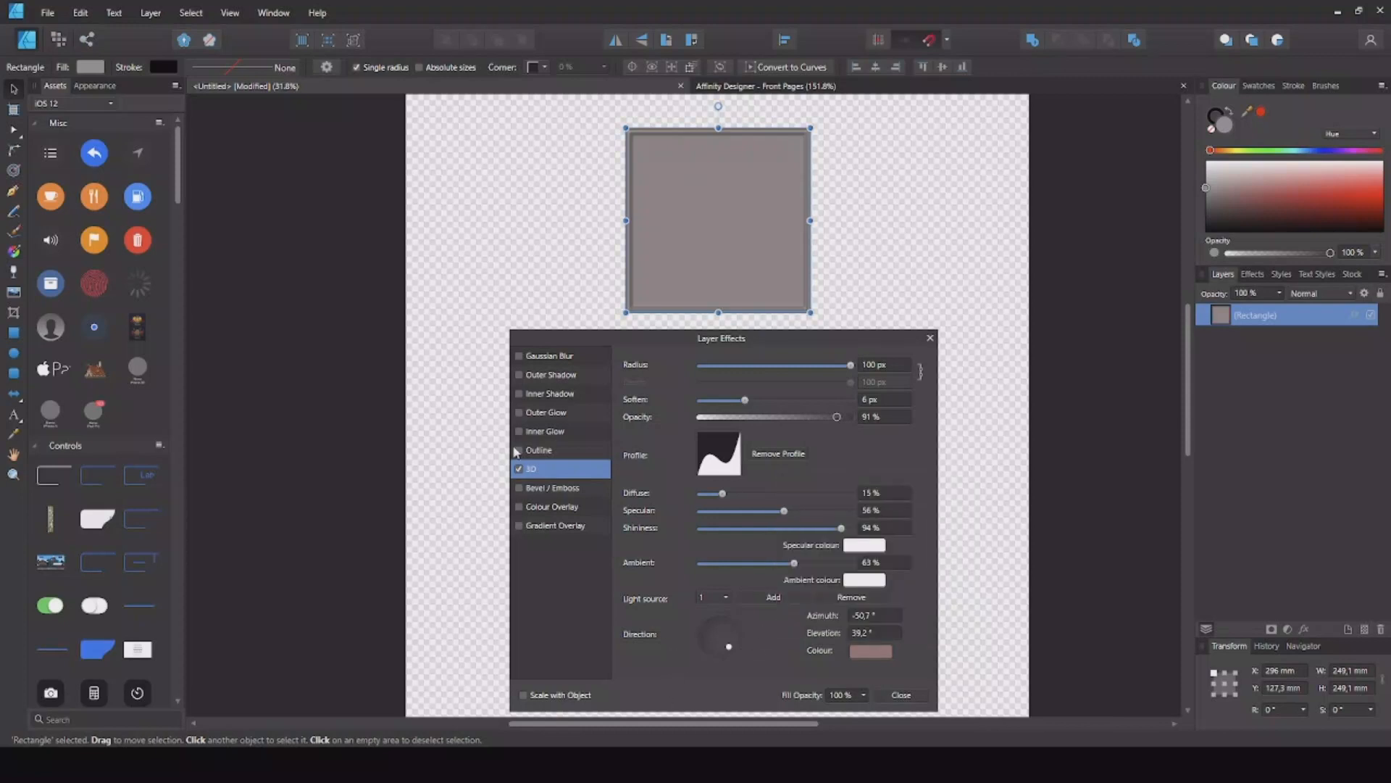
Step: Replace the 3D effect with a Pillow Bevel / Emboss of 100 px radius and 3.1 px softening, lit from azimuth 128.2° and elevation 0°
left_click(519, 469)
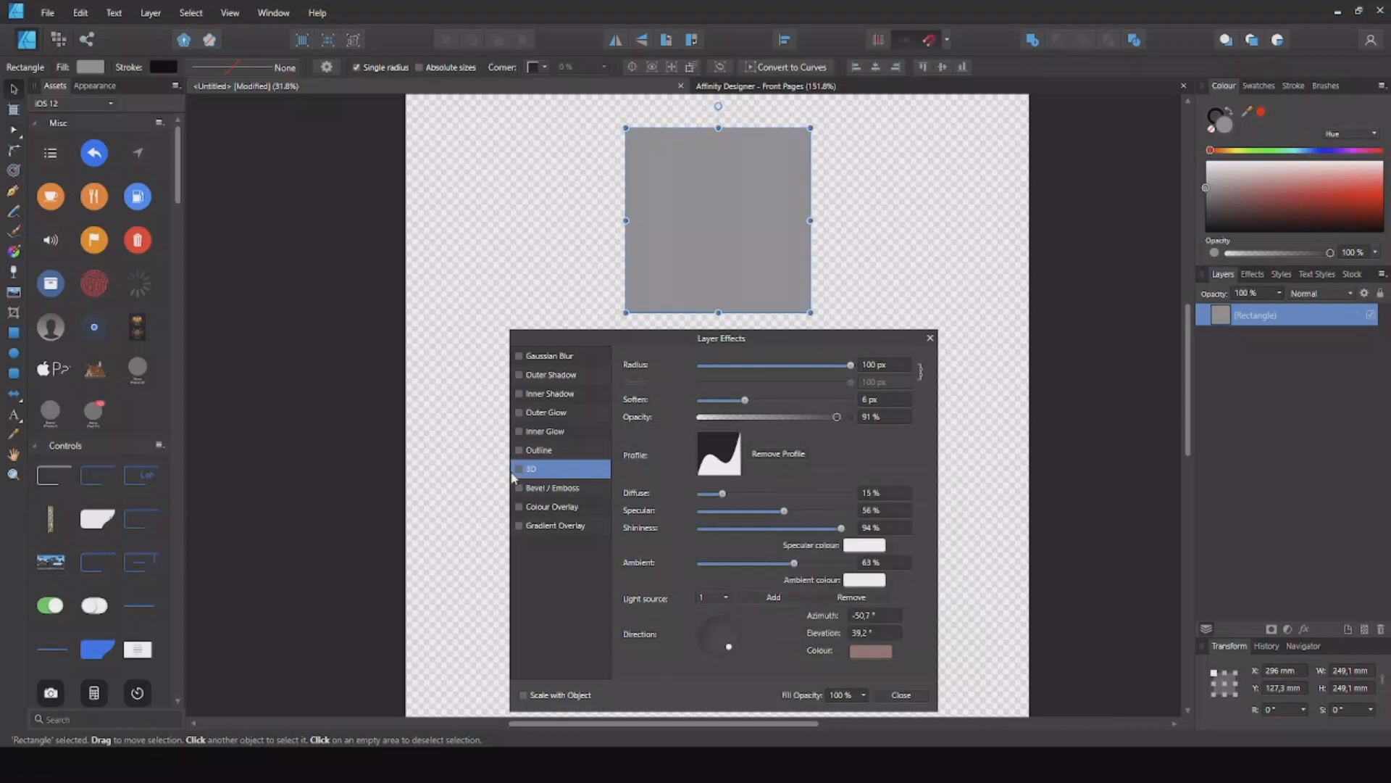
left_click(560, 491)
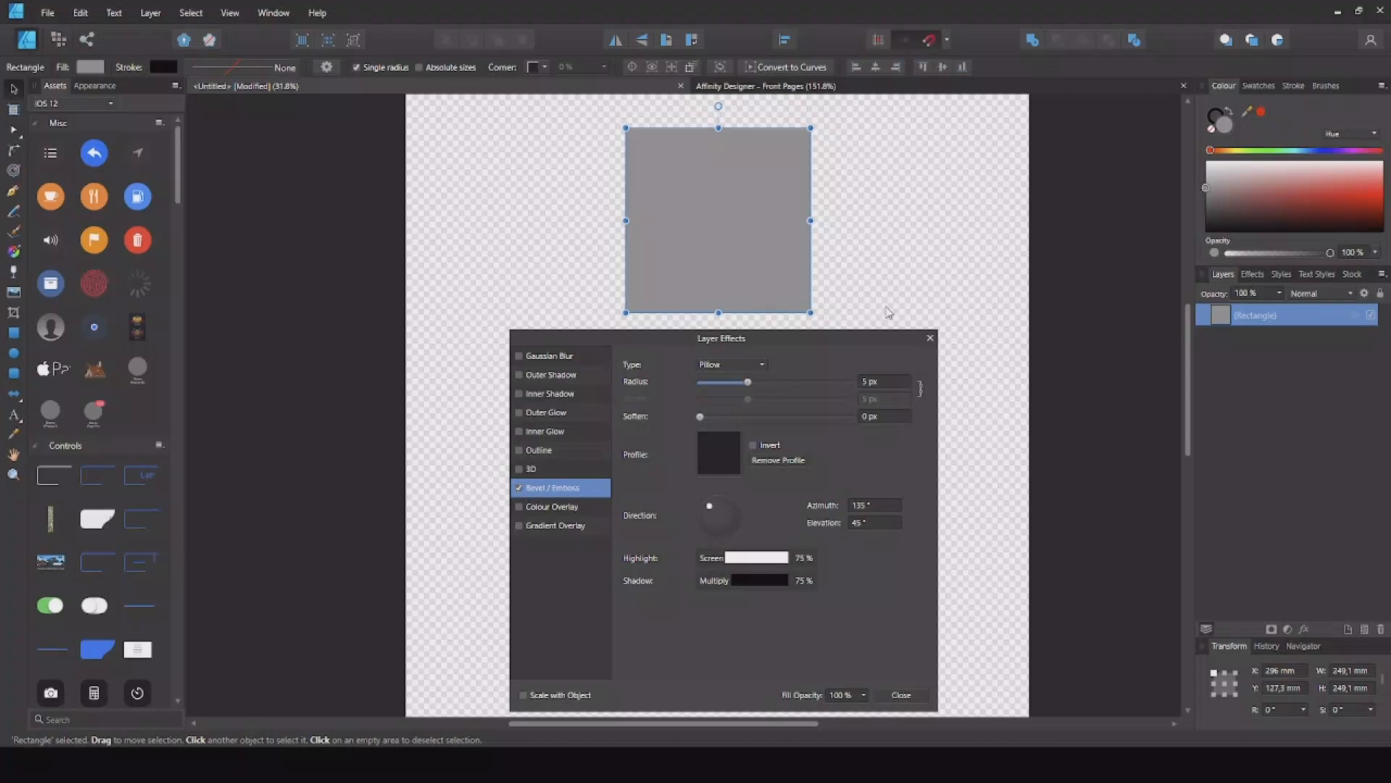
left_click_drag(746, 384, 808, 291)
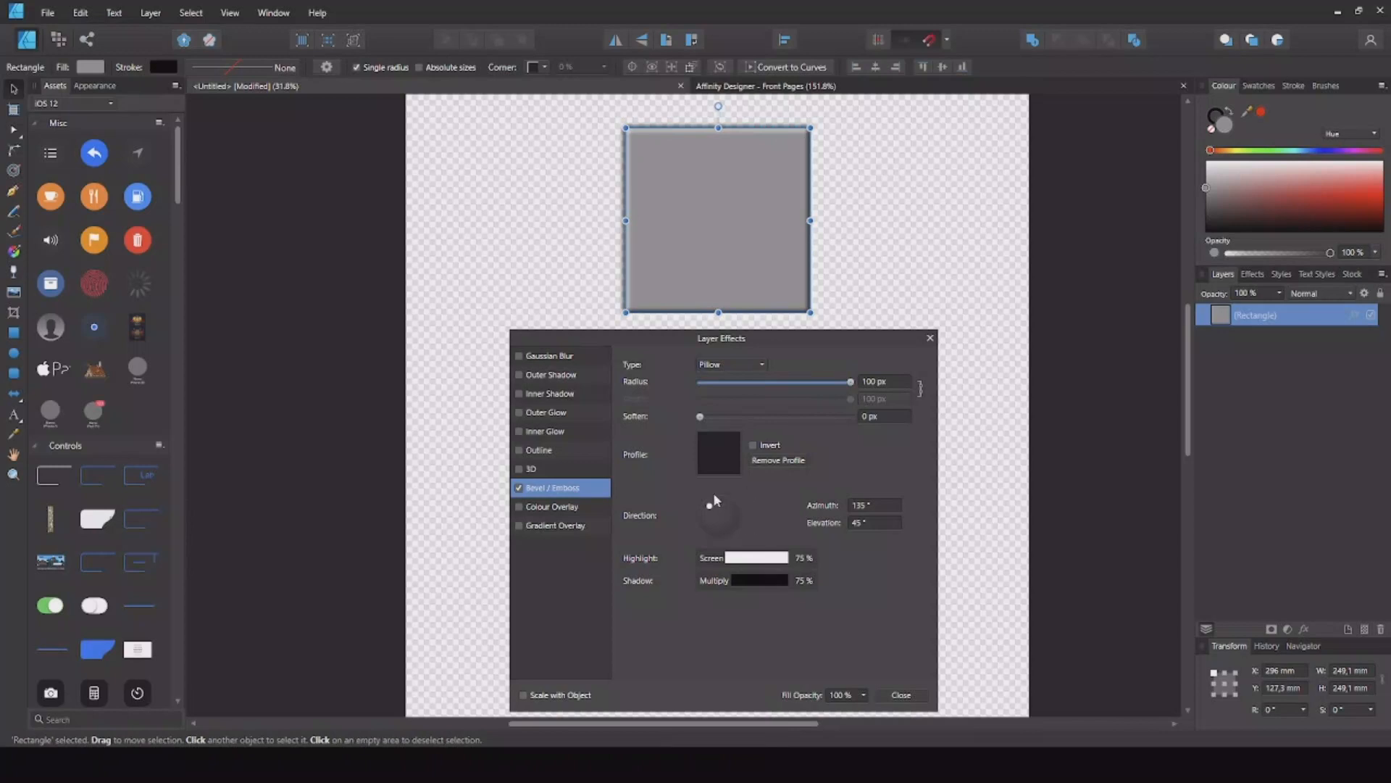
mouse_move(708, 507)
left_mouse_down()
mouse_move(711, 528)
mouse_move(739, 526)
mouse_move(739, 497)
mouse_move(688, 497)
mouse_move(710, 532)
mouse_move(743, 507)
mouse_move(675, 463)
left_mouse_up()
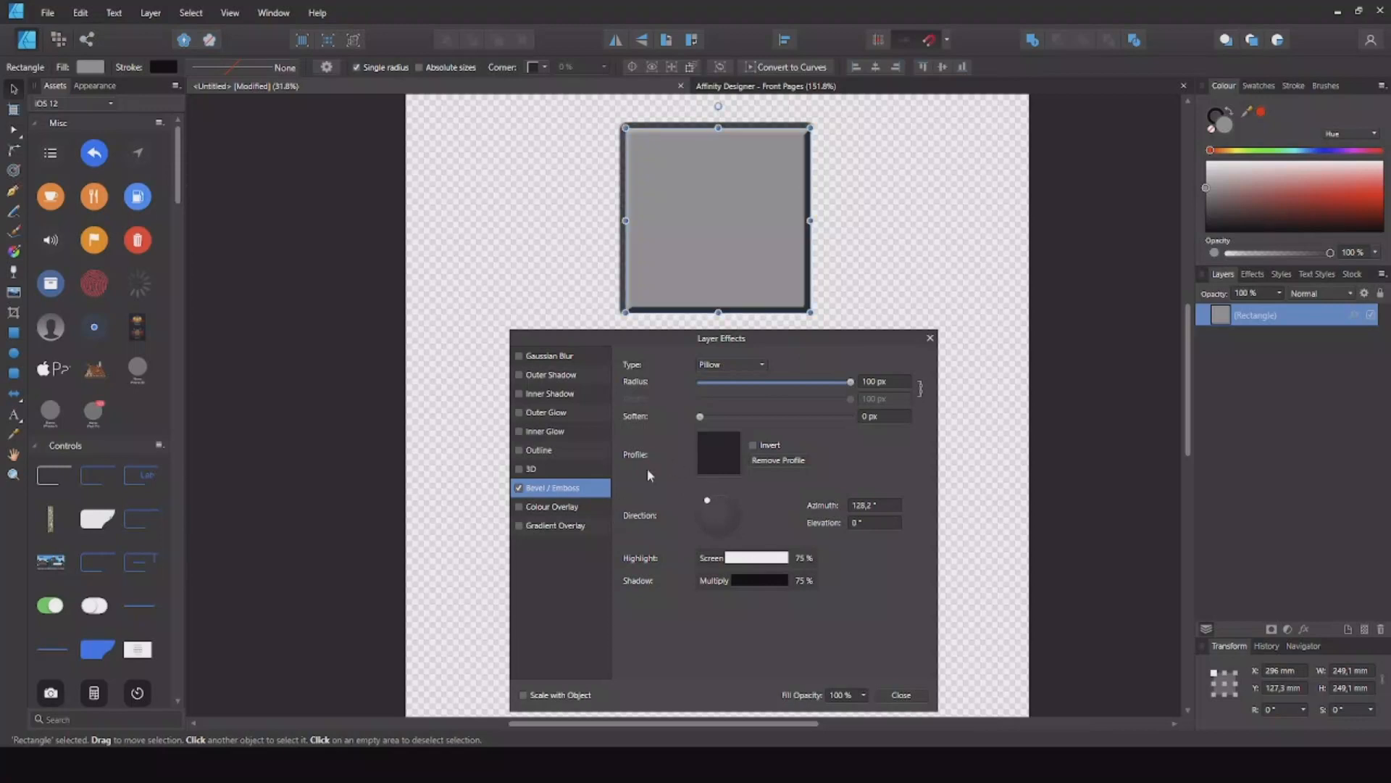
mouse_move(701, 418)
left_mouse_down()
mouse_move(923, 426)
mouse_move(626, 424)
mouse_move(878, 434)
mouse_move(723, 420)
left_mouse_up()
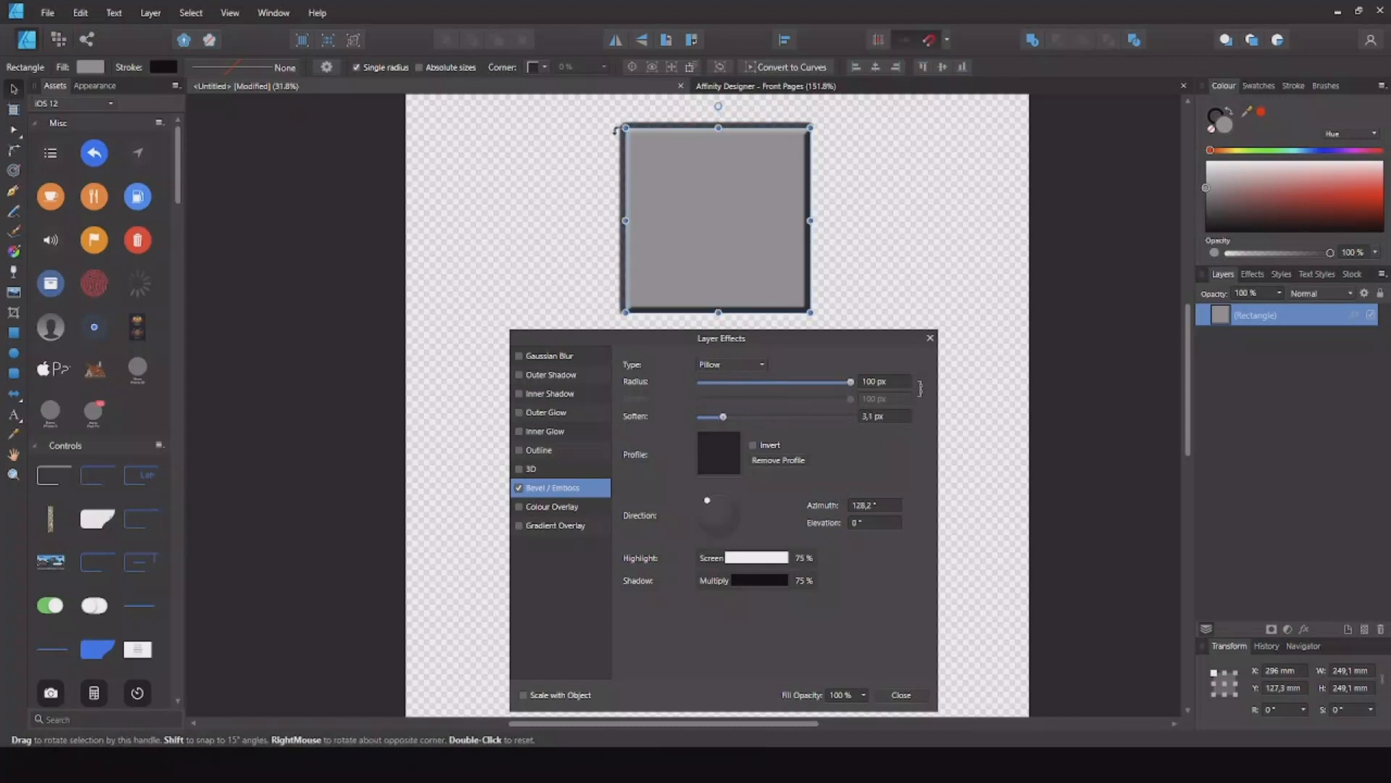
Step: Try the Emboss bevel type with its light direction at azimuth 150.9° and elevation 79.2°
left_click(732, 364)
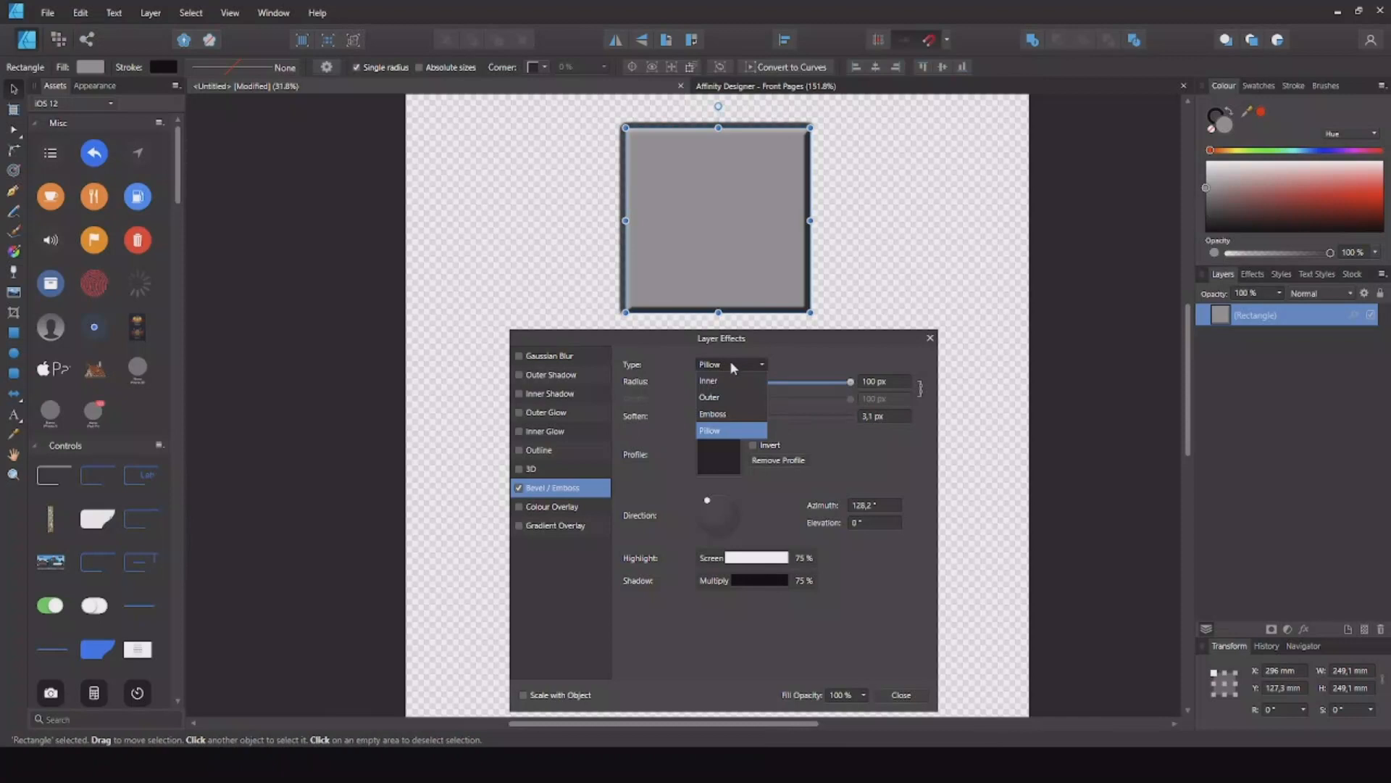
left_click(713, 414)
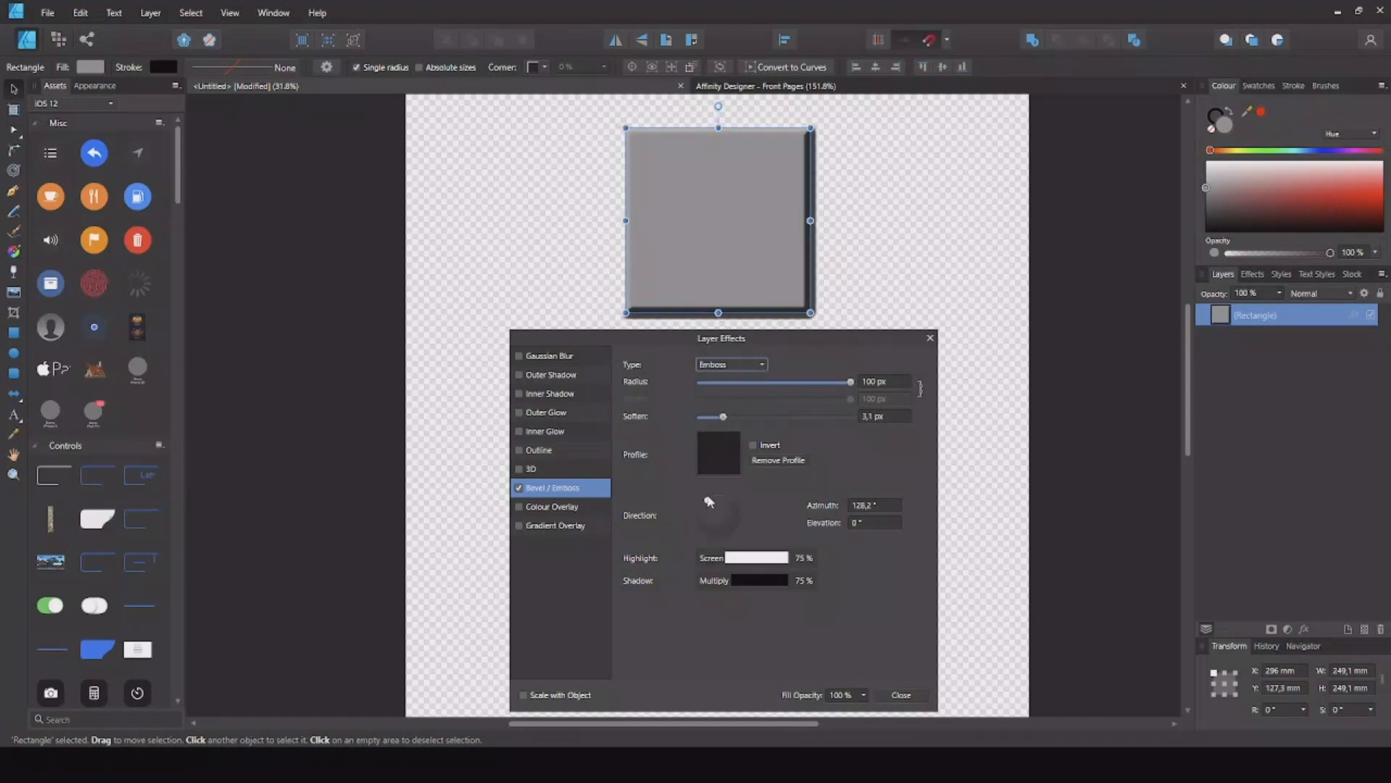
left_click_drag(709, 501, 715, 514)
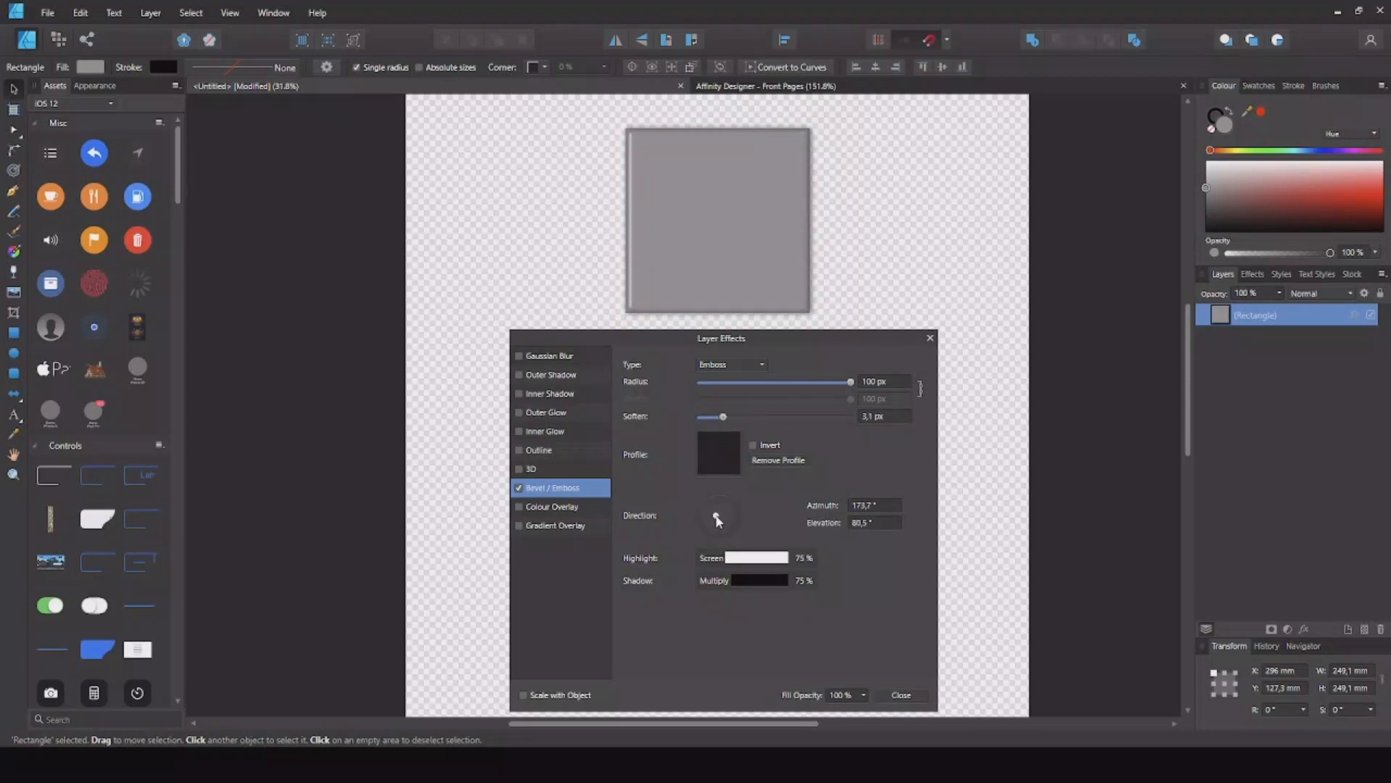
left_click(650, 267)
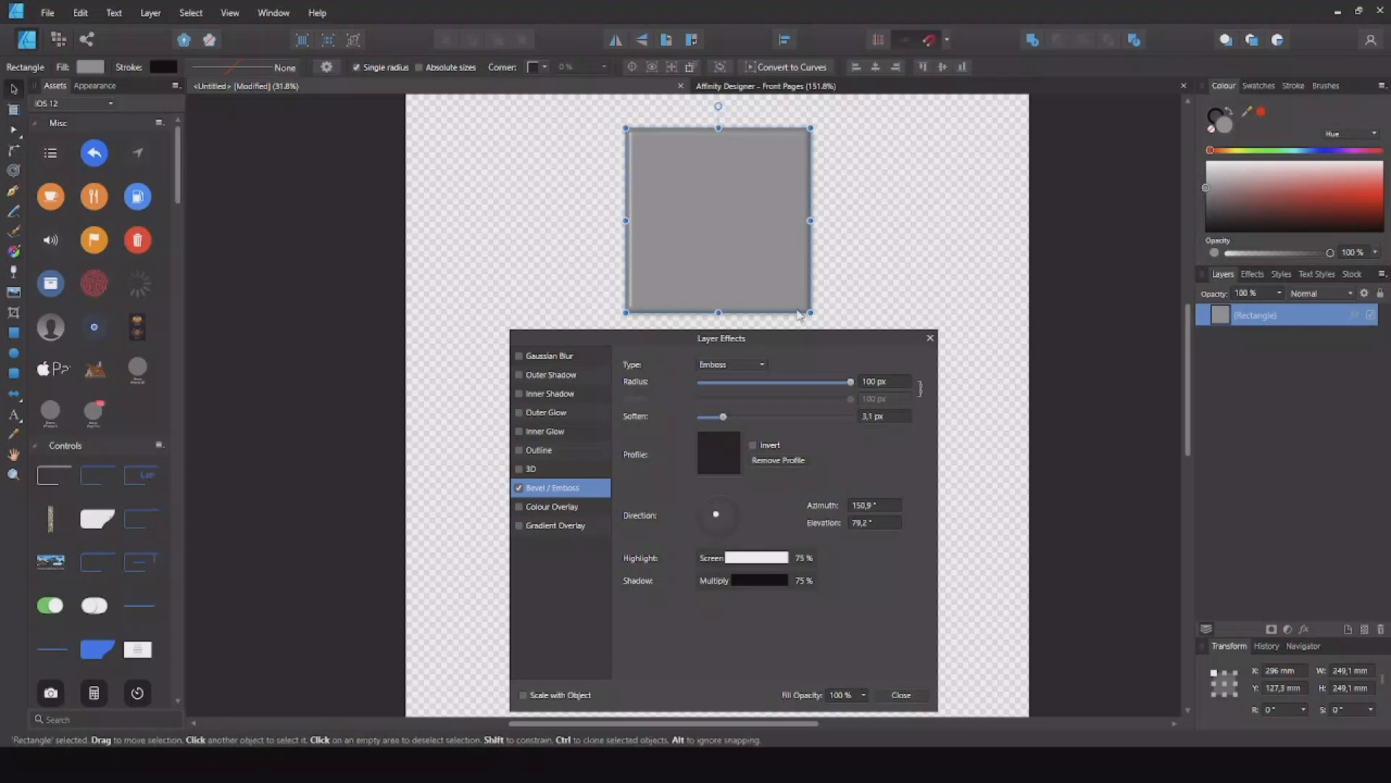
Step: Try the Outer bevel type with its light direction at azimuth 106.3° and elevation 0°
left_click(730, 363)
left_click(723, 398)
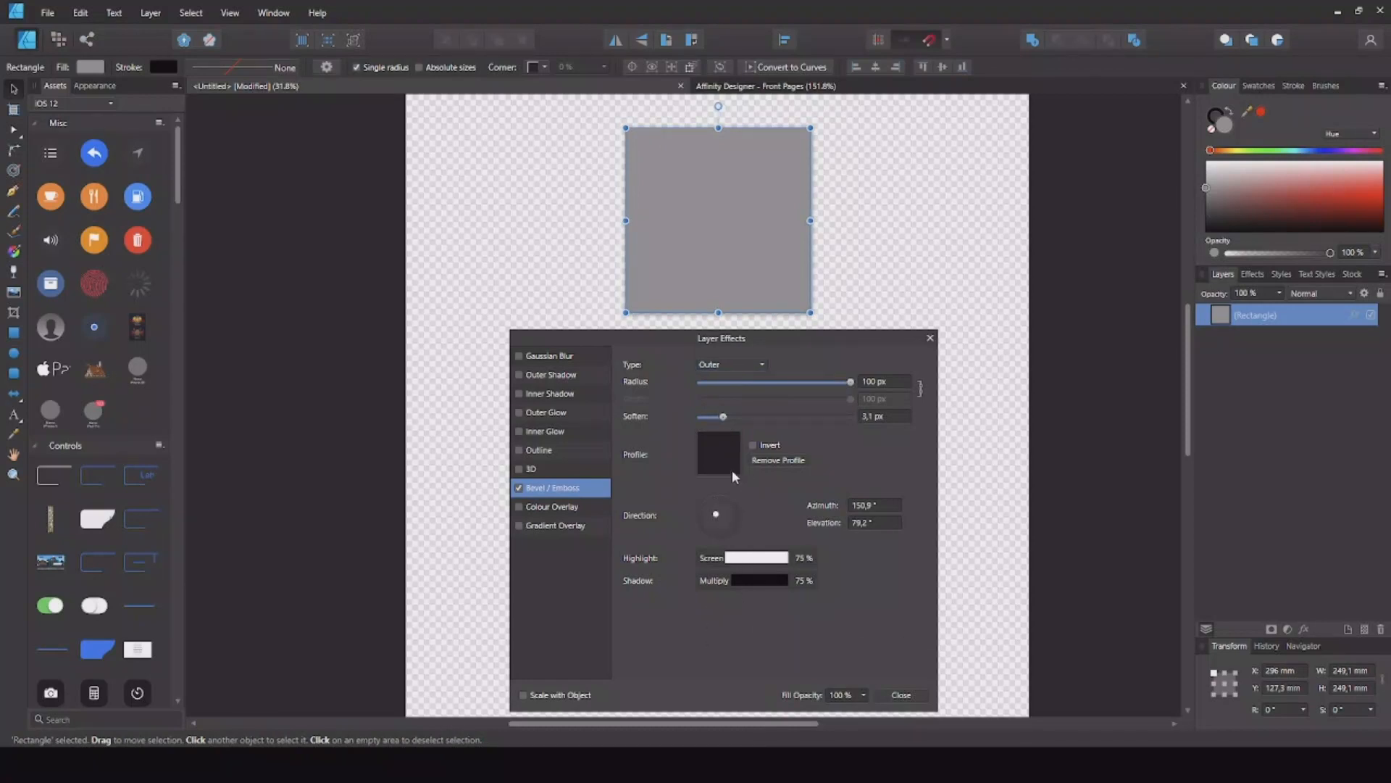
mouse_move(715, 513)
left_mouse_down()
mouse_move(732, 478)
mouse_move(716, 478)
mouse_move(765, 477)
mouse_move(652, 554)
mouse_move(712, 491)
left_mouse_up()
Step: Set the bevel type to Inner and its light direction to azimuth 88.6° and elevation 41.8°
left_click(739, 363)
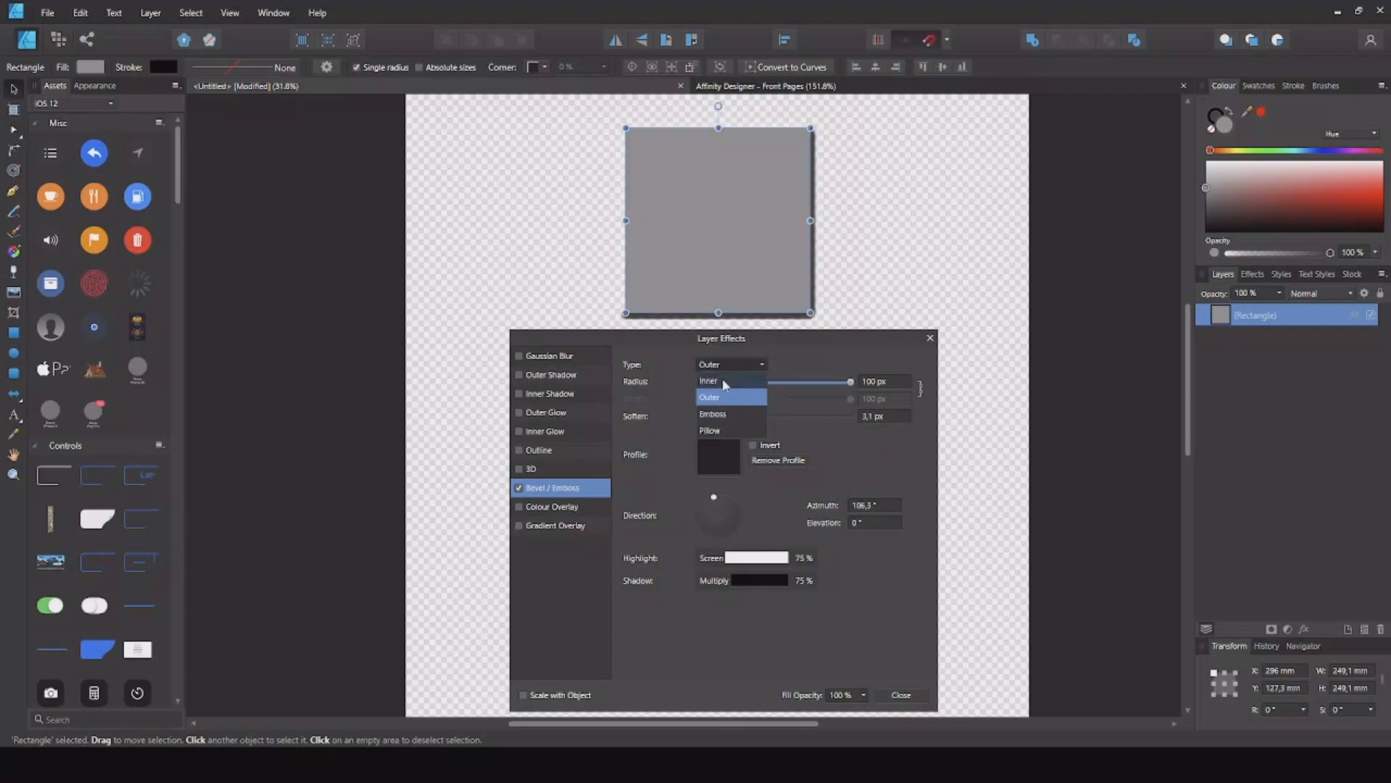
left_click(724, 381)
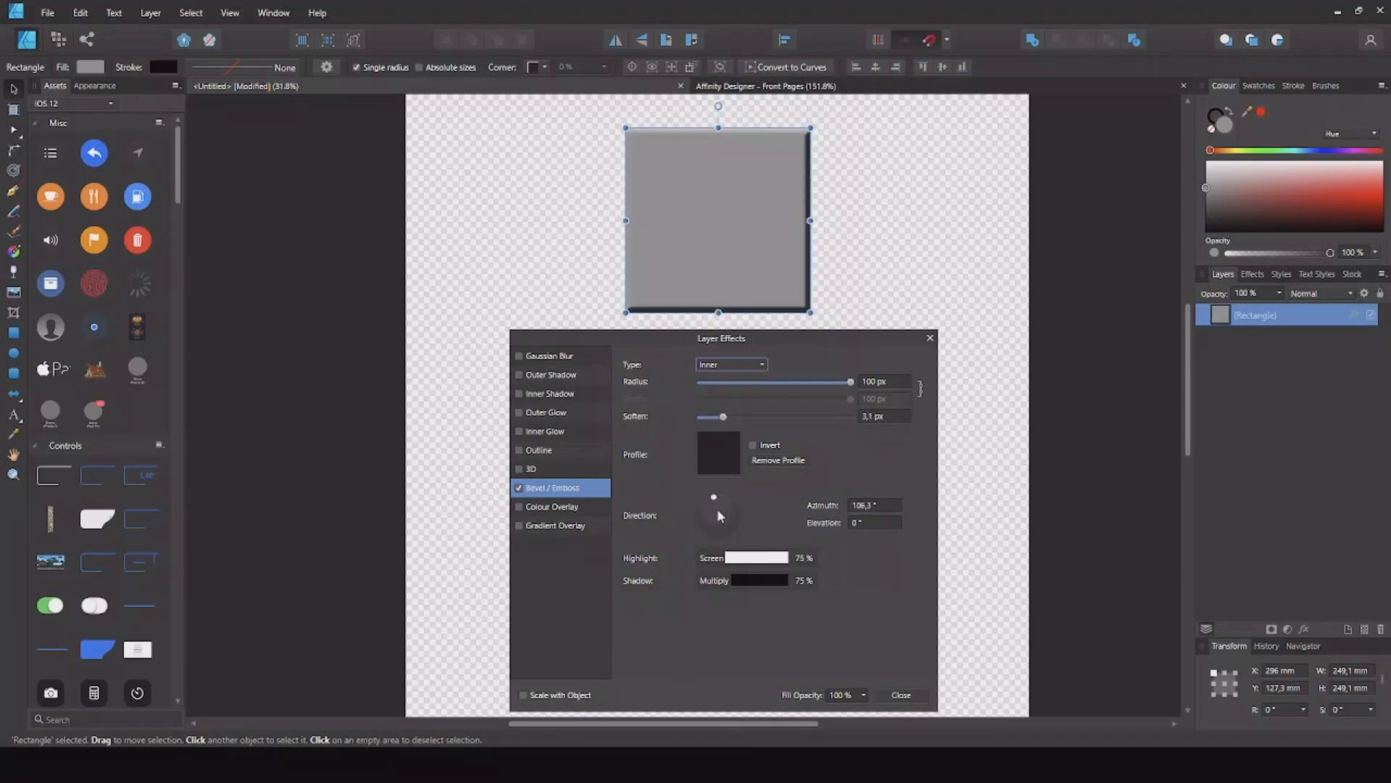
mouse_move(718, 512)
left_mouse_down()
mouse_move(693, 520)
mouse_move(728, 540)
mouse_move(767, 477)
left_mouse_up()
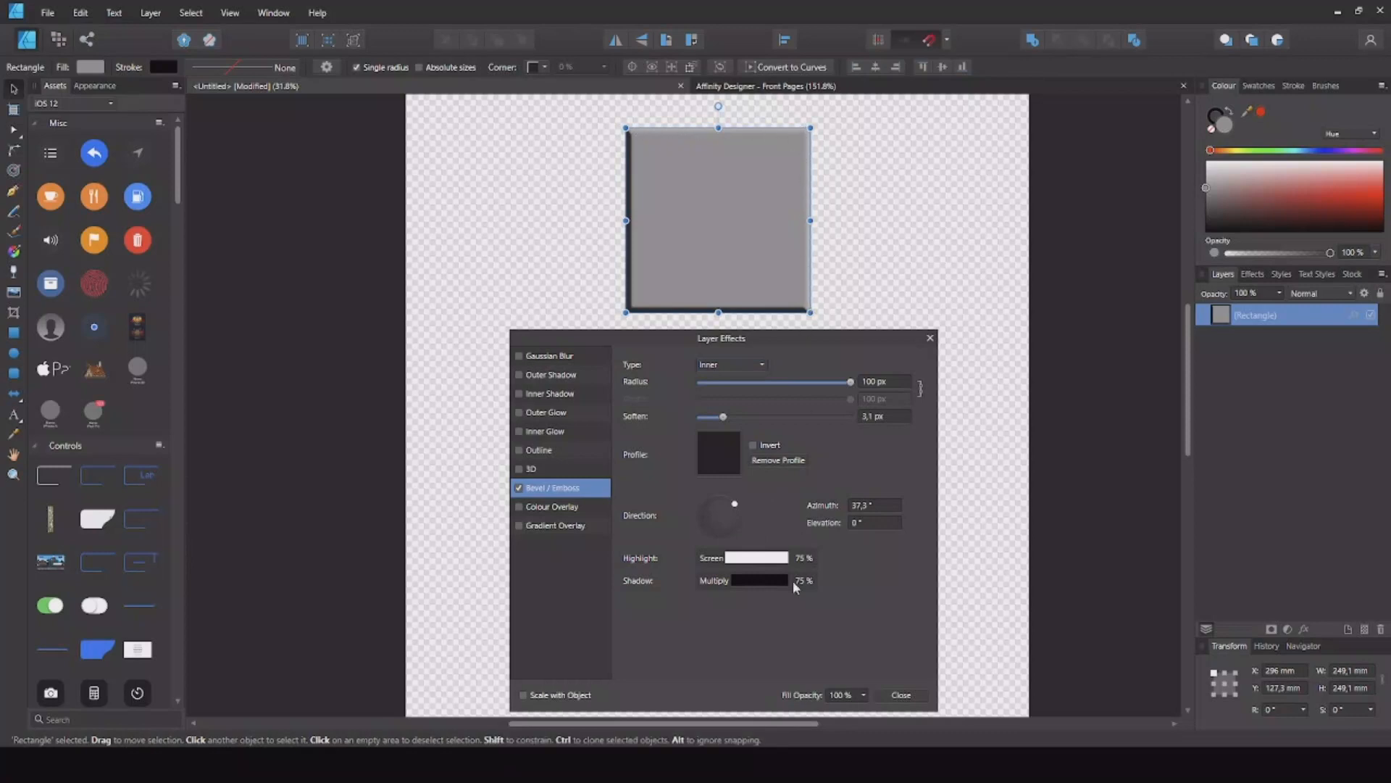
mouse_move(723, 507)
left_mouse_down()
mouse_move(684, 550)
mouse_move(748, 489)
mouse_move(685, 515)
mouse_move(718, 500)
left_mouse_up()
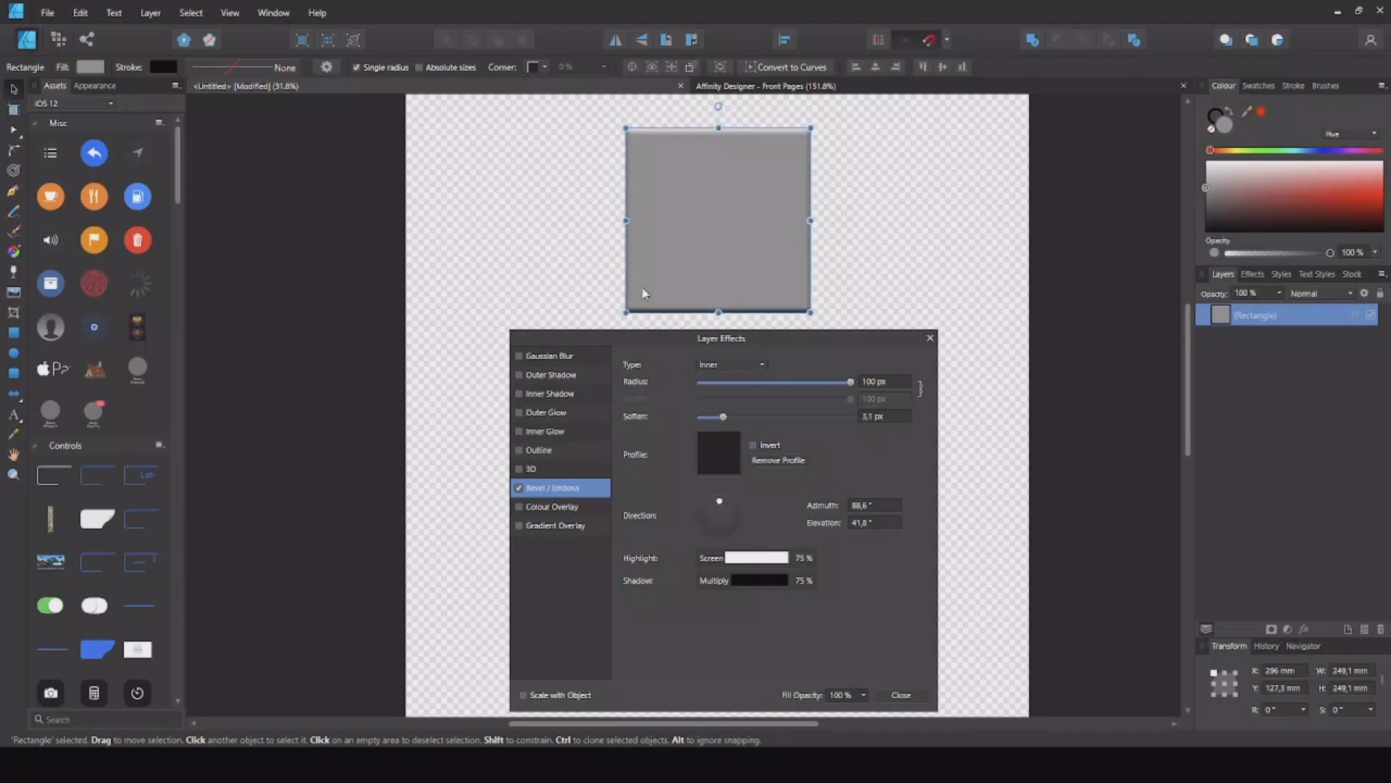
Step: Set the bevel's highlight opacity to 18% and its shadow opacity to 91%
left_click(754, 558)
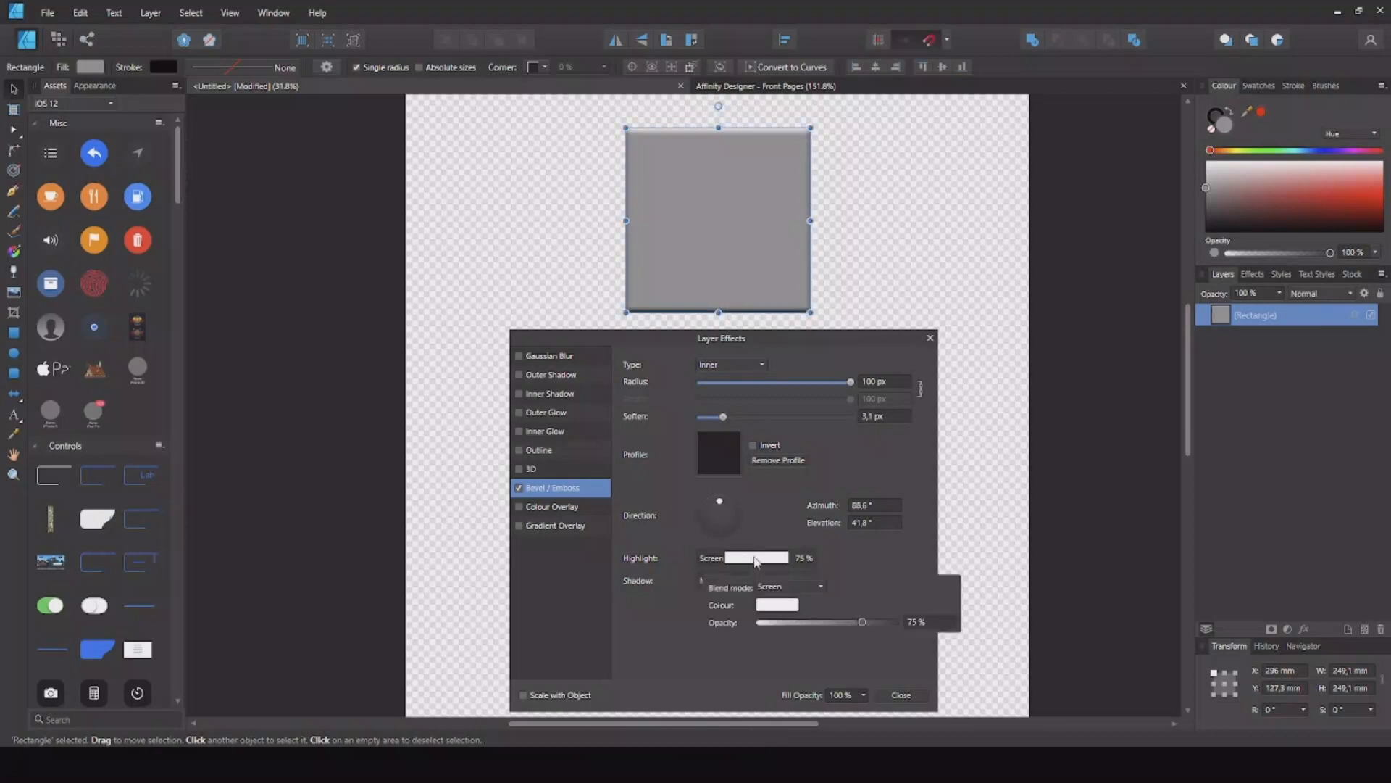
left_click_drag(861, 621, 771, 622)
left_click(772, 584)
mouse_move(871, 643)
left_mouse_down()
mouse_move(730, 649)
mouse_move(889, 660)
left_mouse_up()
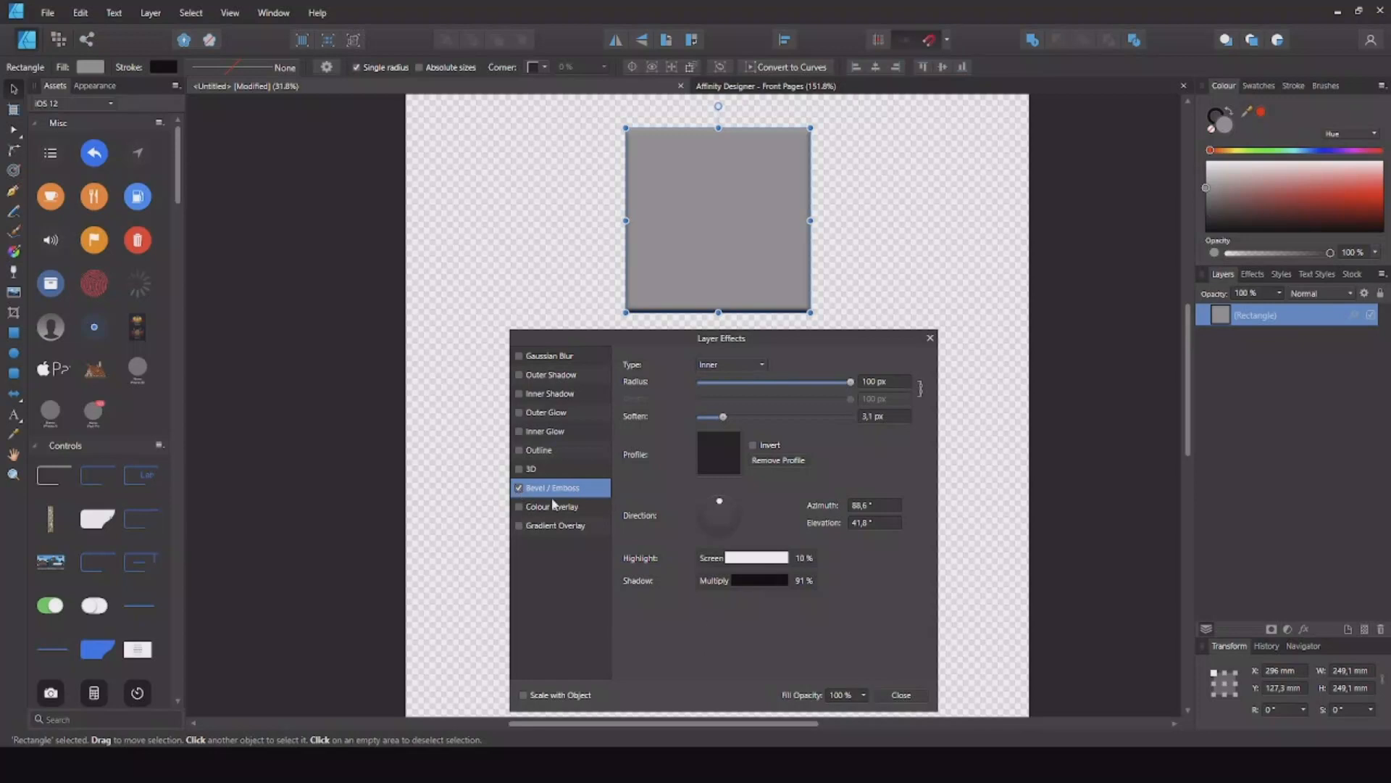
Step: Replace the Bevel / Emboss effect with a red Colour Overlay at 63% opacity
left_click(523, 490)
left_click(525, 507)
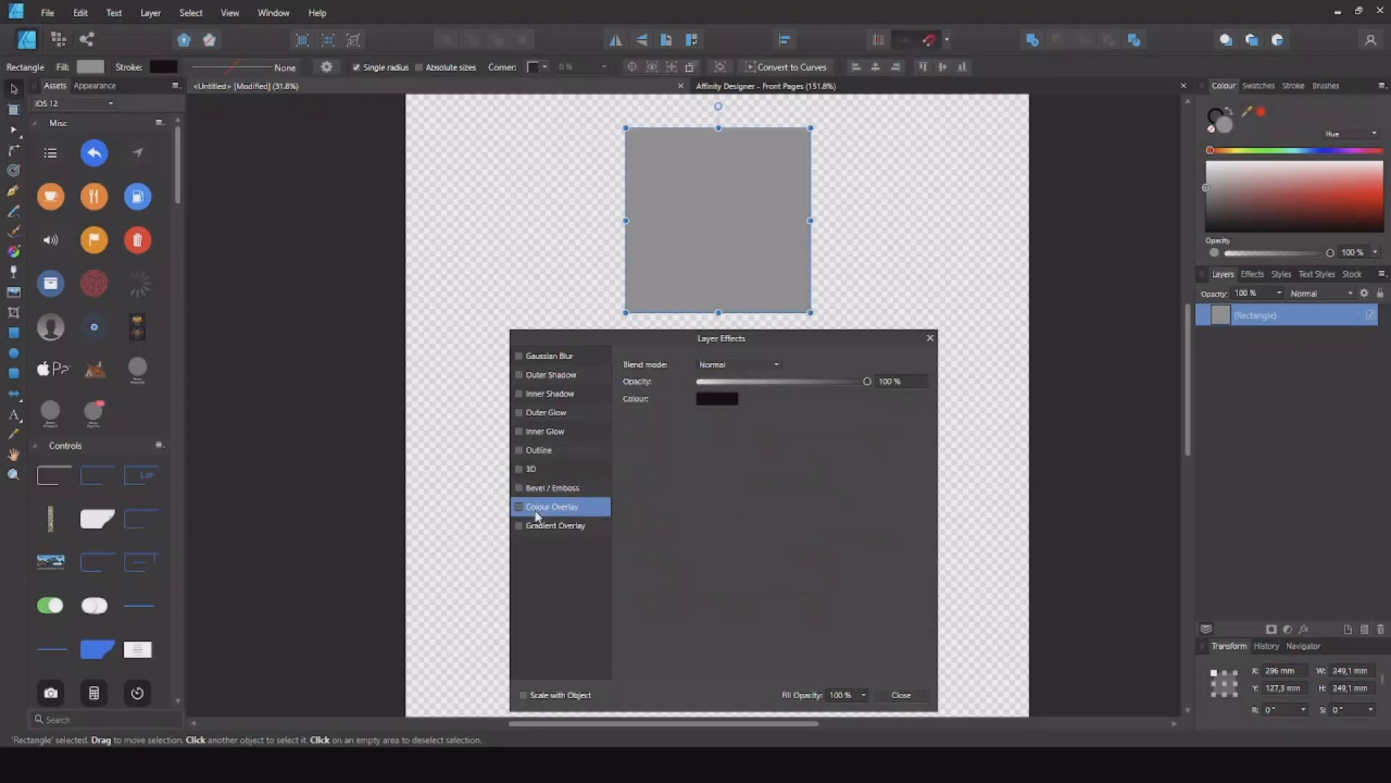
left_click(519, 508)
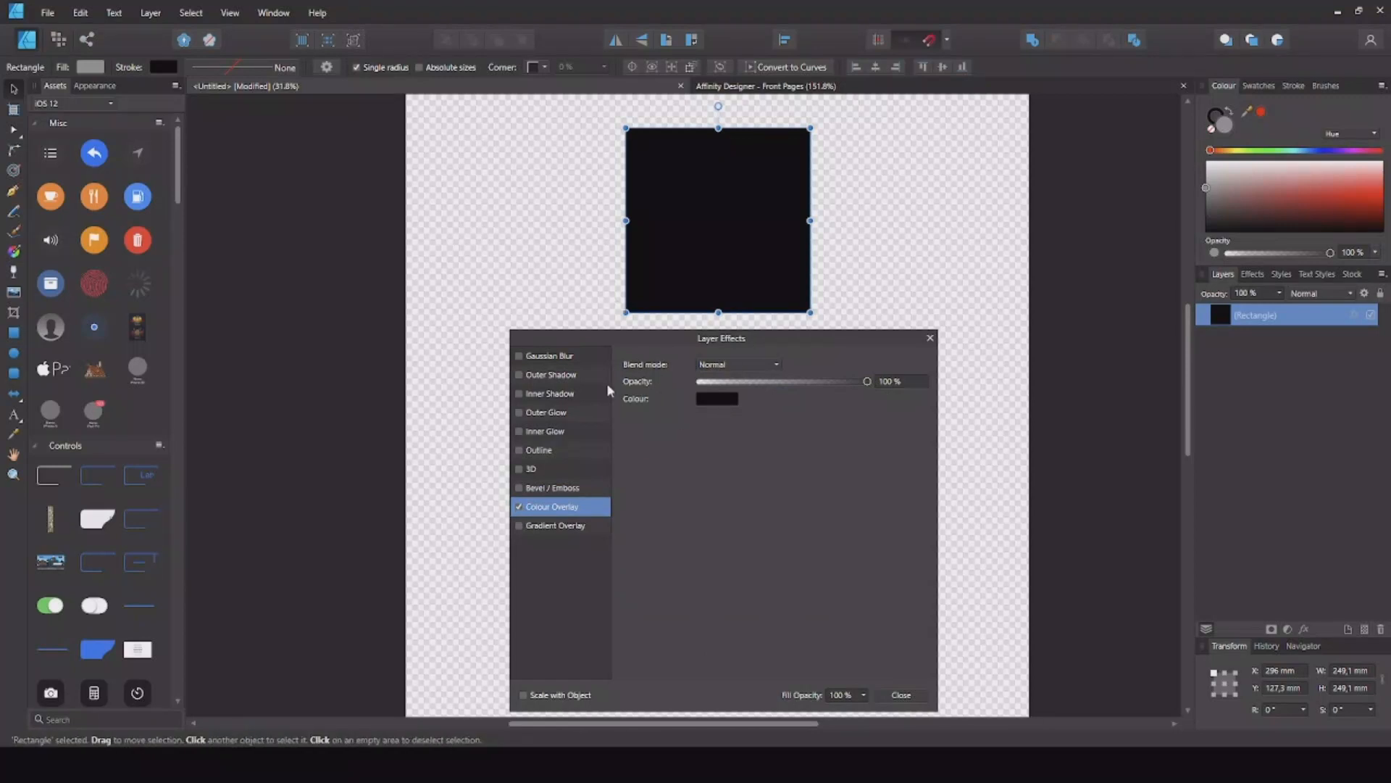
left_click(717, 398)
left_click_drag(737, 489, 807, 496)
left_click(867, 382)
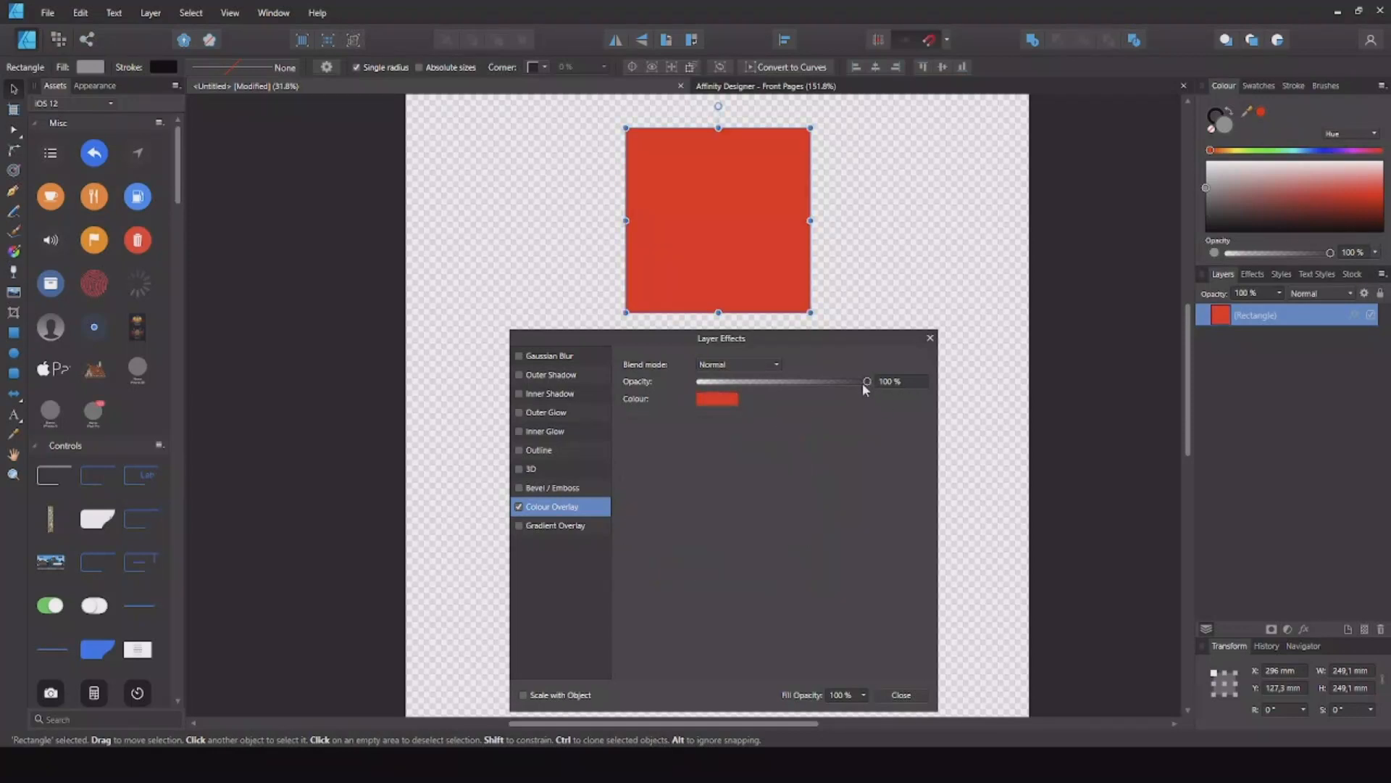
left_click_drag(862, 383, 806, 387)
Step: Preview the available blend modes on the colour overlay and keep Normal
left_click(775, 364)
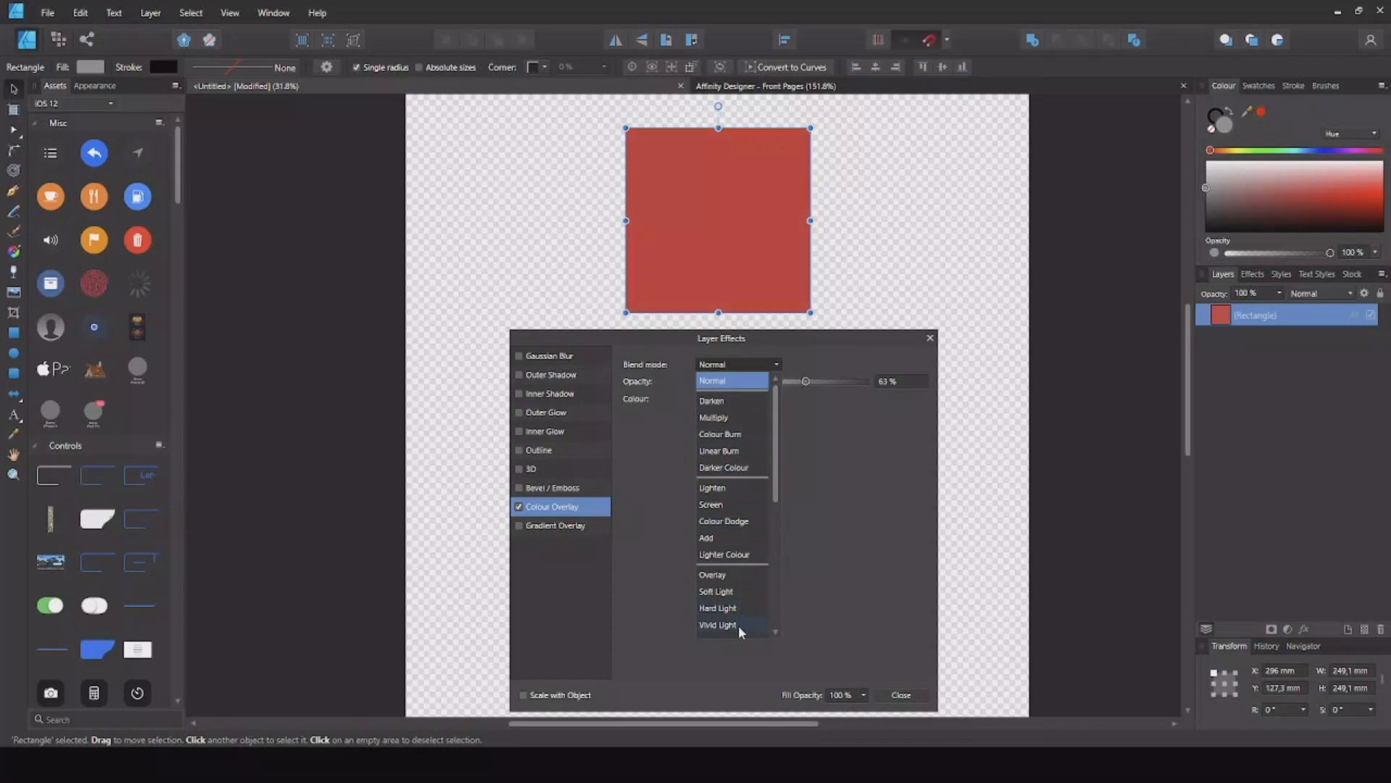
scroll(738, 625, "down", 3)
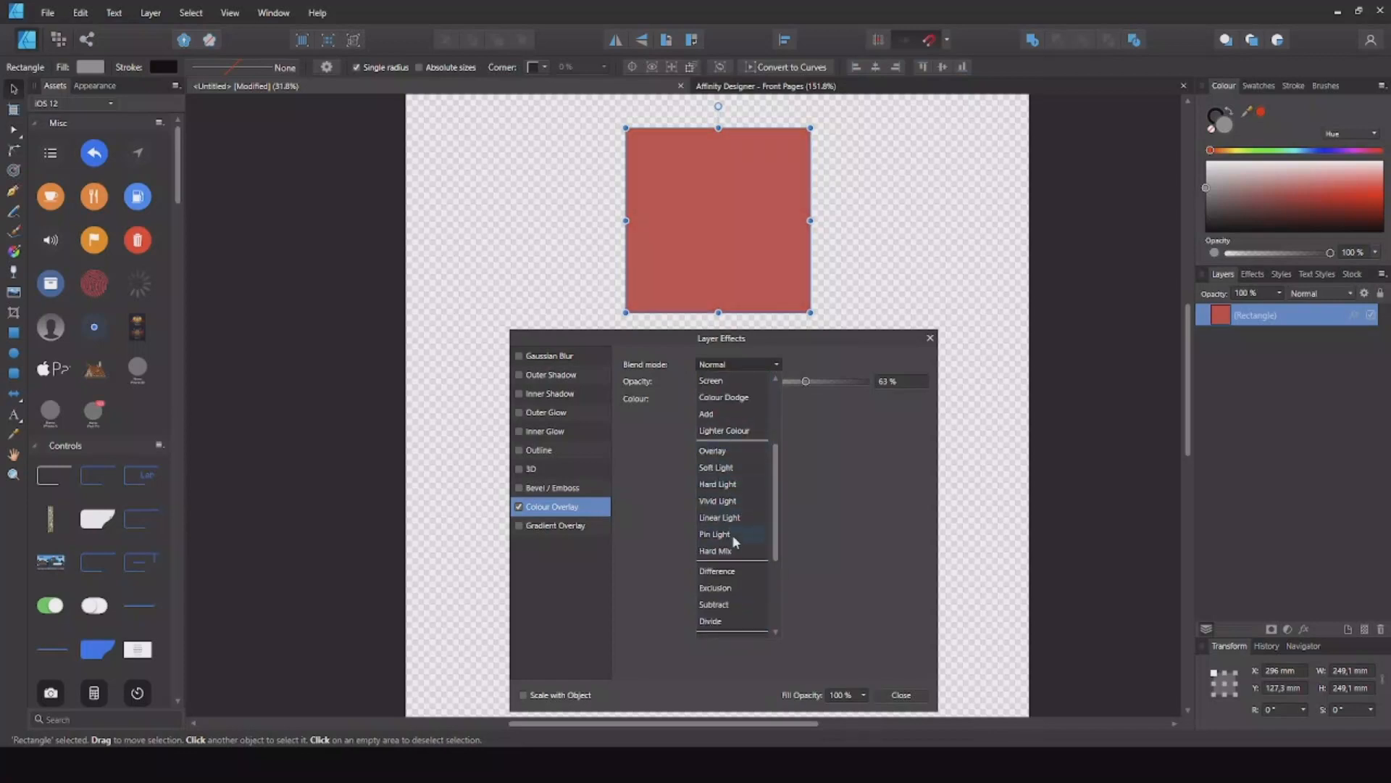
scroll(735, 555, "down", 1)
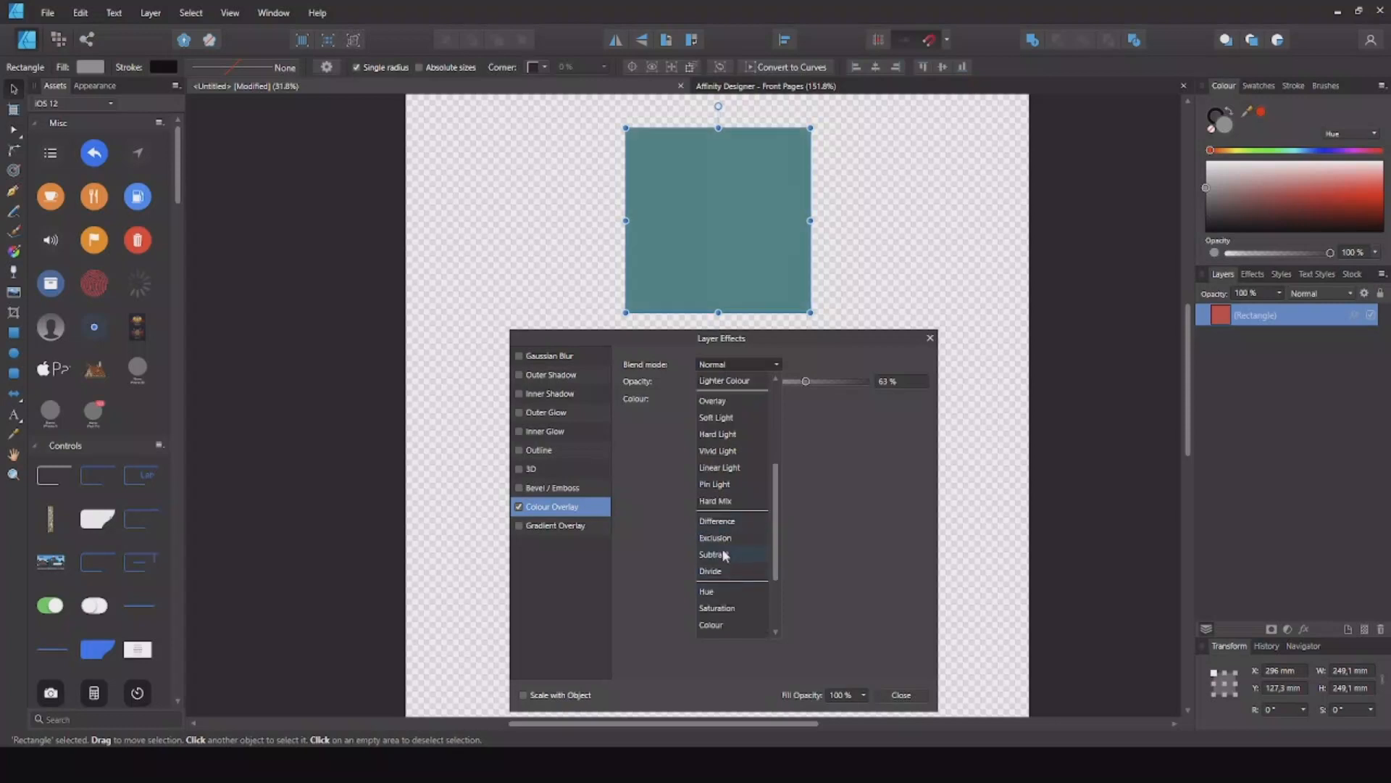
scroll(725, 579, "down", 3)
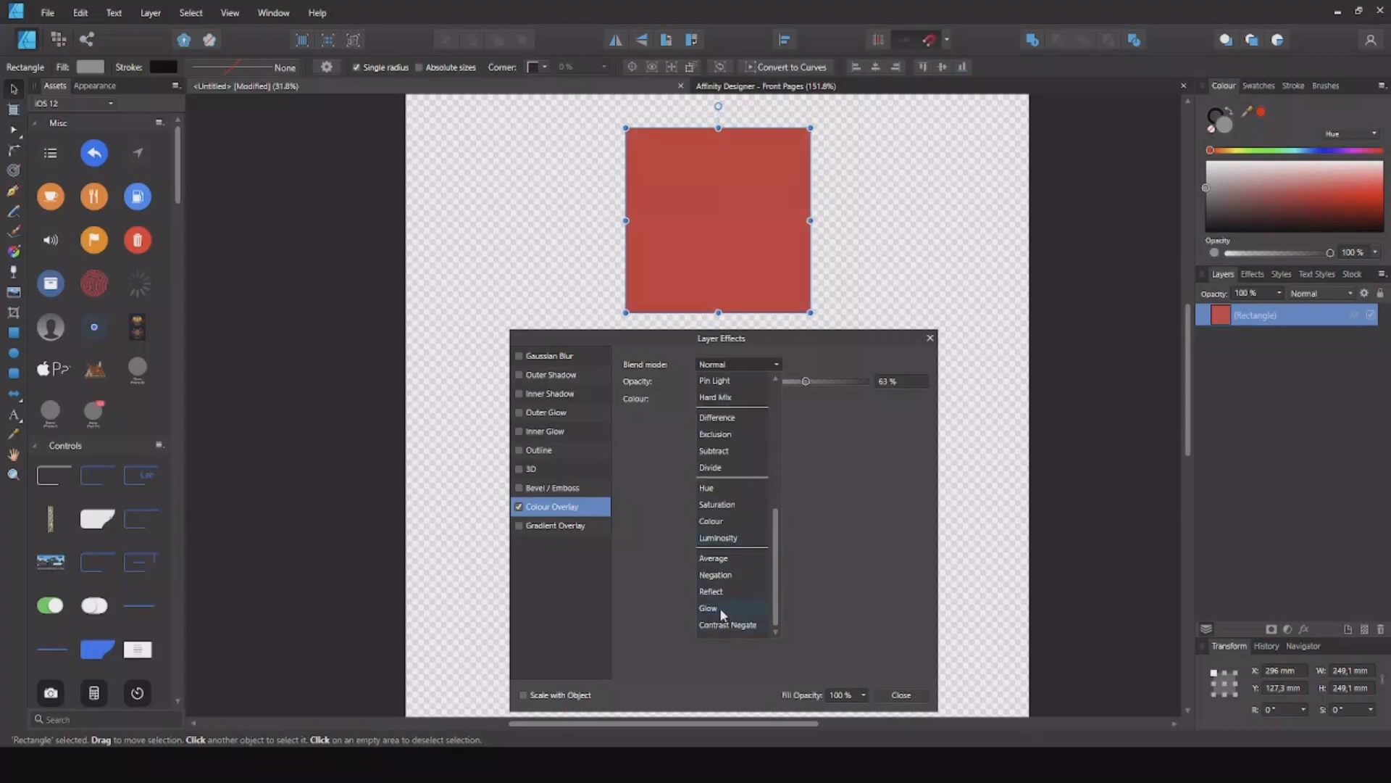
scroll(720, 606, "up", 5)
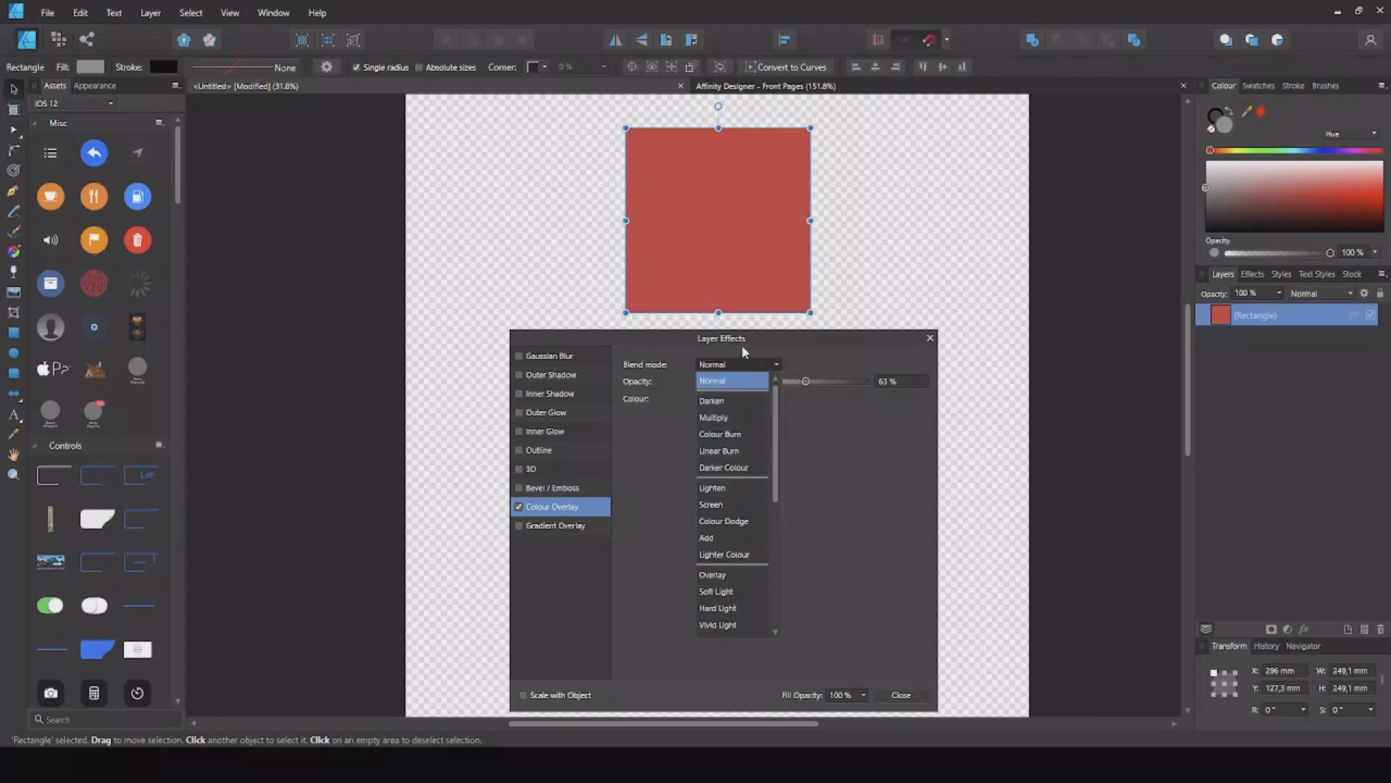
left_click(777, 363)
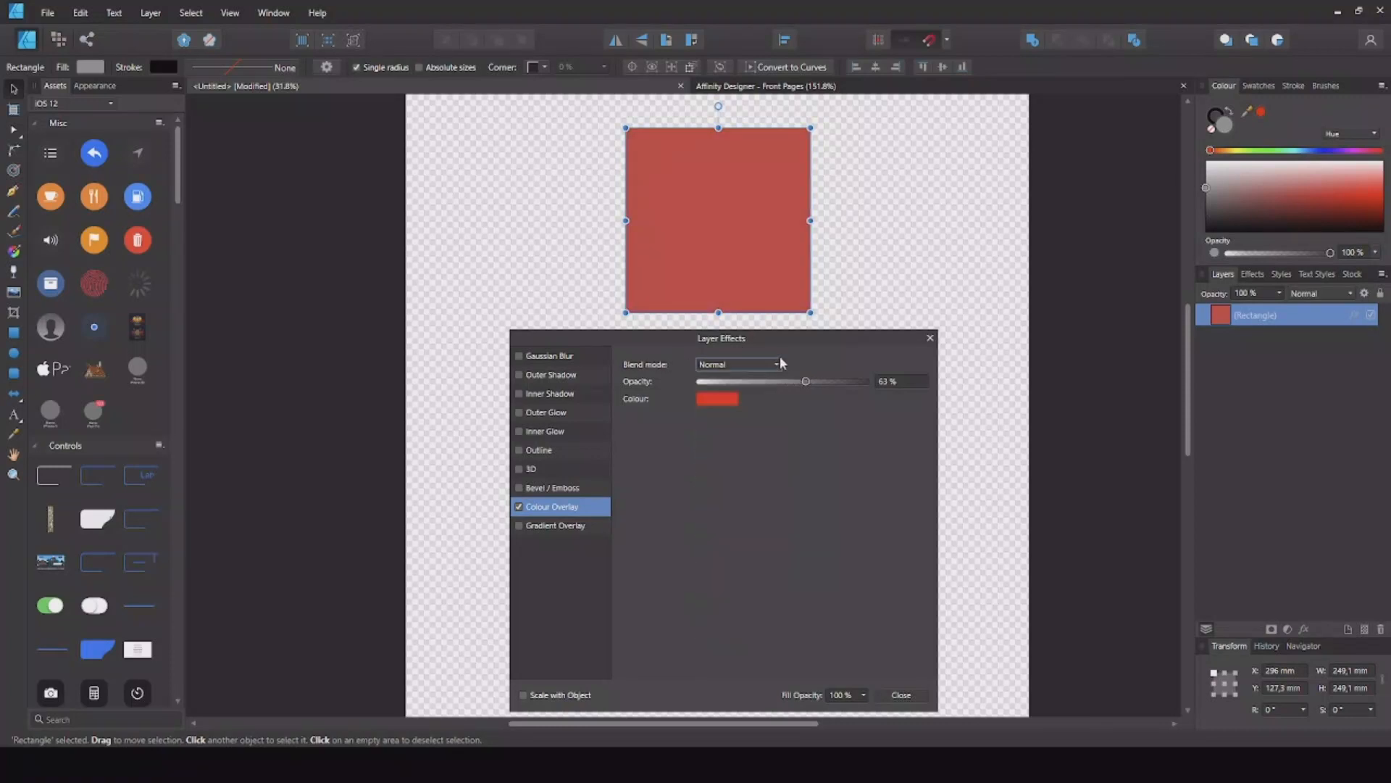
Step: Replace the Colour Overlay effect with a linear Gradient Overlay on the square
left_click(519, 507)
left_click(519, 527)
left_click(518, 527)
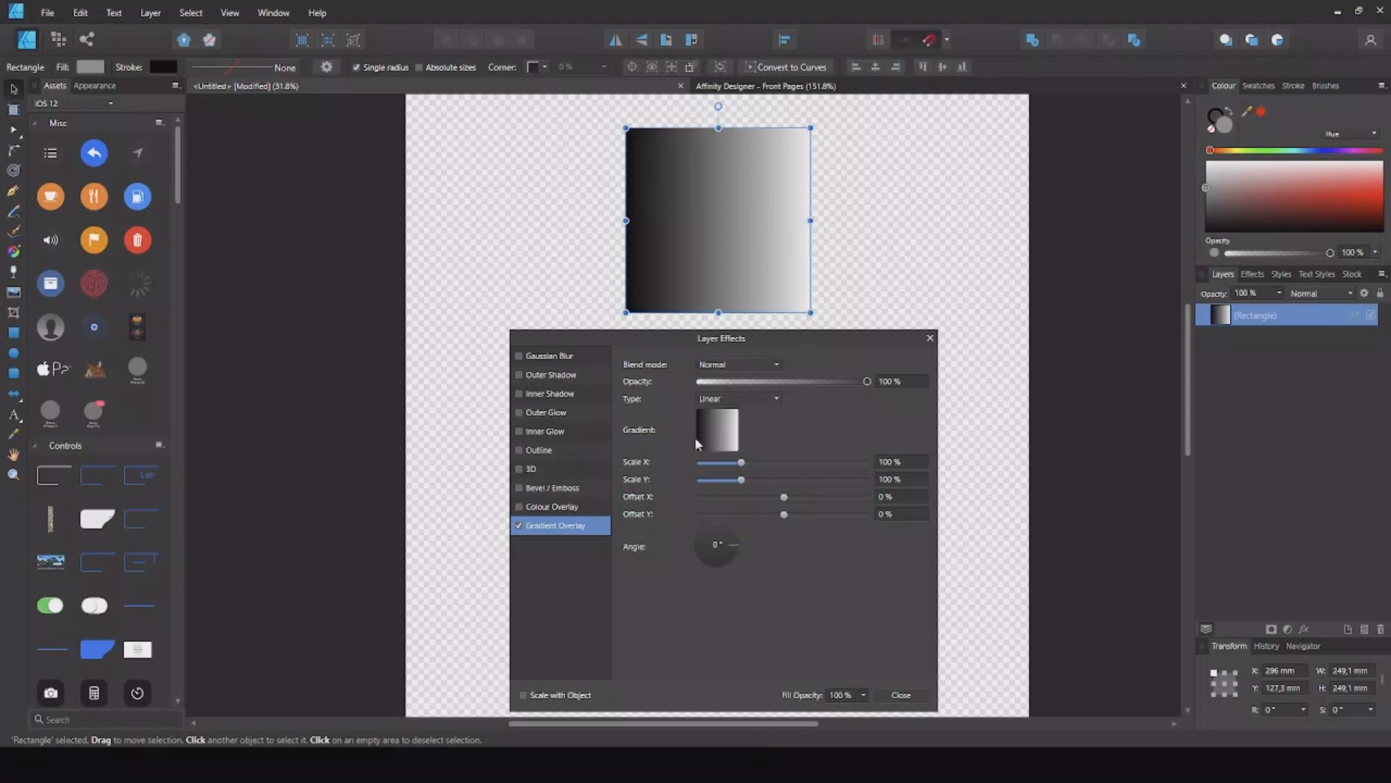
Step: Colour the overlay gradient's start stop red and its end stop blue, with the blue stop at 90% opacity
left_click(717, 435)
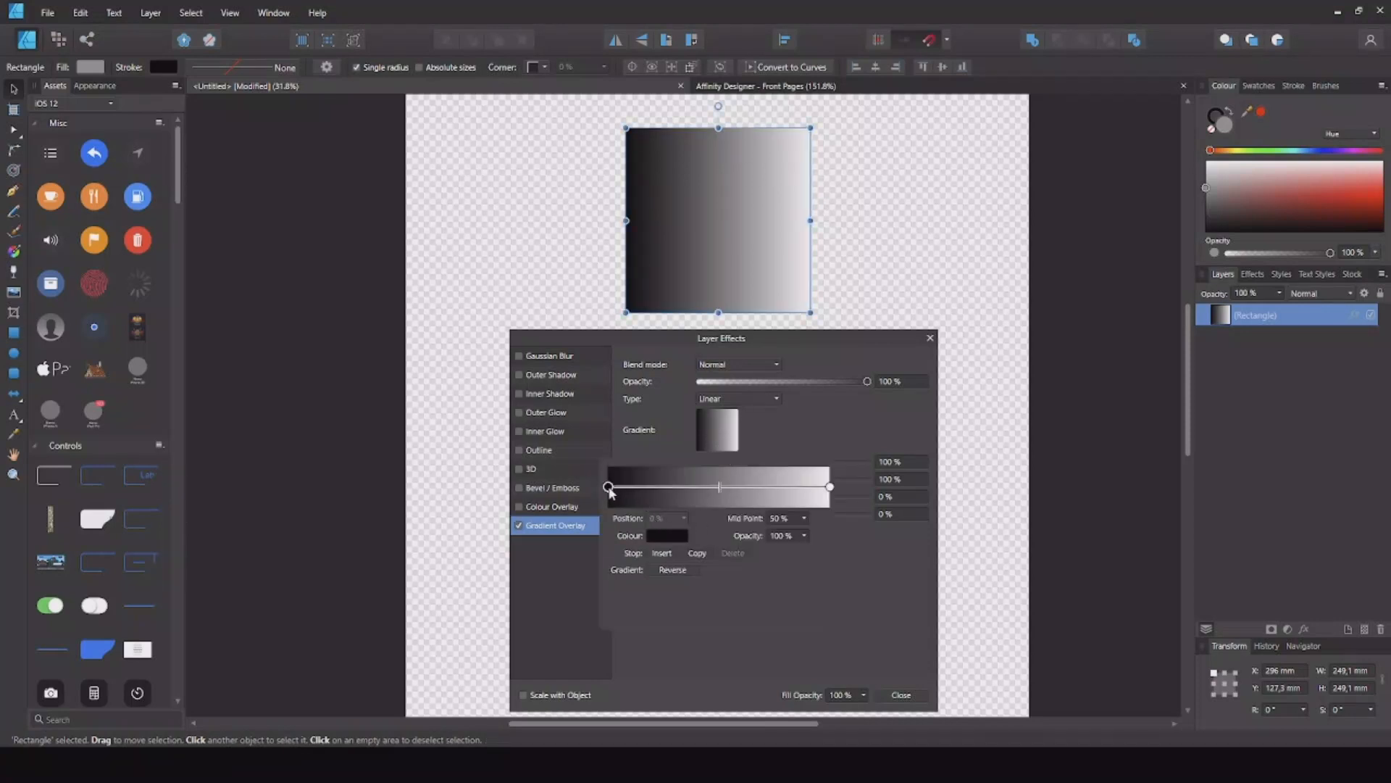
left_click(665, 537)
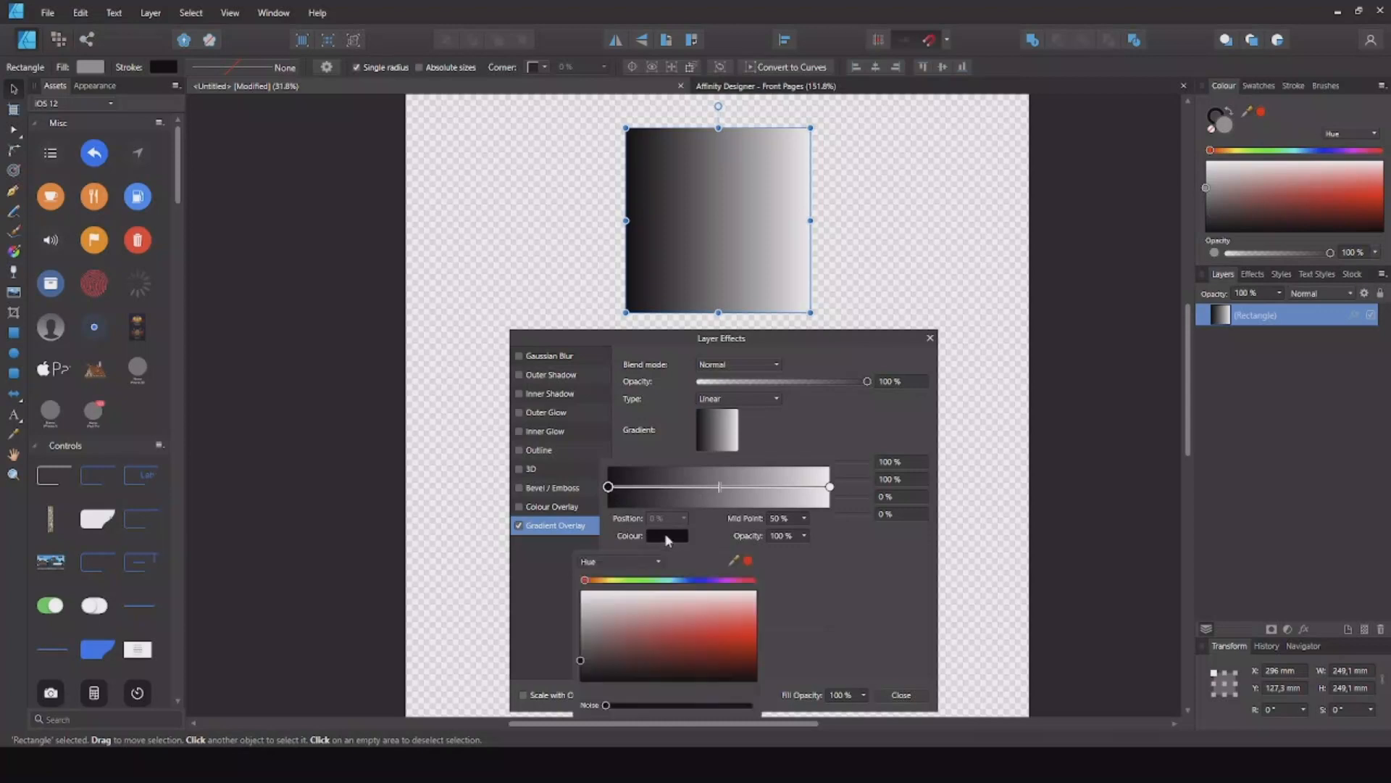
left_click(754, 642)
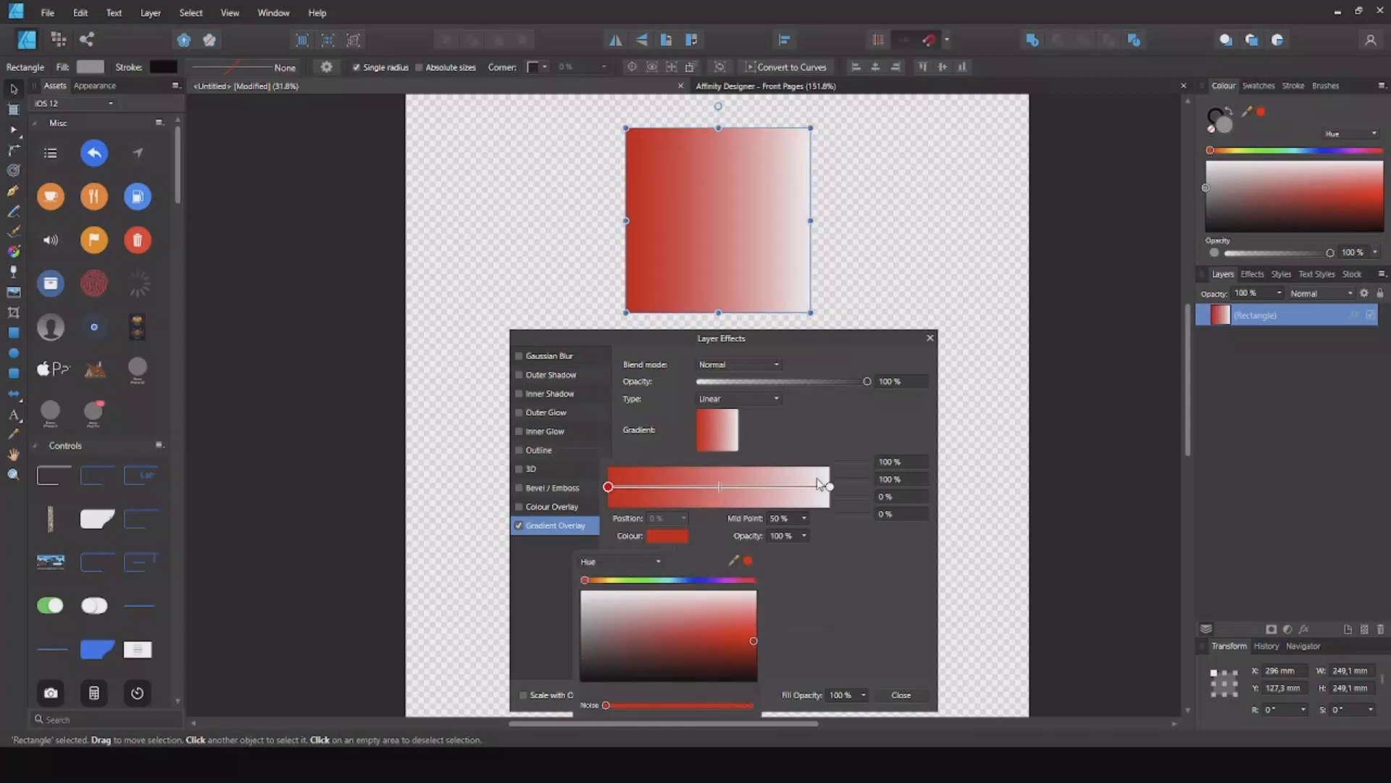
left_click(830, 488)
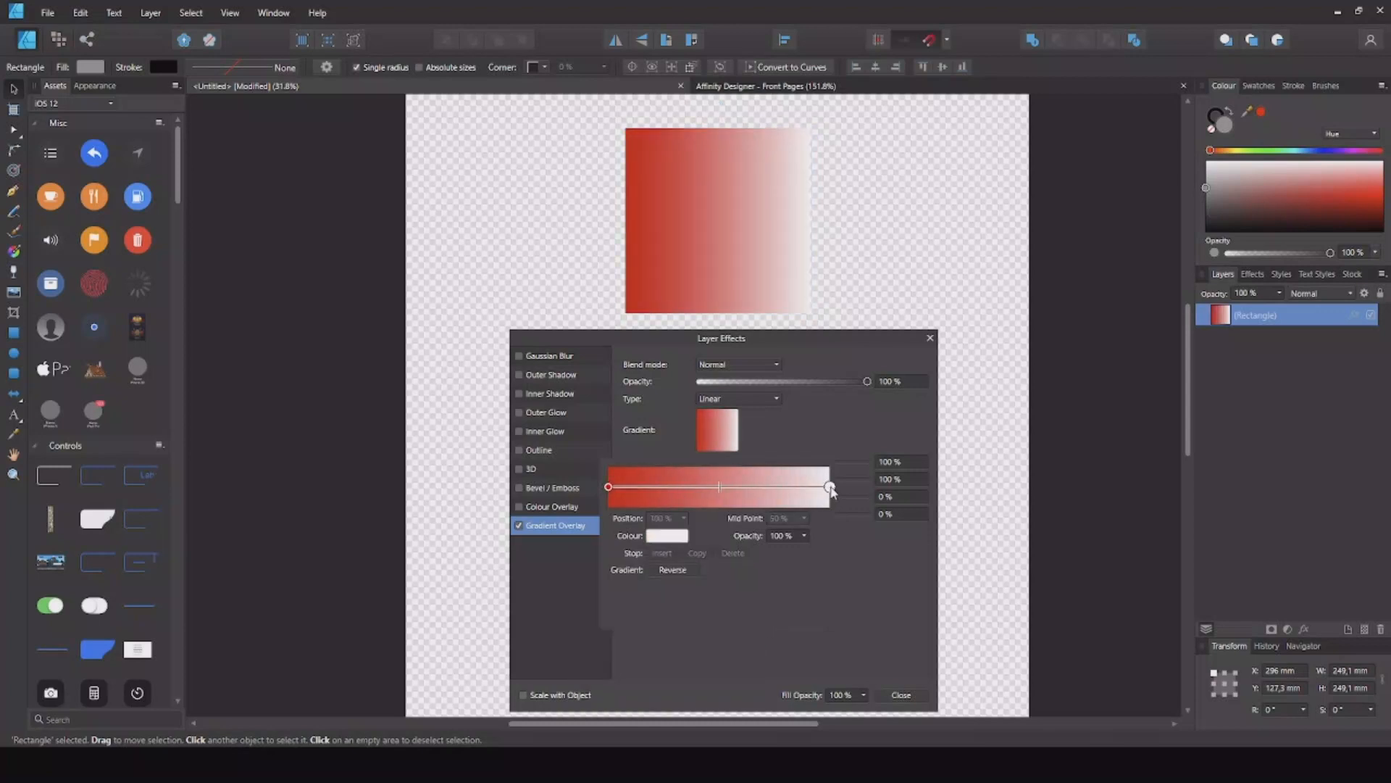
left_click(676, 537)
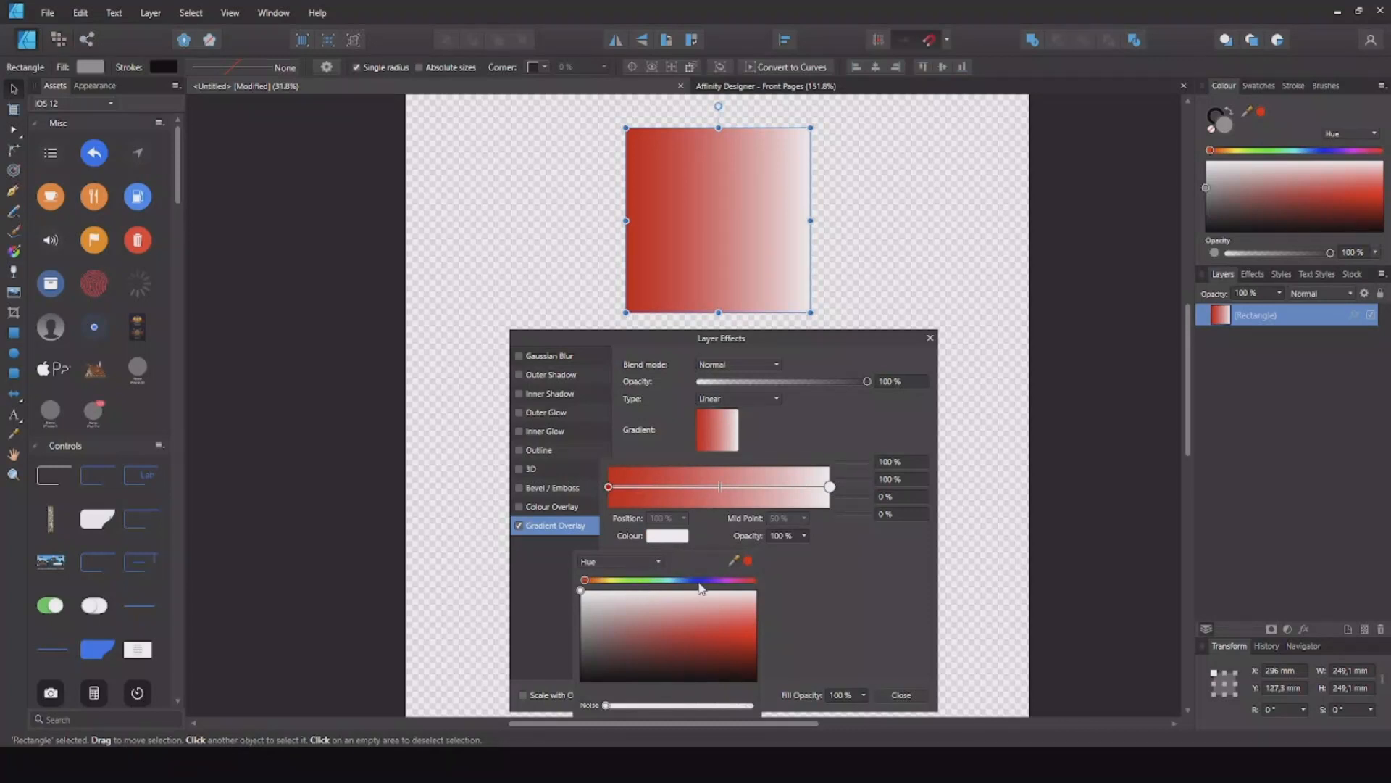
left_click_drag(699, 581, 695, 580)
mouse_move(737, 629)
left_mouse_down()
mouse_move(783, 653)
mouse_move(776, 635)
left_mouse_up()
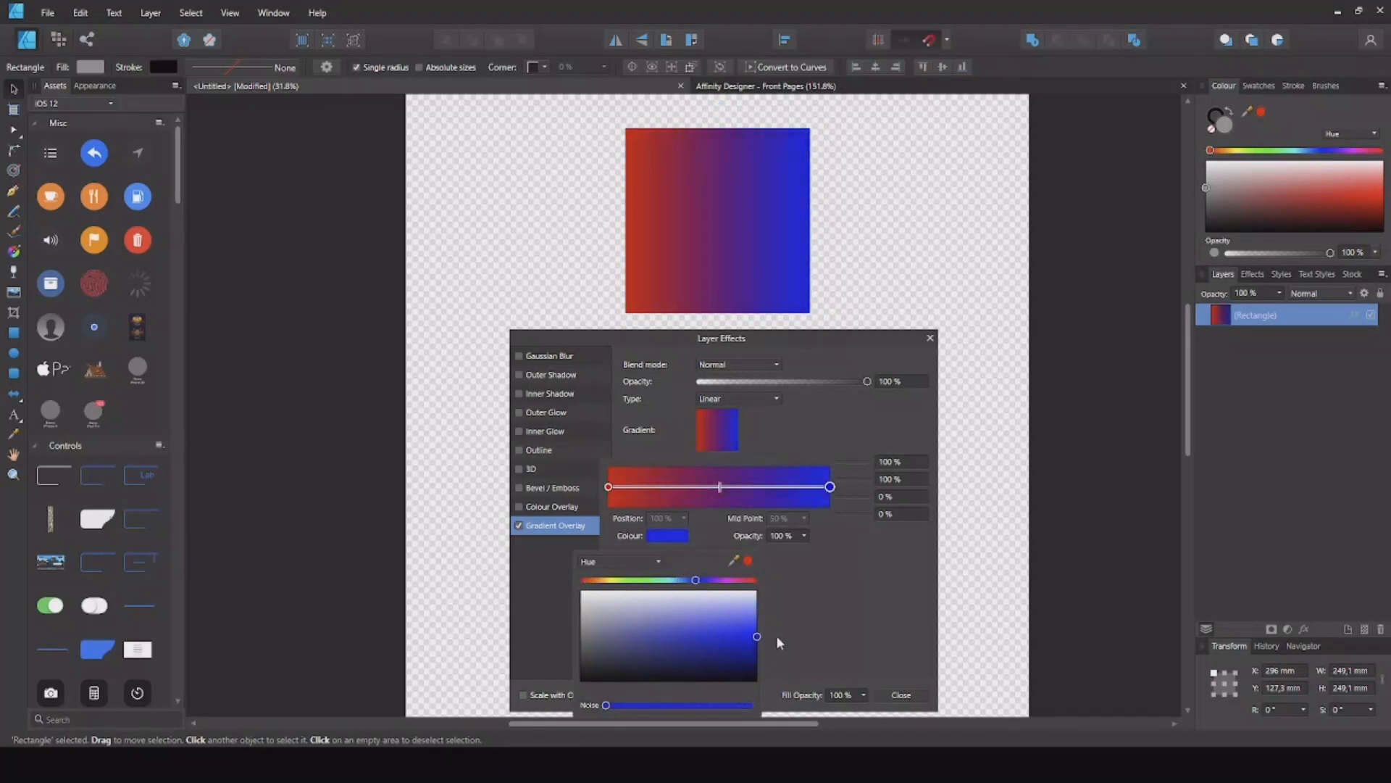
left_click(820, 581)
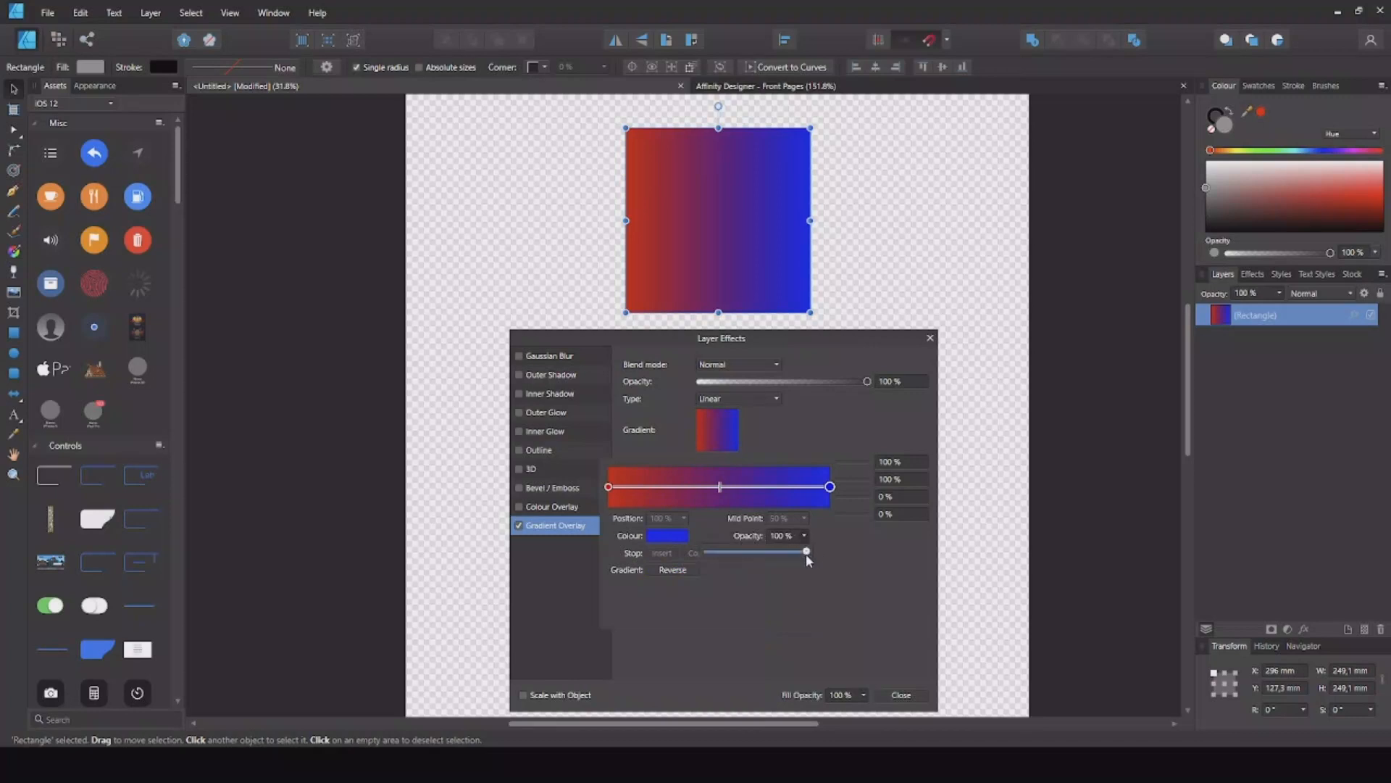
mouse_move(806, 553)
left_mouse_down()
mouse_move(671, 543)
mouse_move(798, 556)
left_mouse_up()
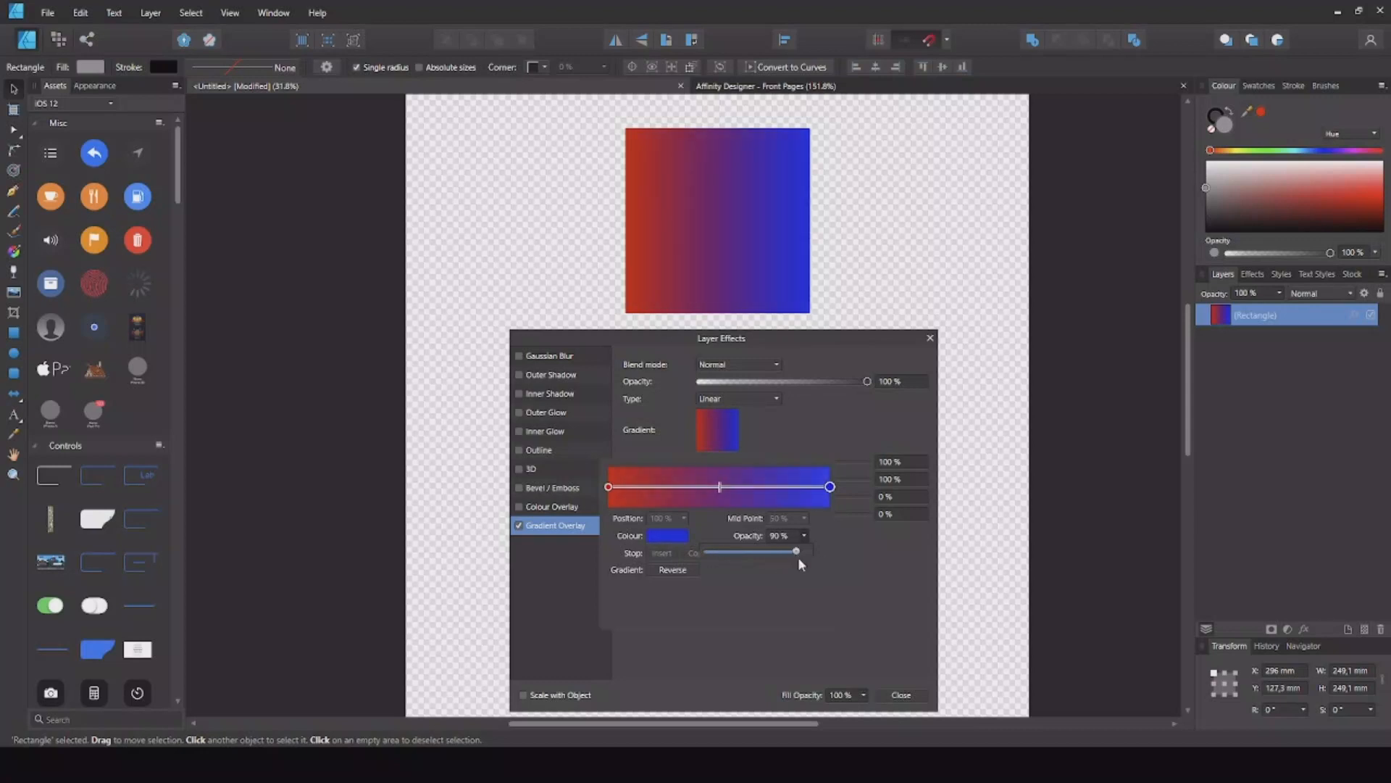
Step: Reverse the overlay gradient's direction several times, returning it to red-to-blue, and close the gradient editor
left_click(677, 571)
left_click(675, 571)
left_click(674, 570)
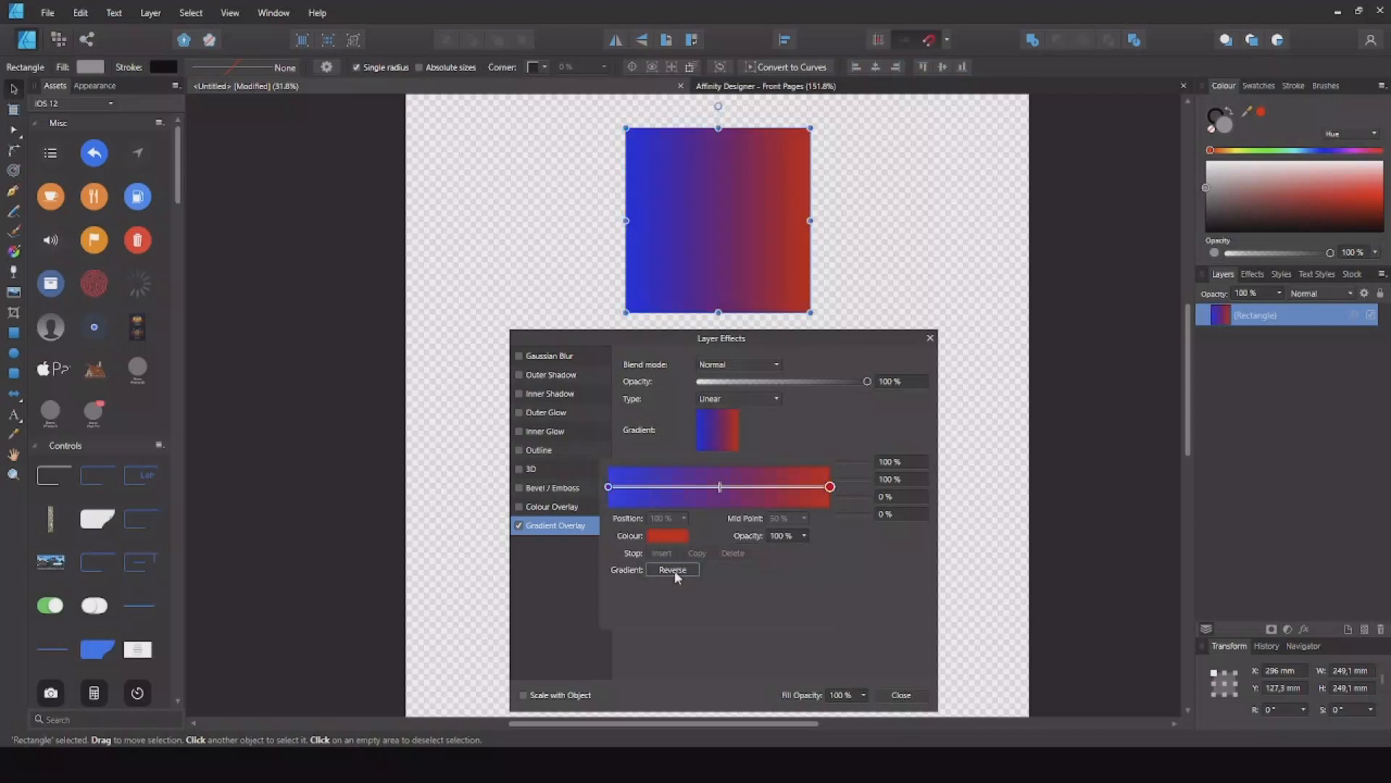
left_click(673, 570)
left_click(877, 572)
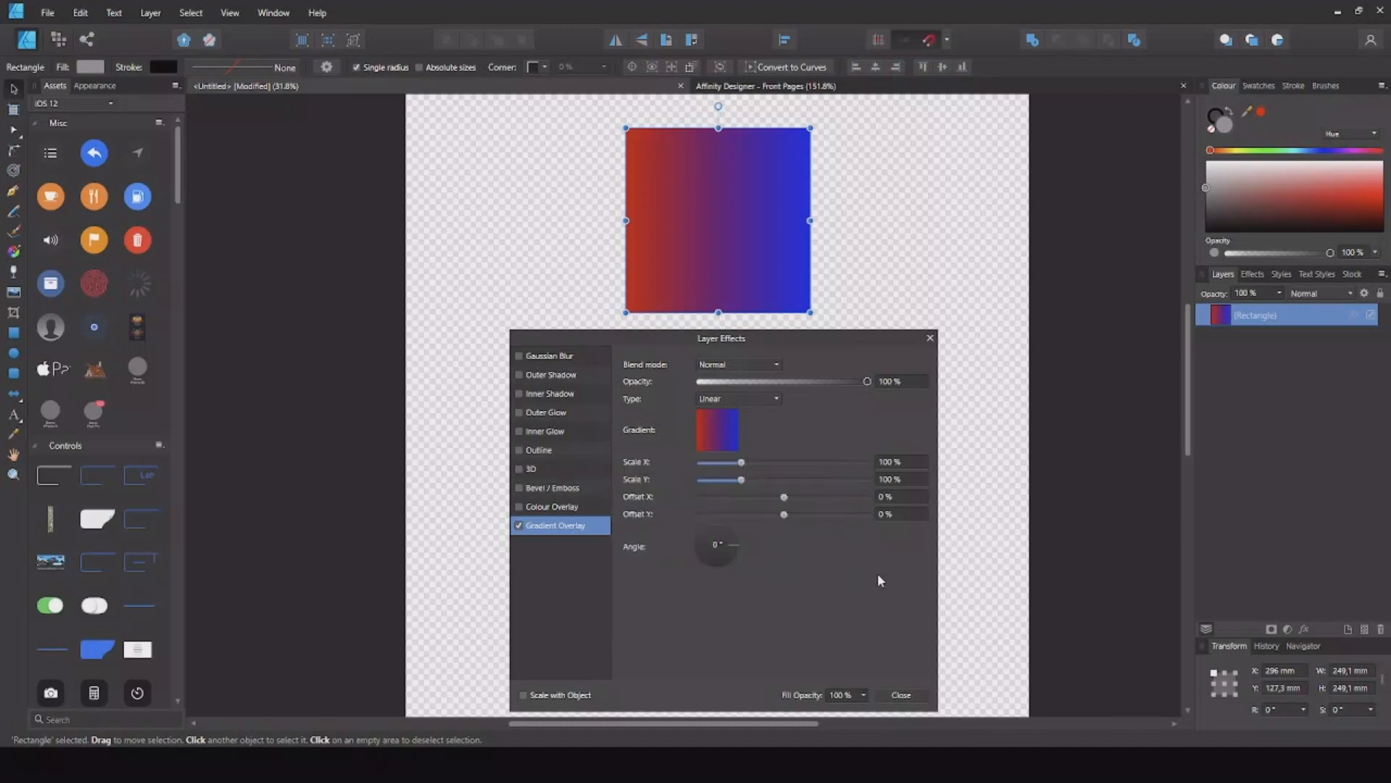
Step: Set the gradient overlay's angle to 225°, its X and Y scale to 129% and 89%, and its offsets to -72% and -61%
left_click_drag(741, 462, 850, 472)
mouse_move(757, 471)
left_mouse_down()
mouse_move(681, 466)
mouse_move(902, 484)
mouse_move(674, 476)
mouse_move(778, 480)
left_mouse_up()
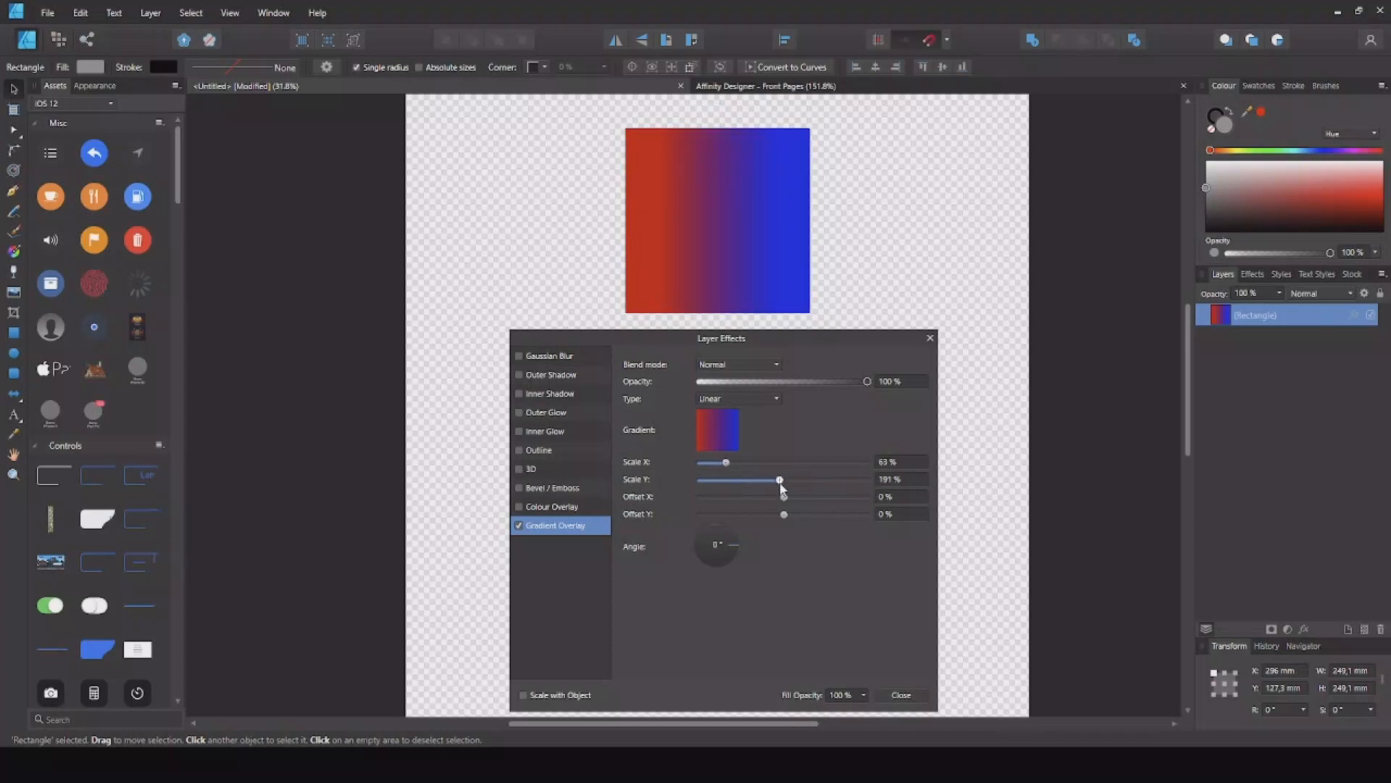
left_click_drag(729, 546, 690, 568)
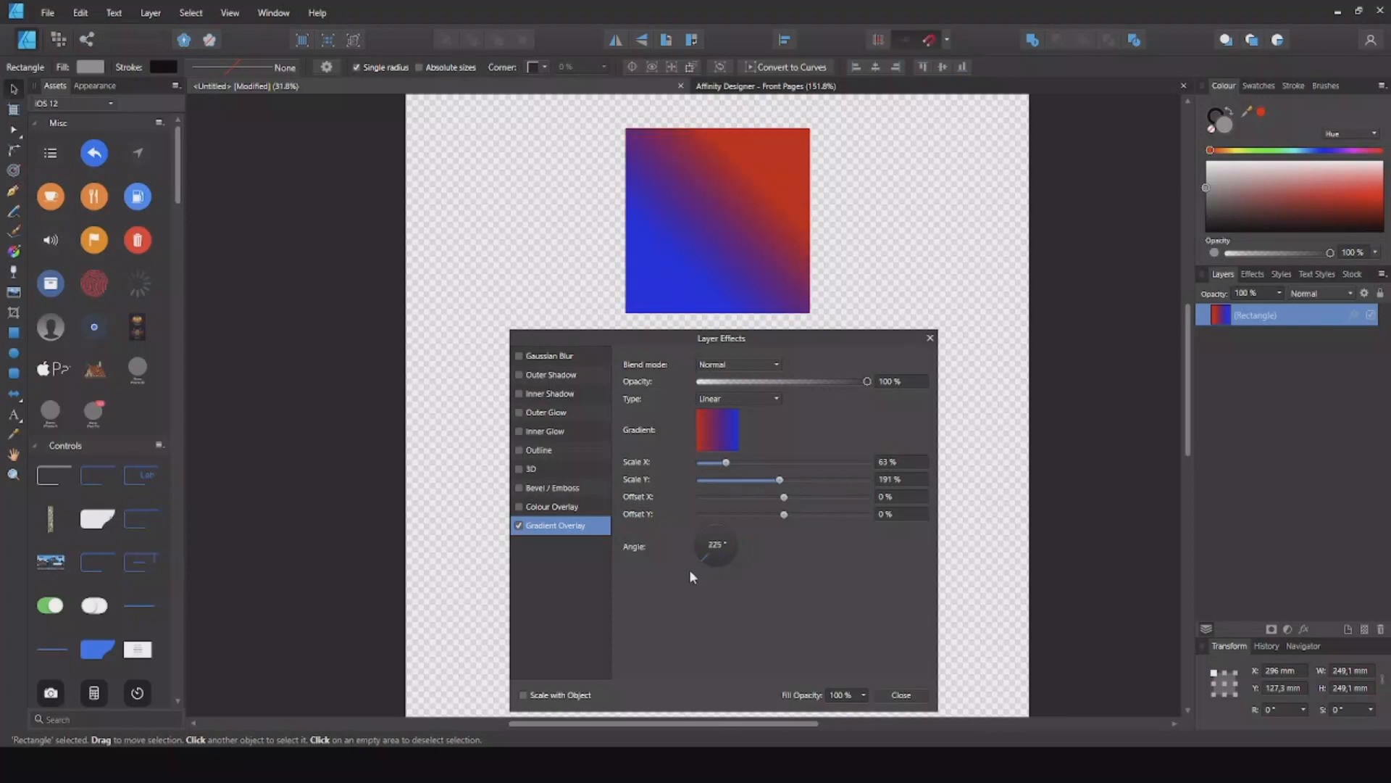
left_click_drag(778, 481, 758, 516)
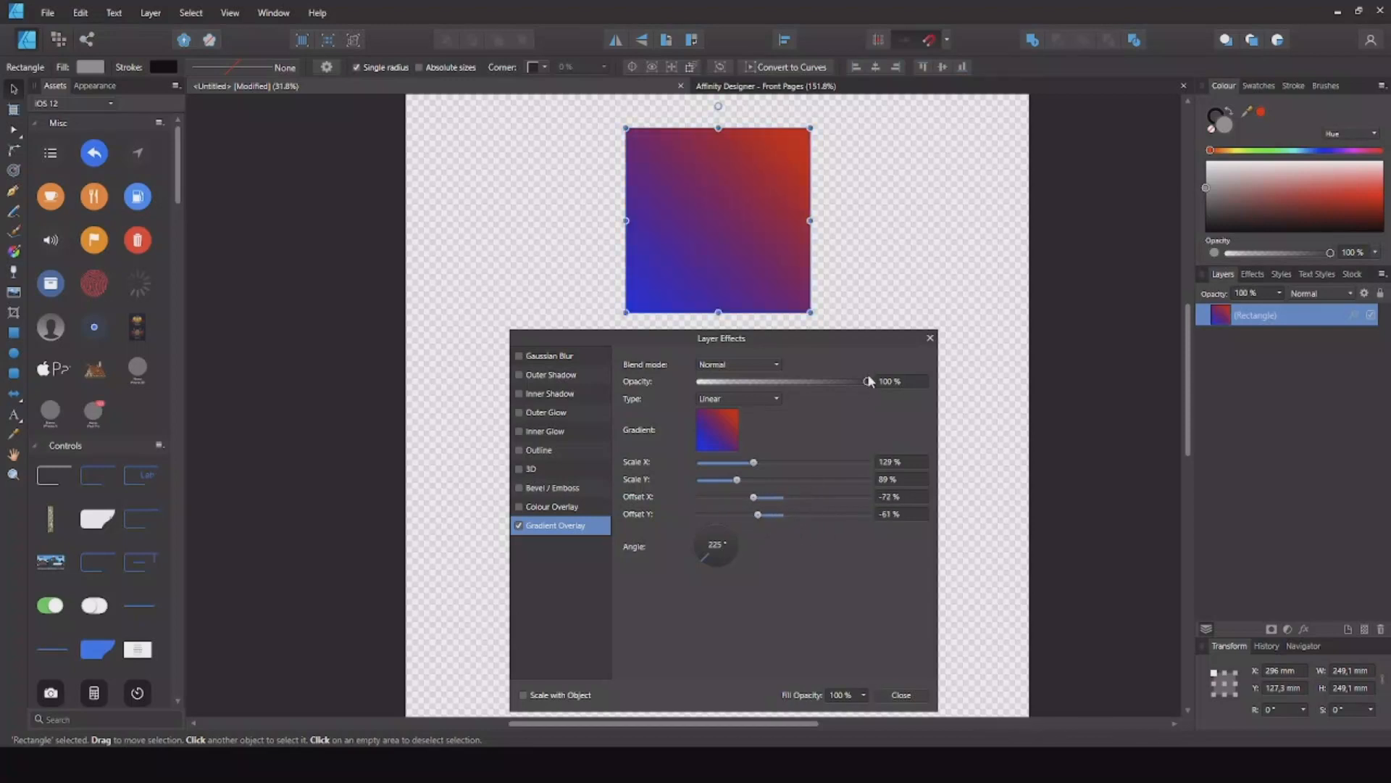
Step: Look through the gradient types, keep Linear, and reduce the overlay's X scale to 1%
left_click(770, 400)
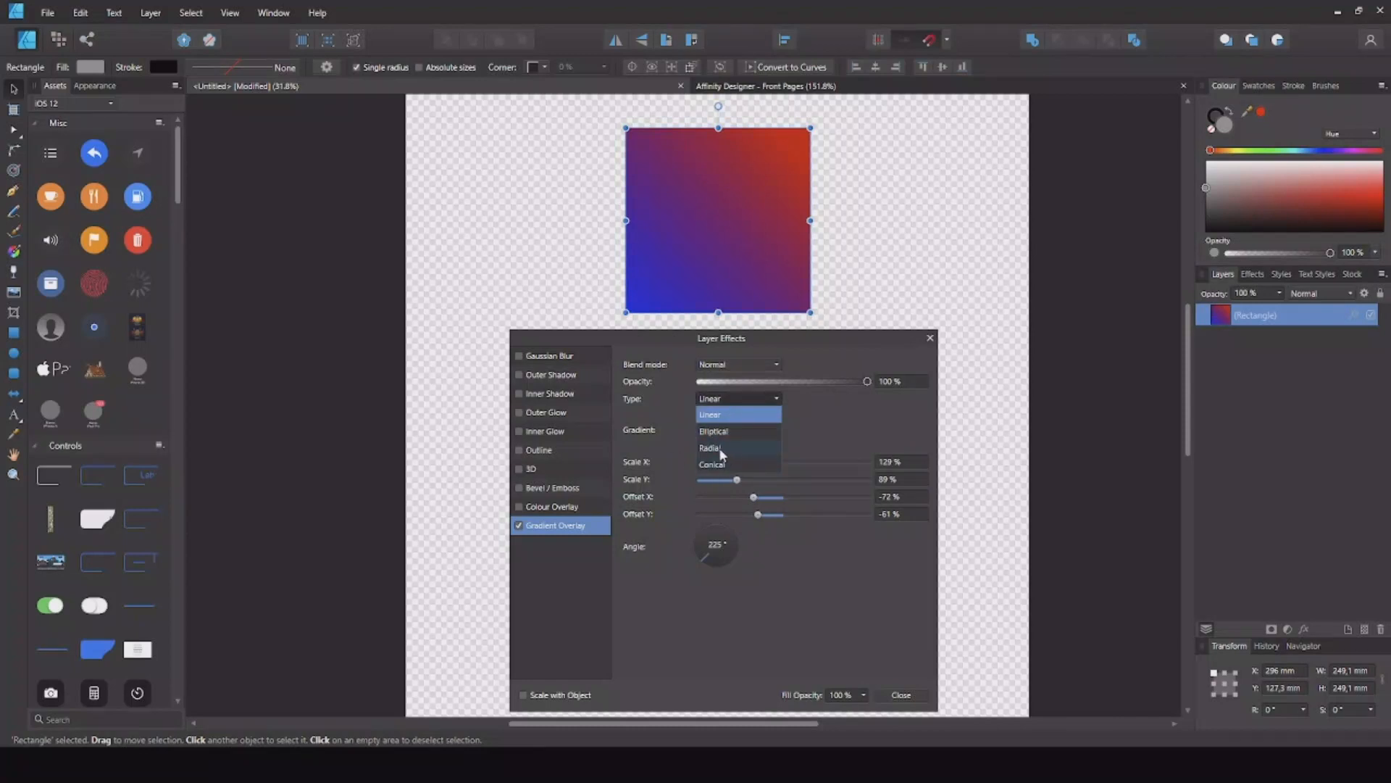
left_click(744, 405)
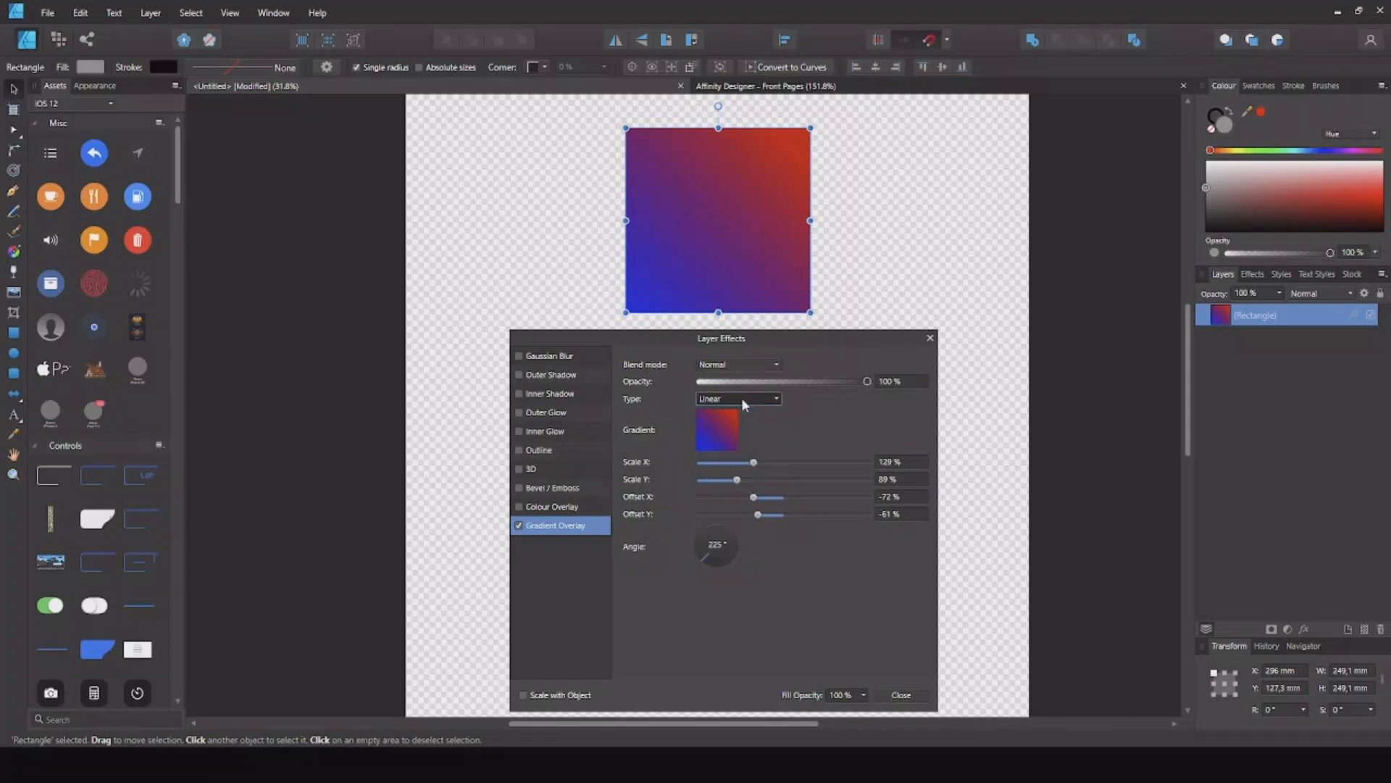
left_click_drag(753, 462, 686, 459)
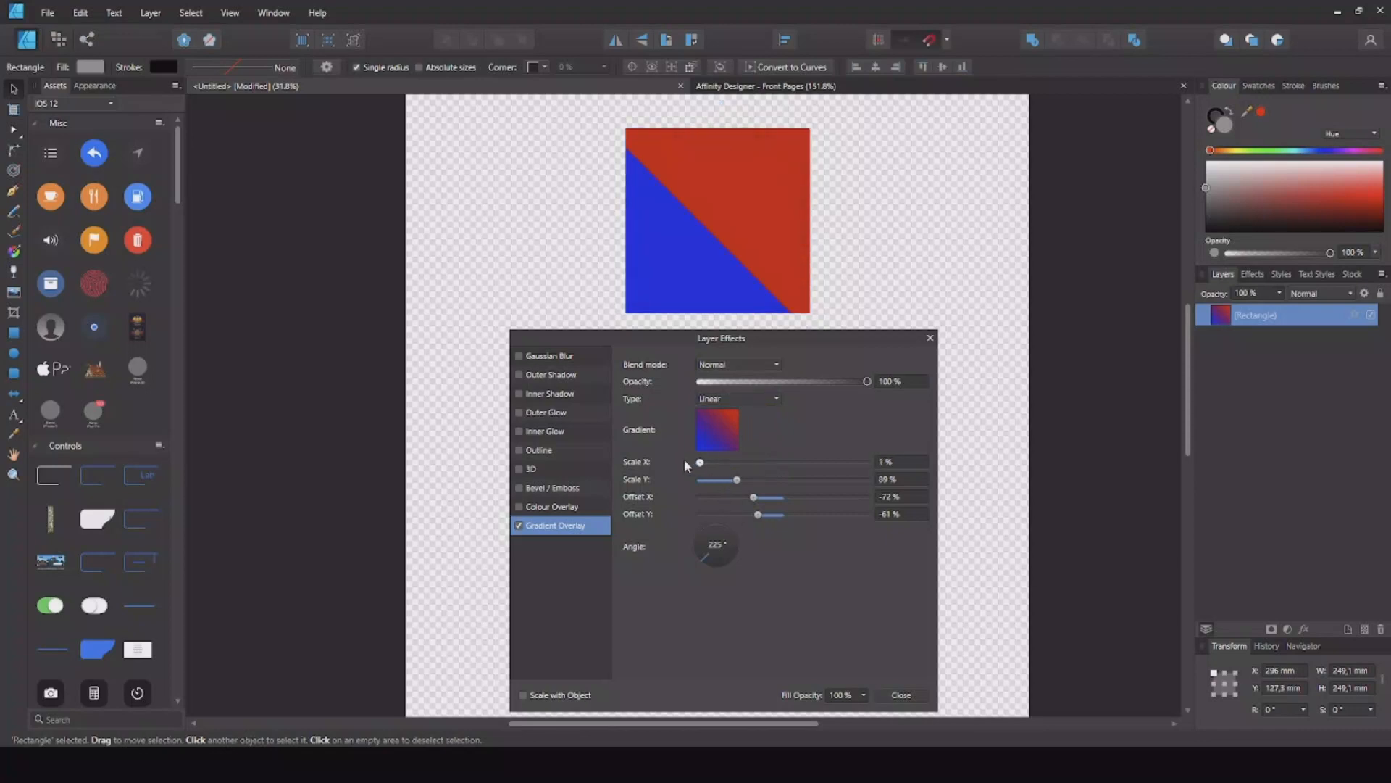
Step: Switch the gradient overlay to Elliptical, with X and Y scale at 79% and 82% and offsets at 3% and -4%
left_click(734, 400)
left_click(716, 432)
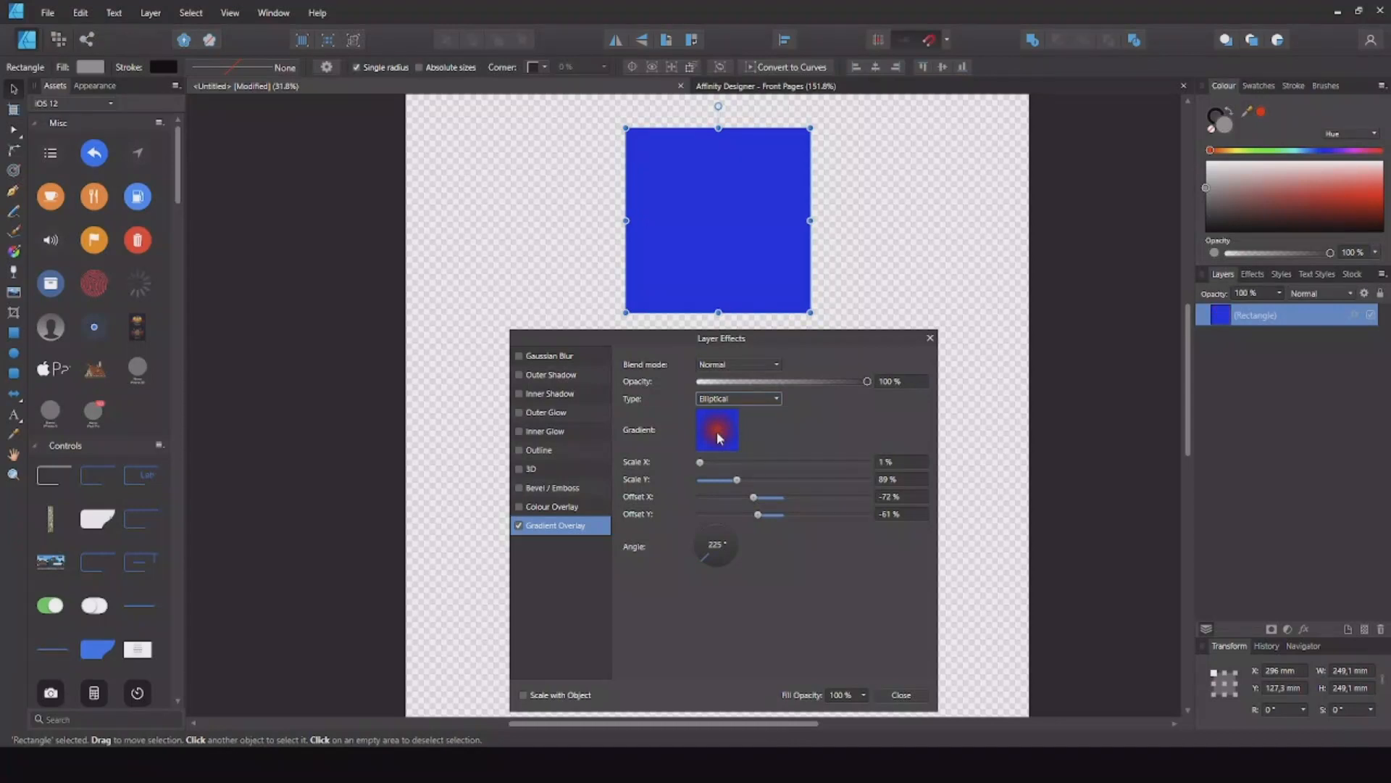
left_click_drag(700, 464, 835, 463)
left_click_drag(753, 497, 733, 463)
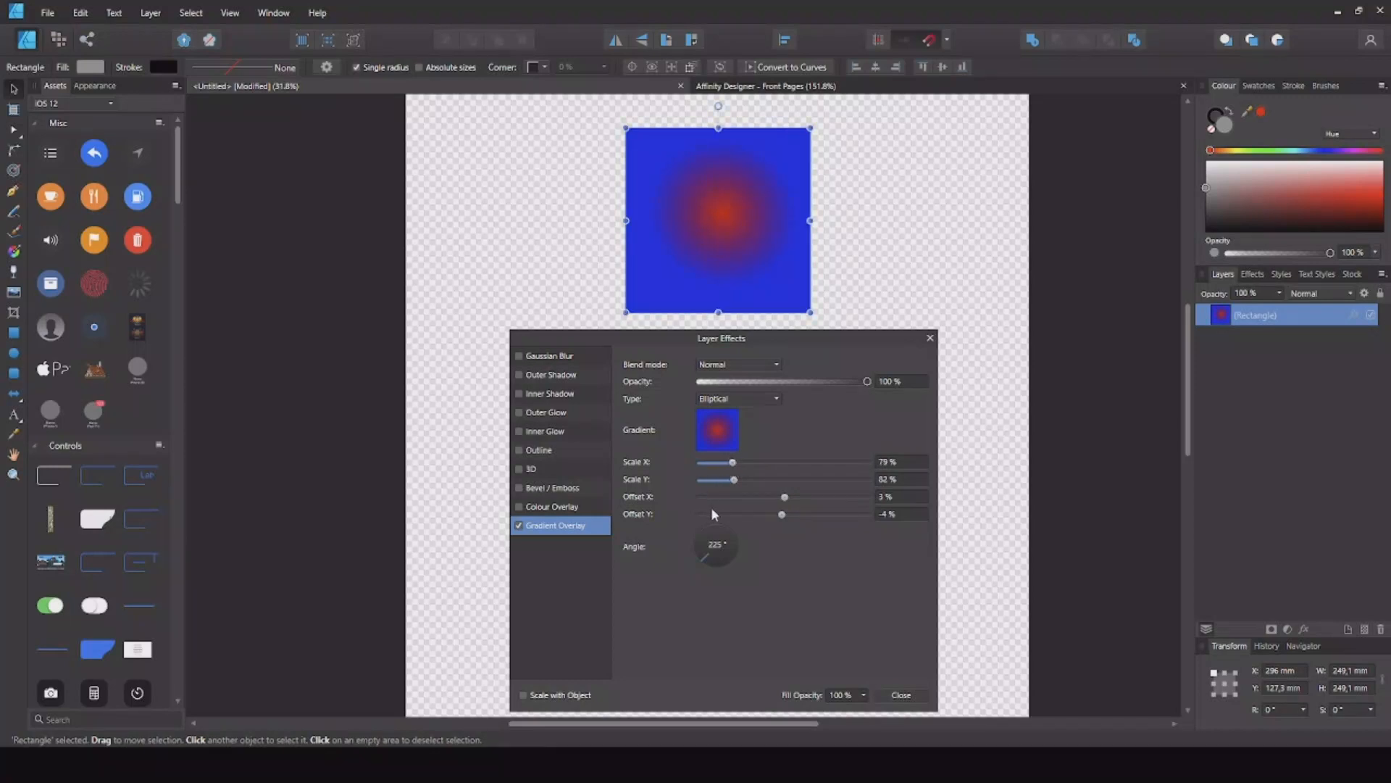
Step: Switch the gradient overlay to Radial and set its X scale to 108%
left_click(754, 400)
left_click(720, 447)
mouse_move(733, 462)
left_mouse_down()
mouse_move(718, 465)
mouse_move(812, 465)
mouse_move(708, 465)
mouse_move(745, 463)
left_mouse_up()
Step: Make the gradient overlay Conical, with X scale 1%, Y scale 124% and X offset 65%
left_click(737, 400)
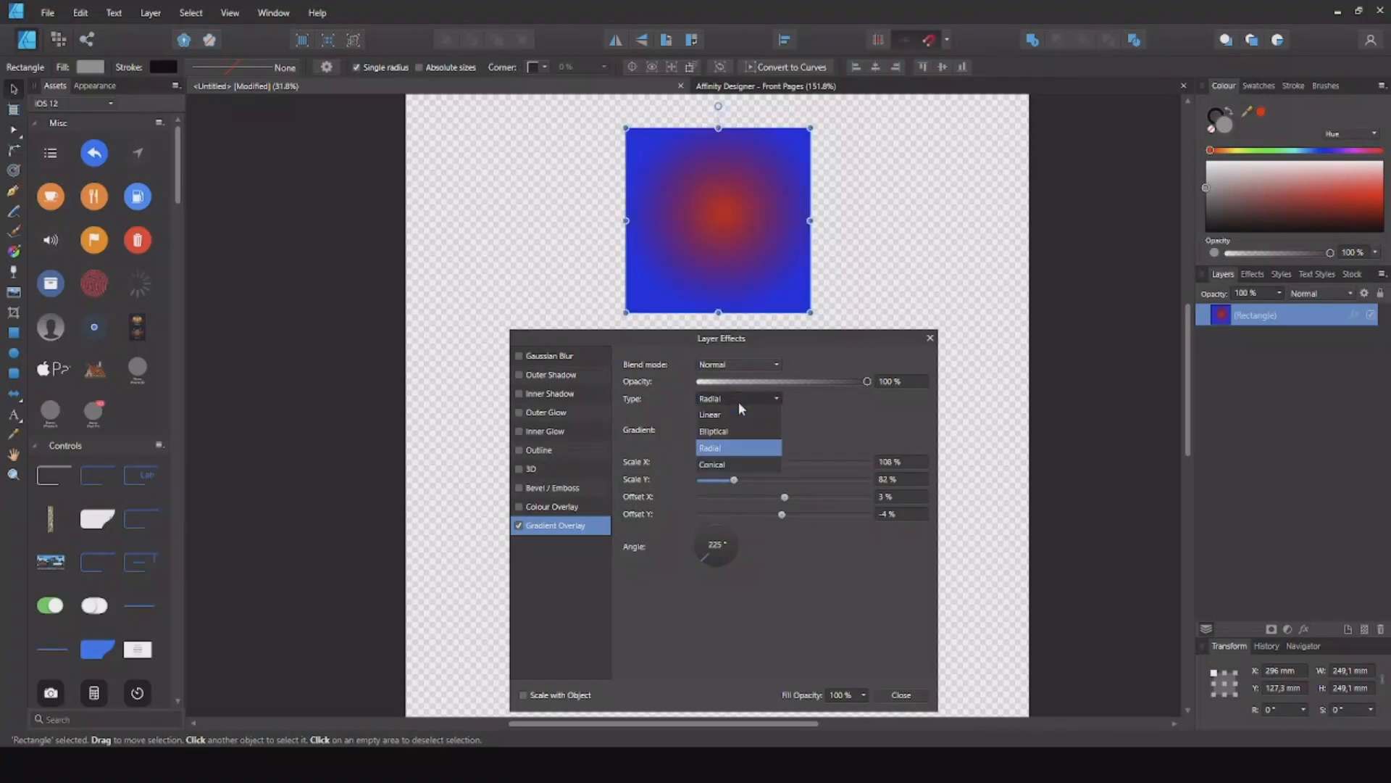
left_click(716, 465)
left_click_drag(746, 463, 810, 498)
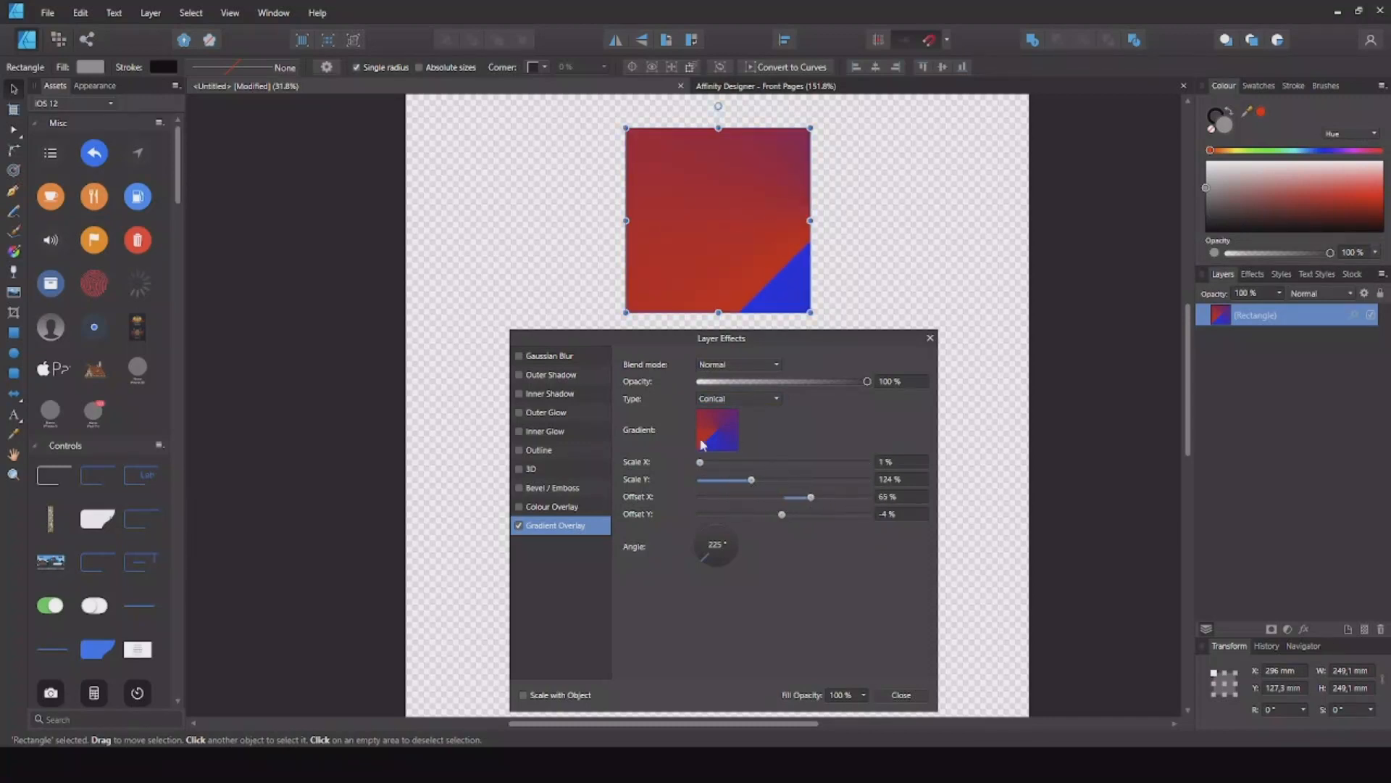
left_click(755, 398)
left_click(717, 467)
Step: Preview blend modes on the gradient overlay, keep Normal, and turn the Gradient Overlay effect off
left_click(725, 366)
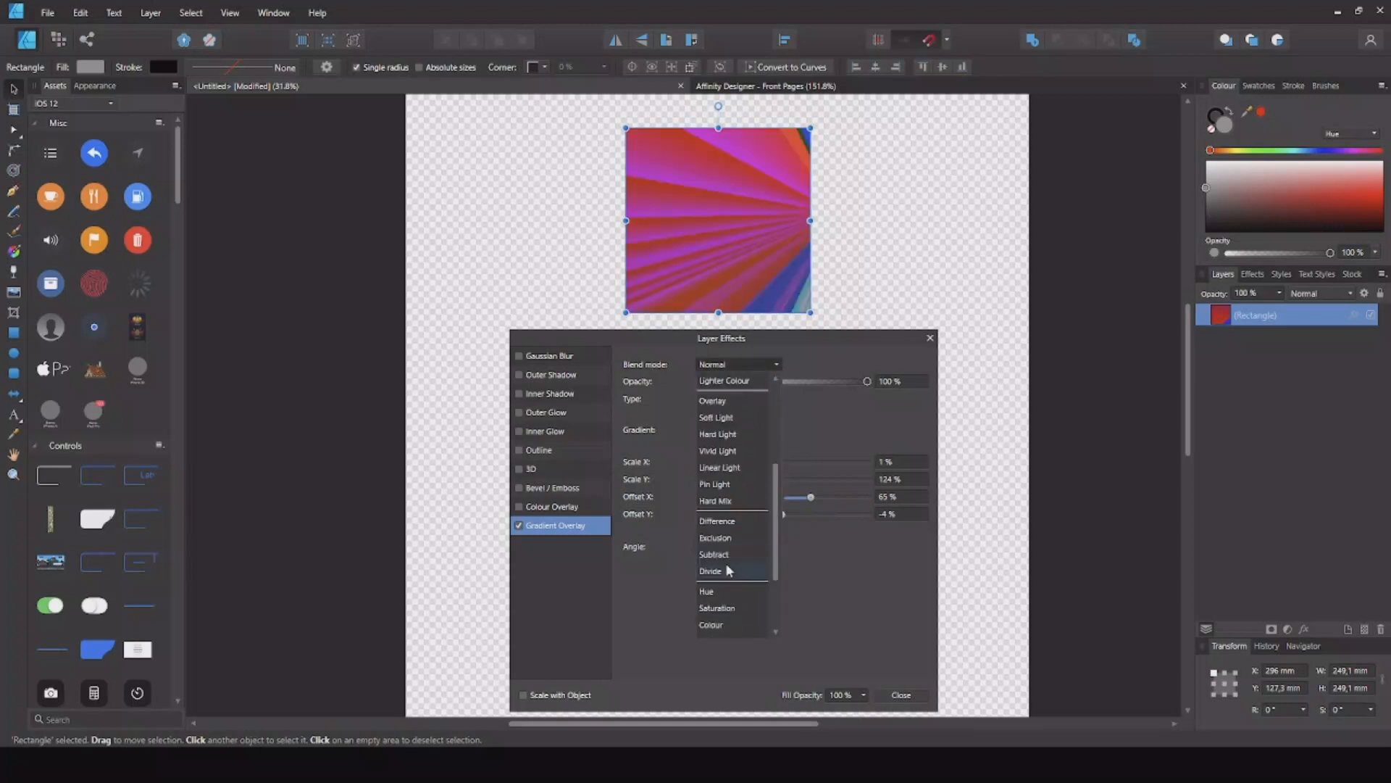
scroll(732, 492, "down", 3)
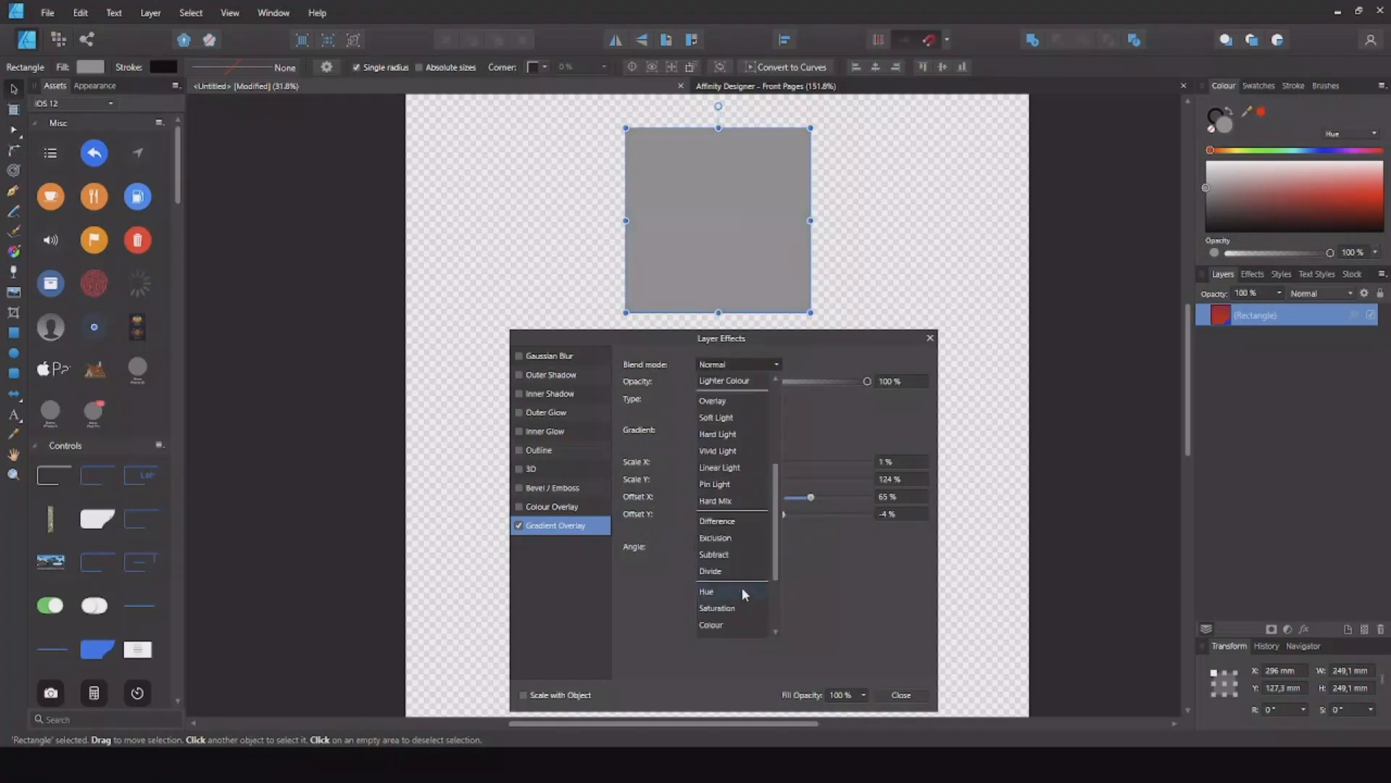
scroll(742, 585, "down", 3)
scroll(732, 507, "up", 4)
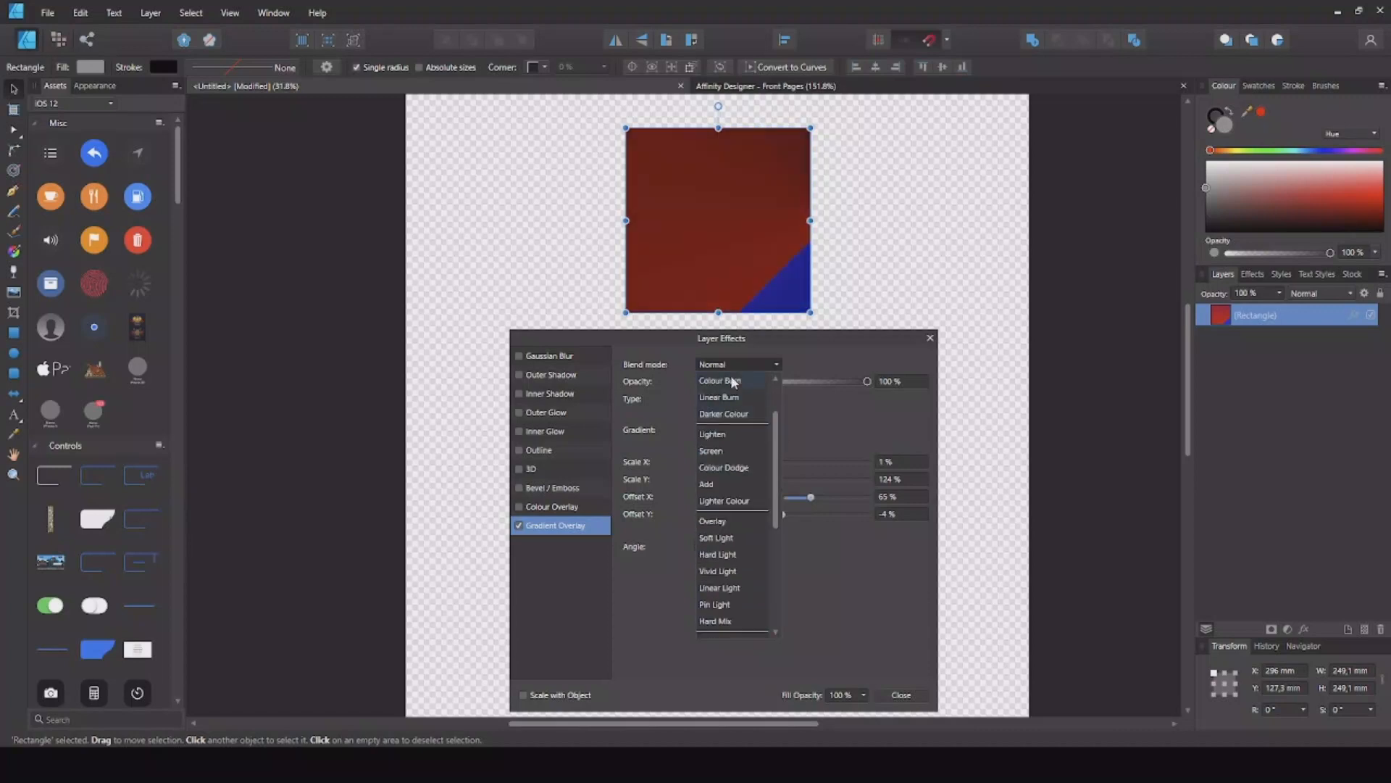
left_click(746, 362)
left_click(519, 526)
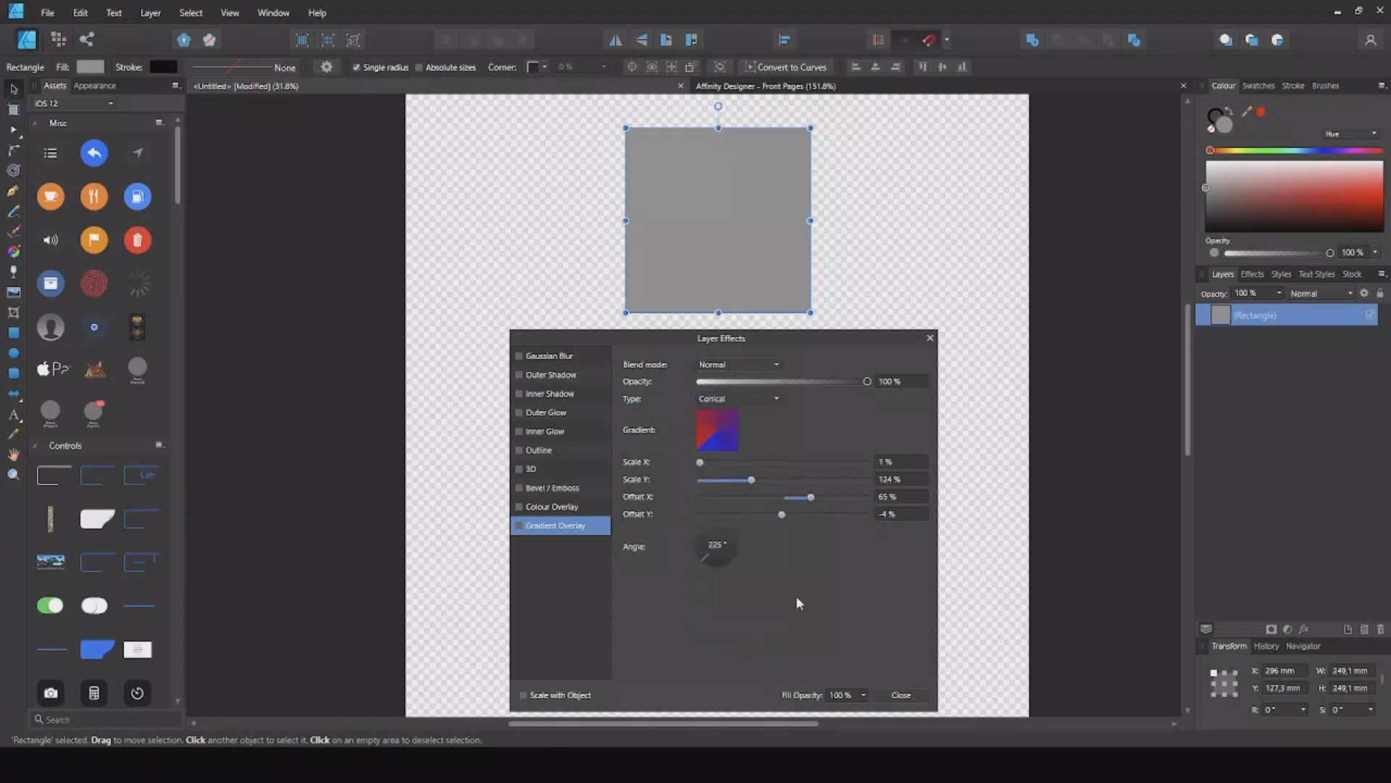